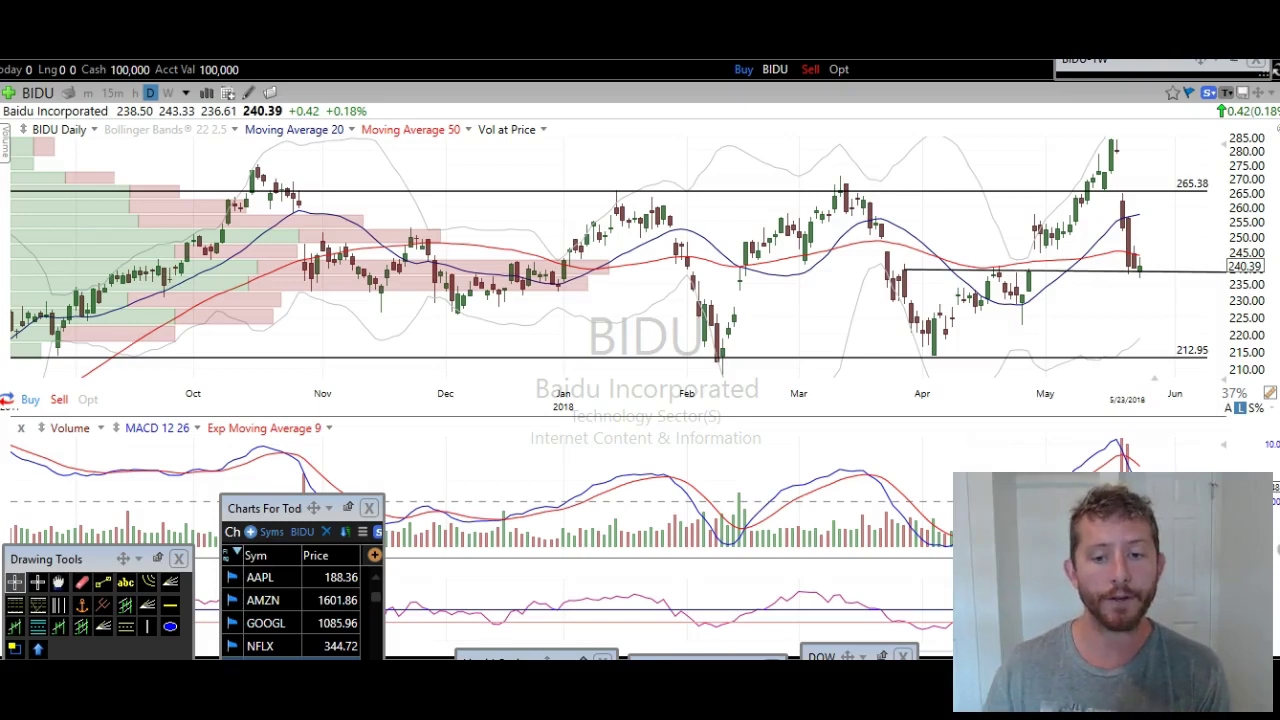
Switch to The Trading Analyst website in the browser and examine the home page's introduction, media logos and service benefits.
left_click(545, 615)
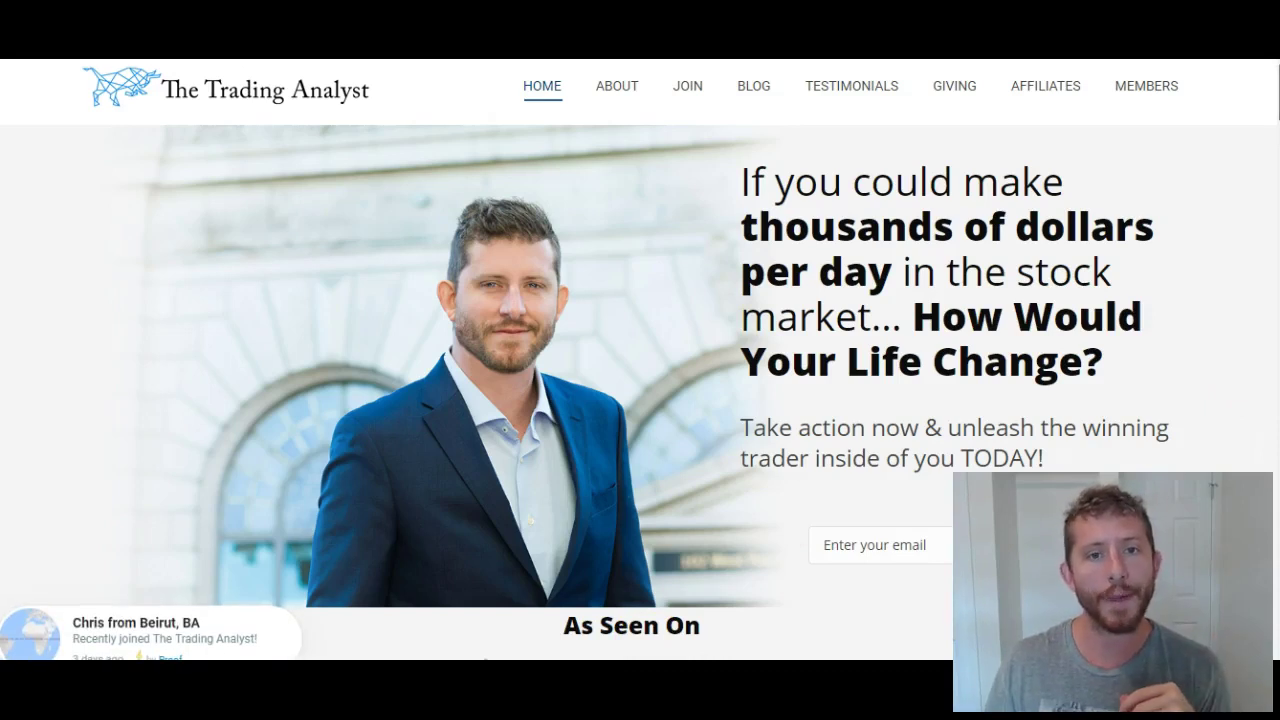
scroll(640, 360, "down", 1)
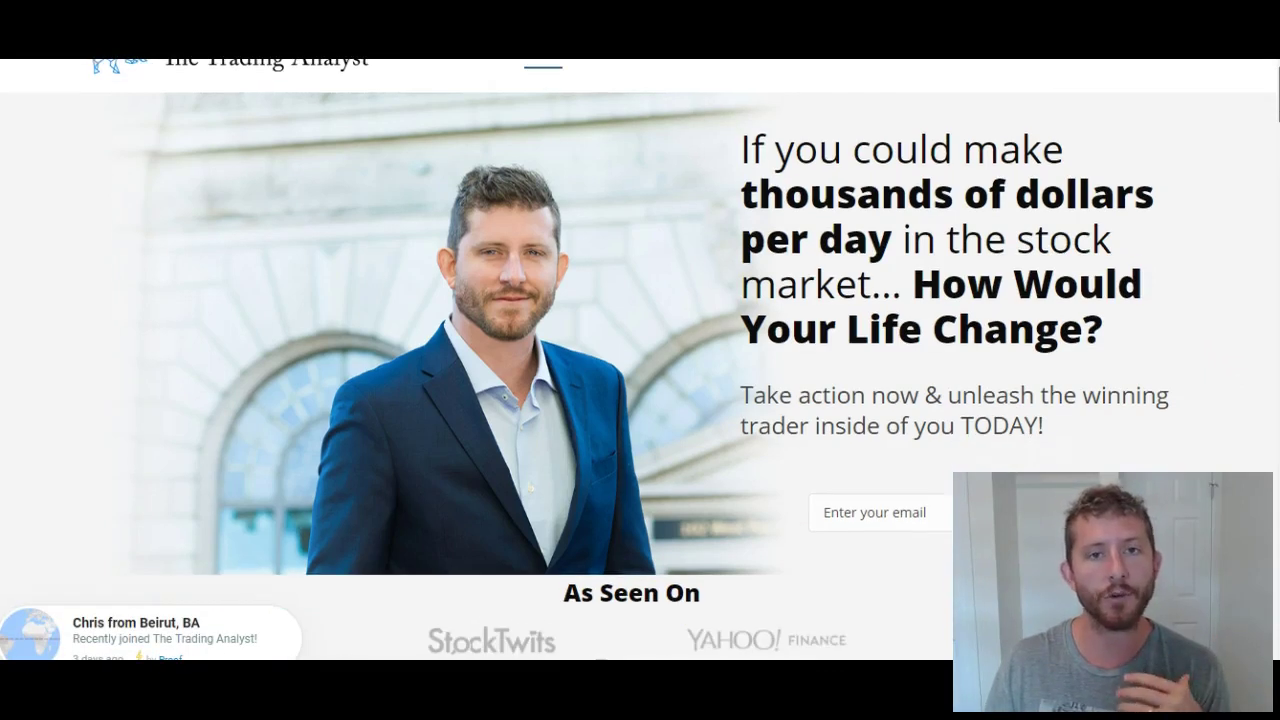
scroll(640, 360, "down", 1)
scroll(640, 360, "down", 2)
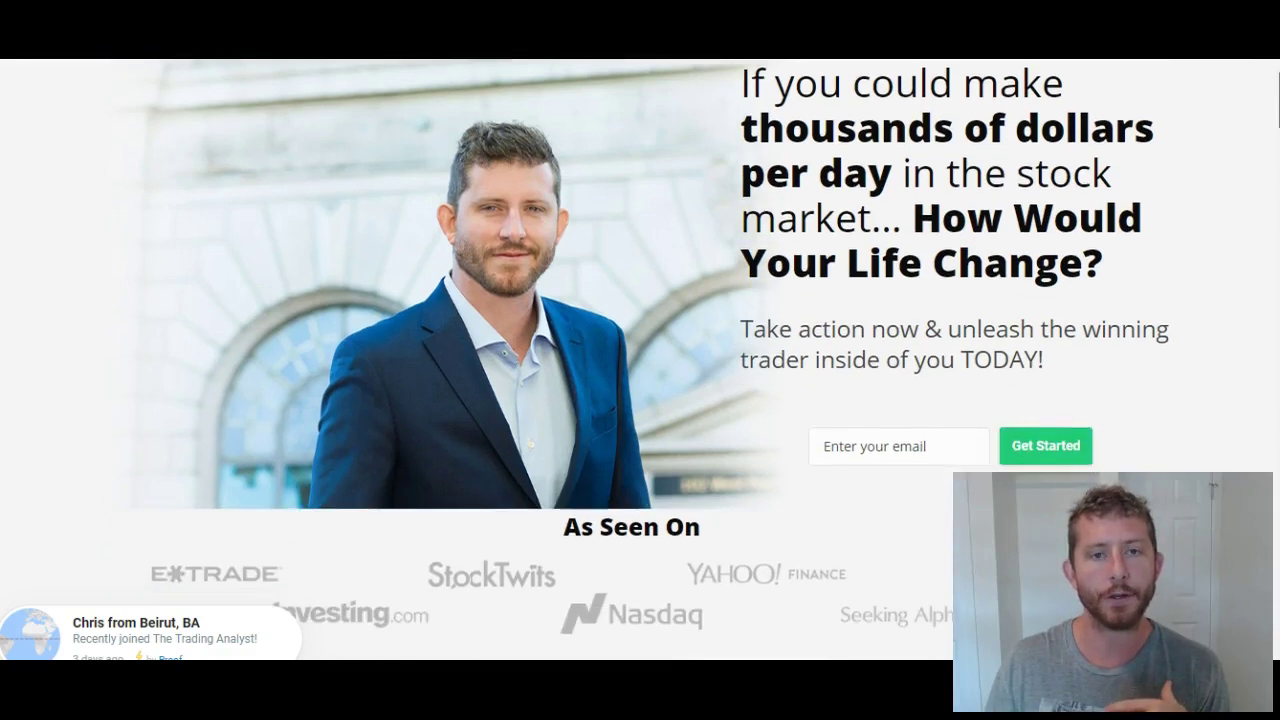
scroll(640, 360, "down", 1)
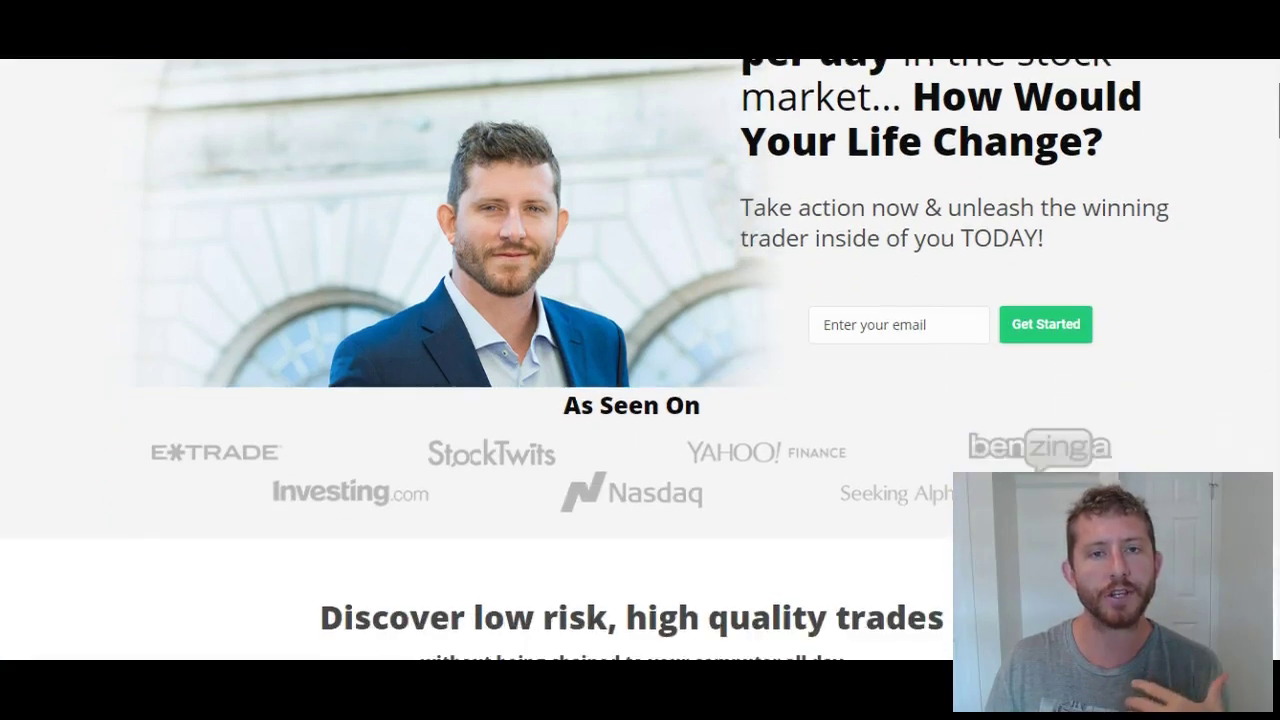
scroll(640, 360, "down", 4)
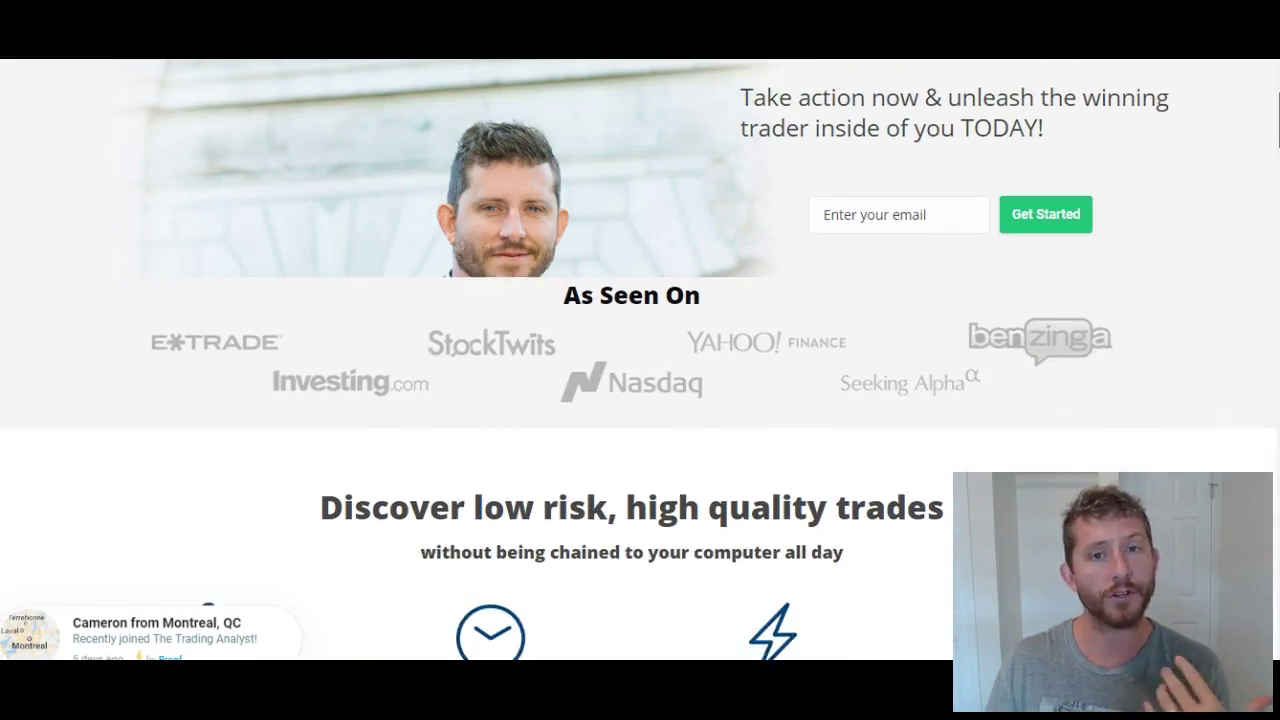
scroll(640, 360, "down", 1)
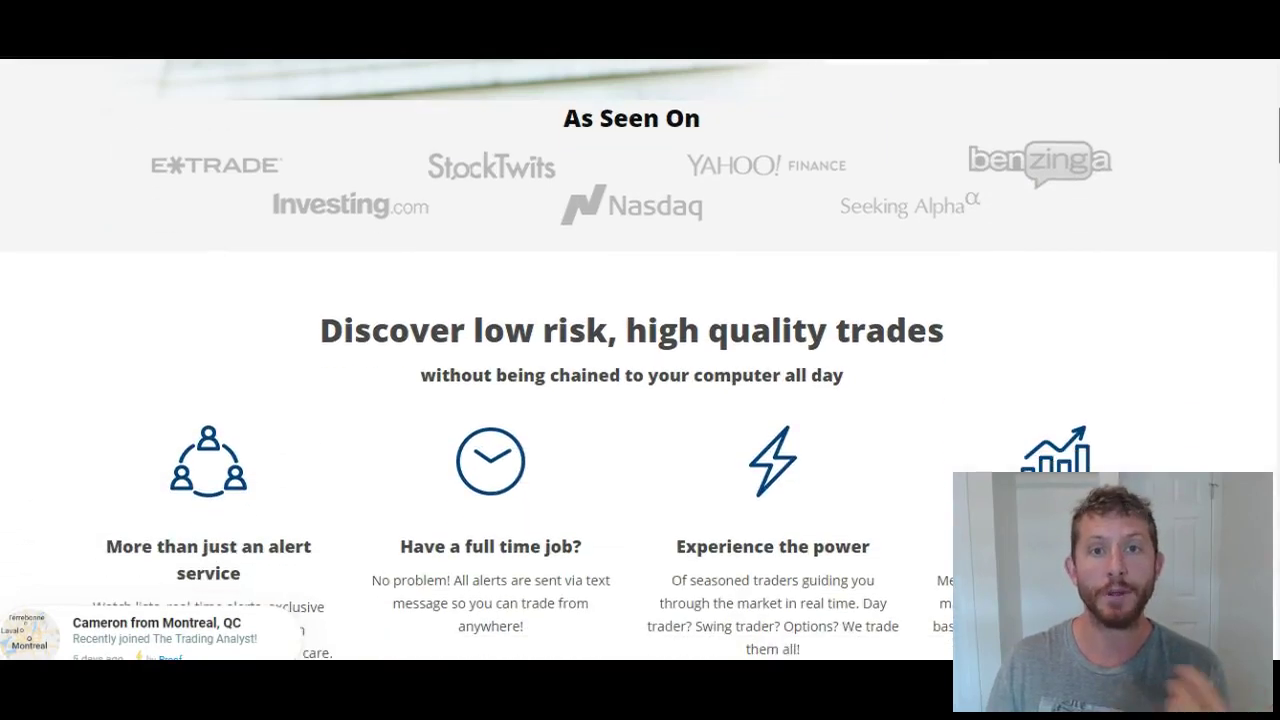
scroll(640, 360, "down", 1)
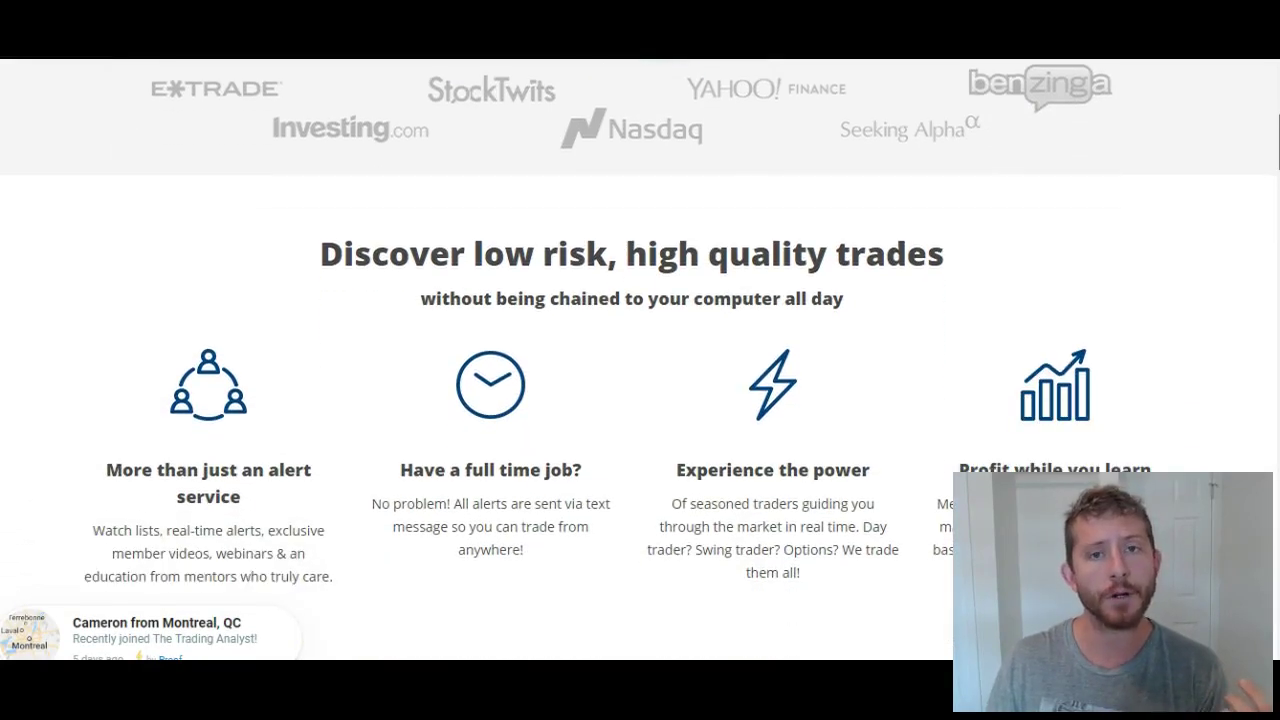
scroll(640, 360, "down", 1)
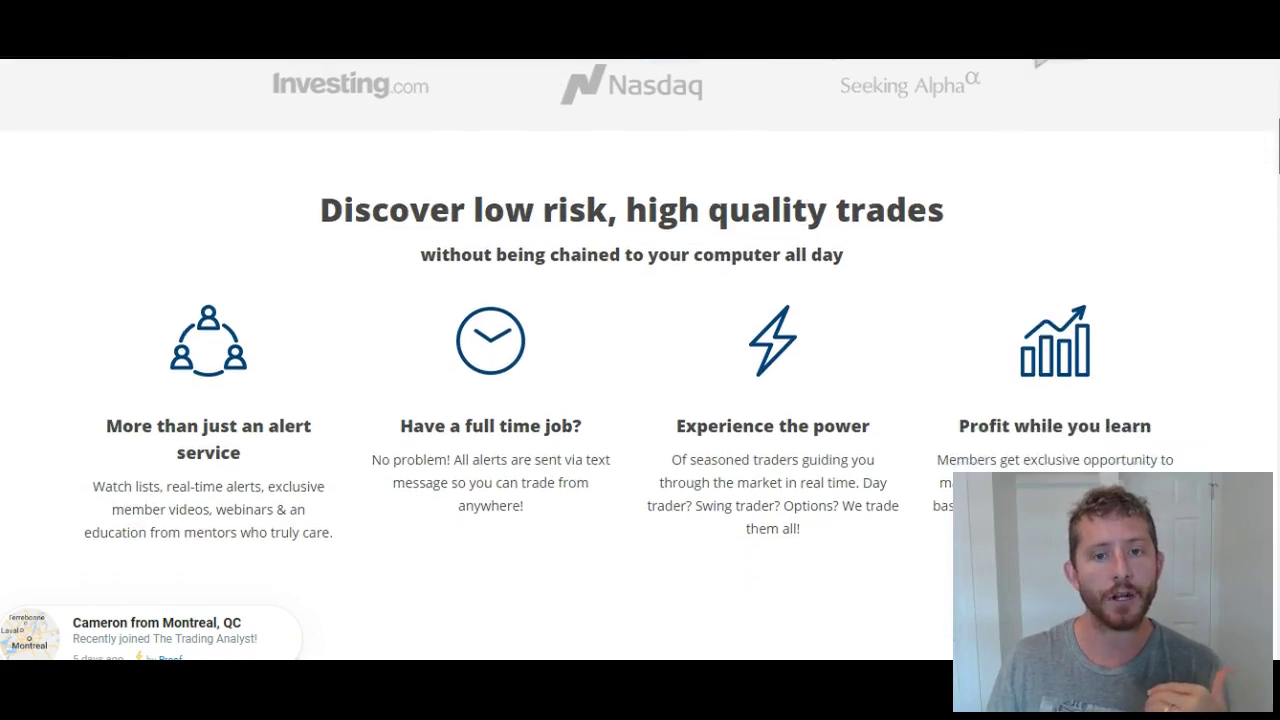
scroll(640, 360, "down", 3)
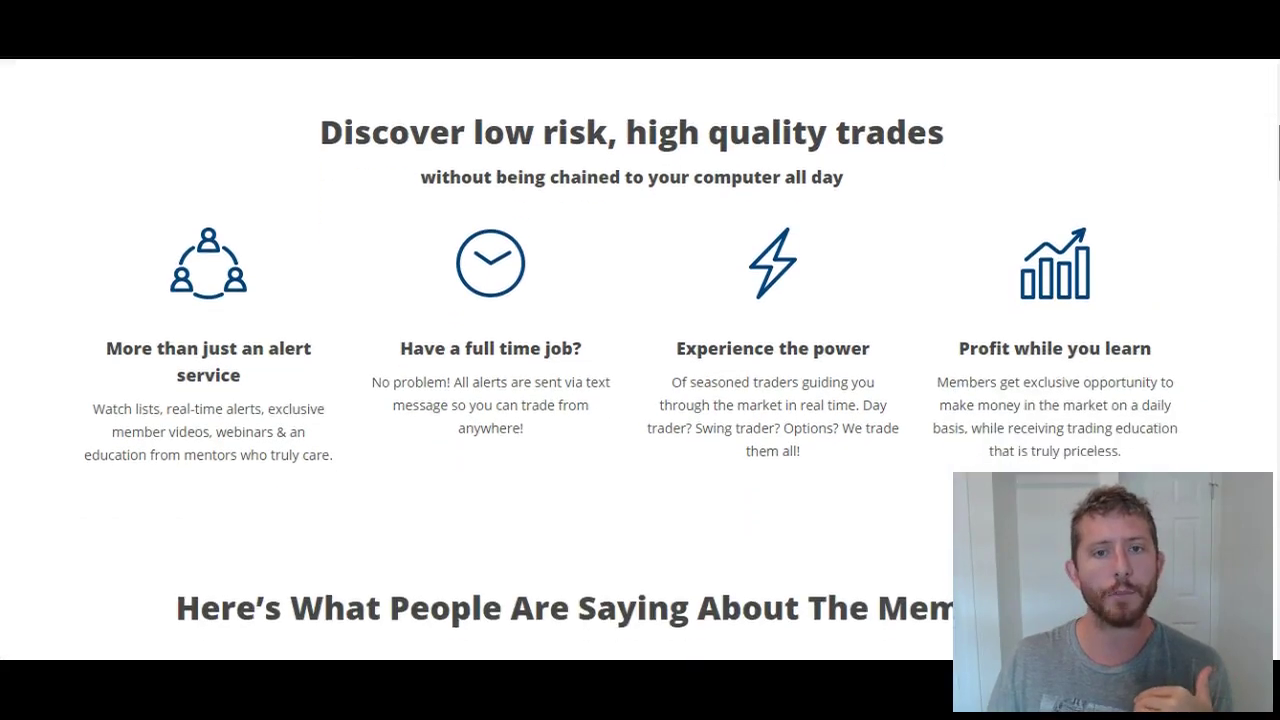
Look through the member video testimonials under "Here's What People Are Saying About The Membership".
scroll(640, 360, "down", 1)
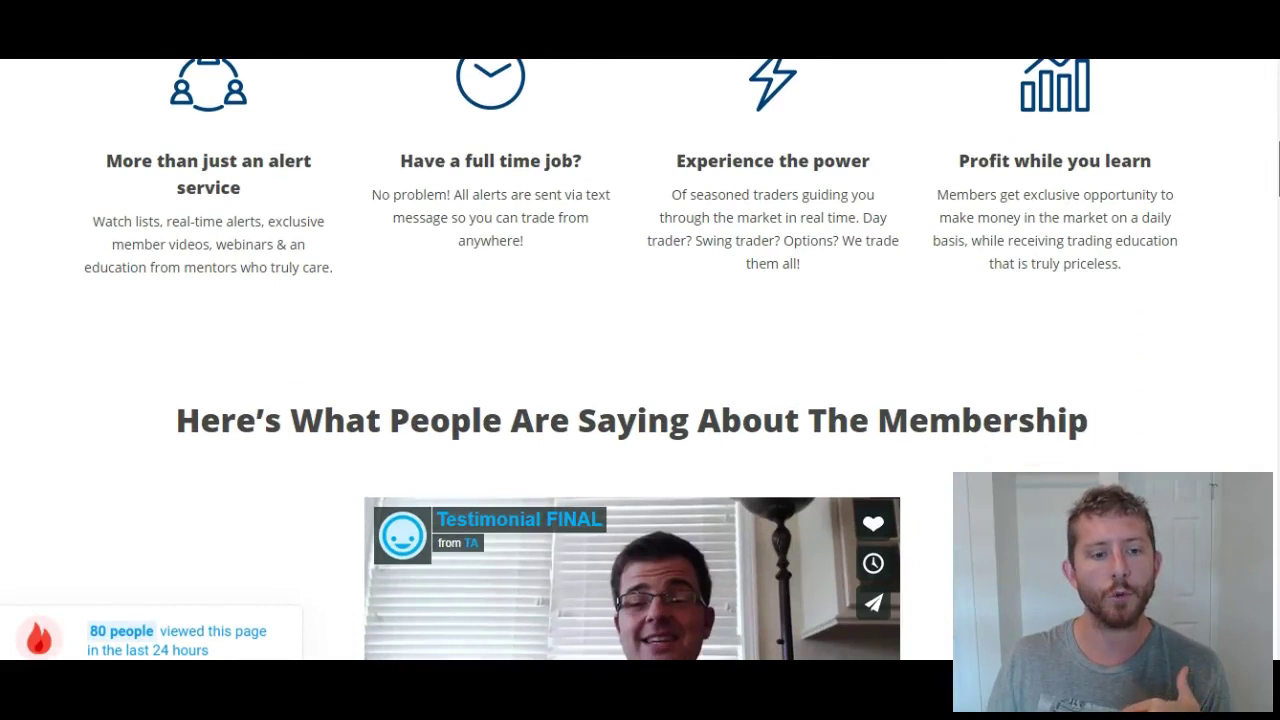
scroll(640, 360, "down", 1)
scroll(640, 360, "down", 1)
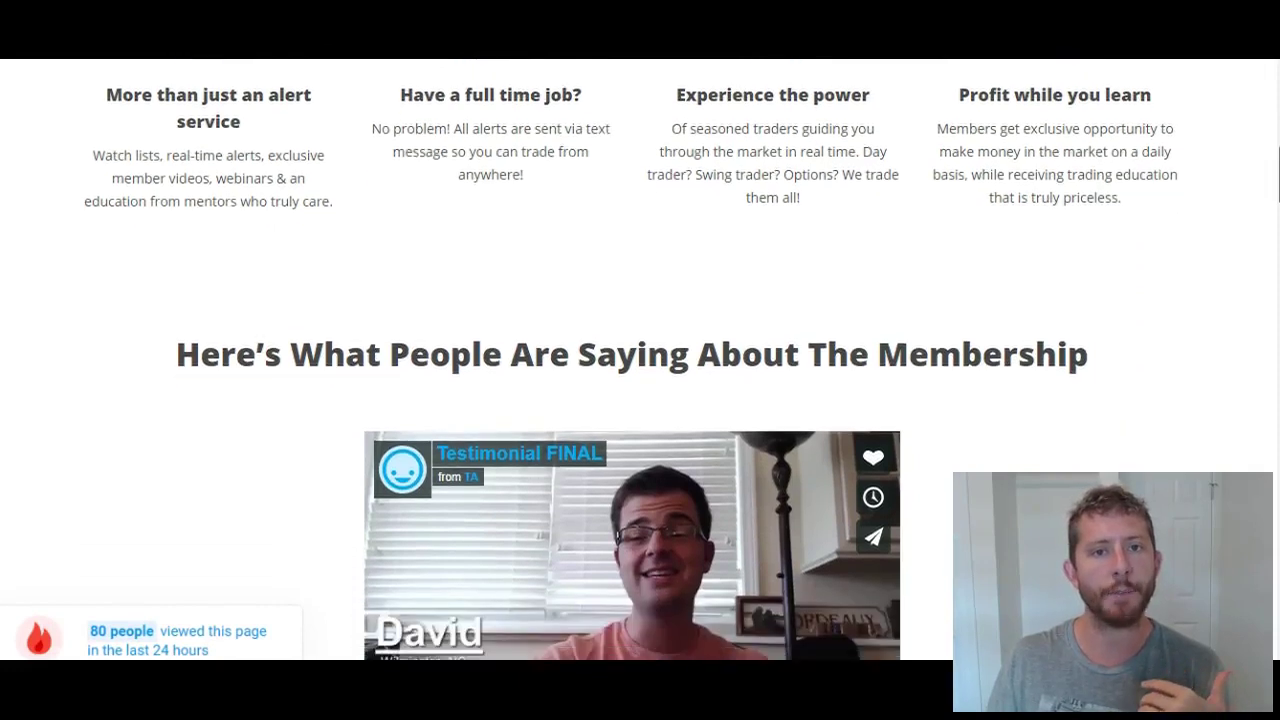
scroll(640, 360, "down", 1)
scroll(640, 360, "down", 1)
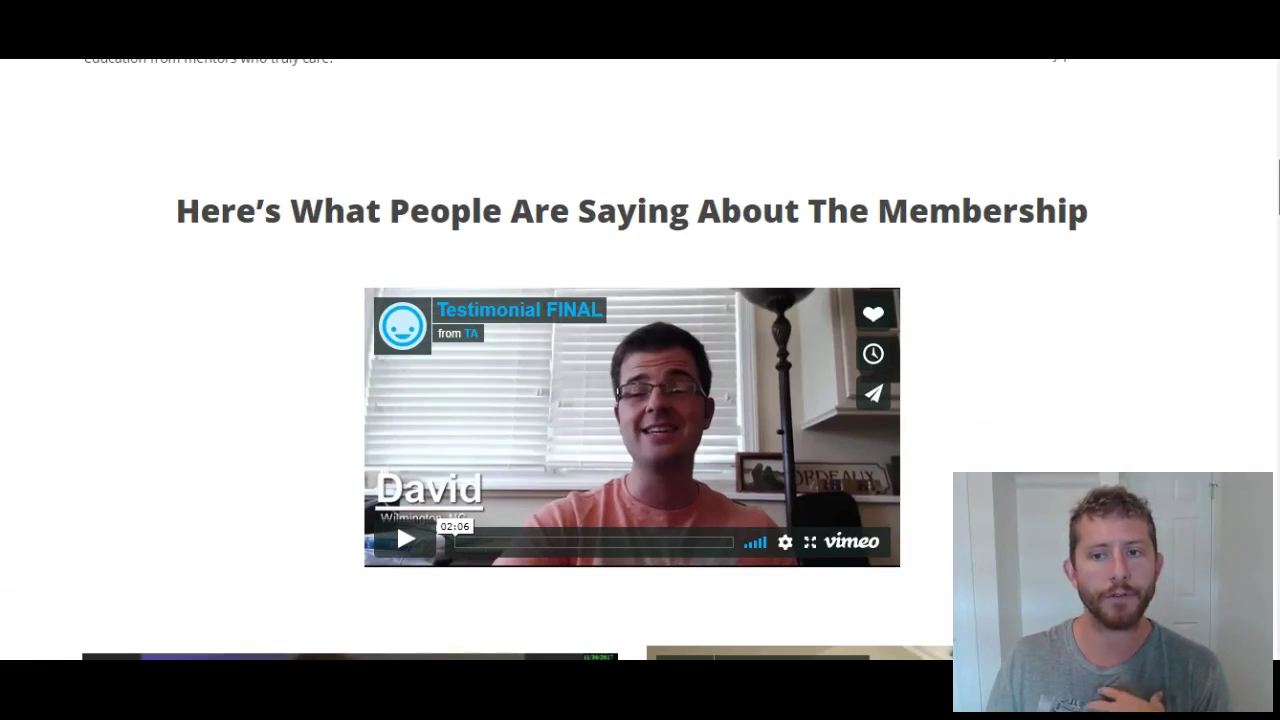
scroll(640, 360, "down", 1)
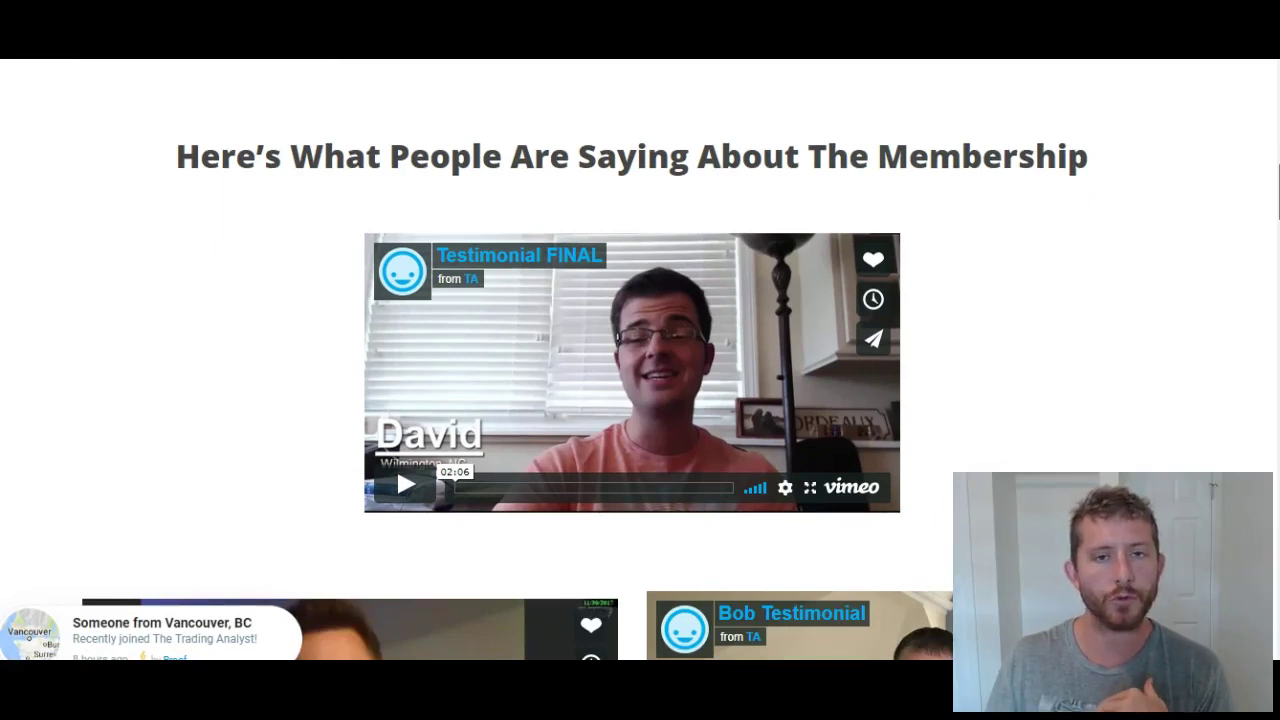
scroll(640, 360, "down", 1)
scroll(640, 360, "down", 1)
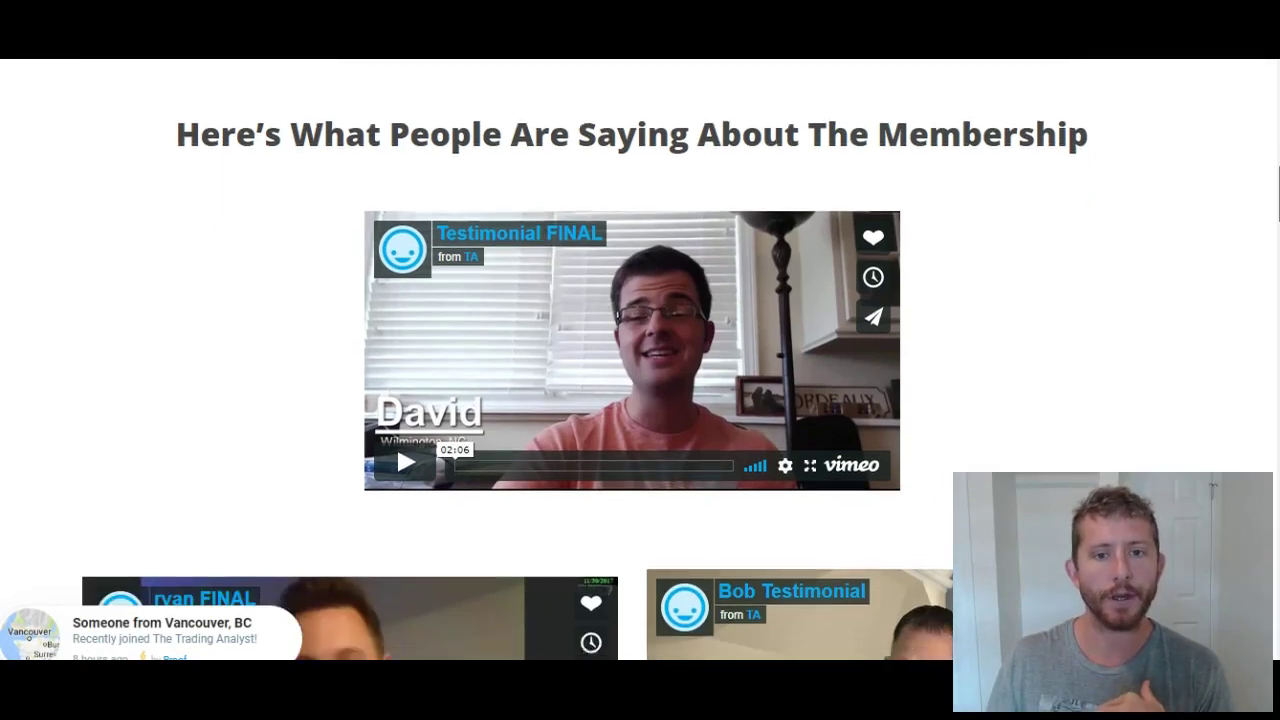
scroll(640, 360, "down", 1)
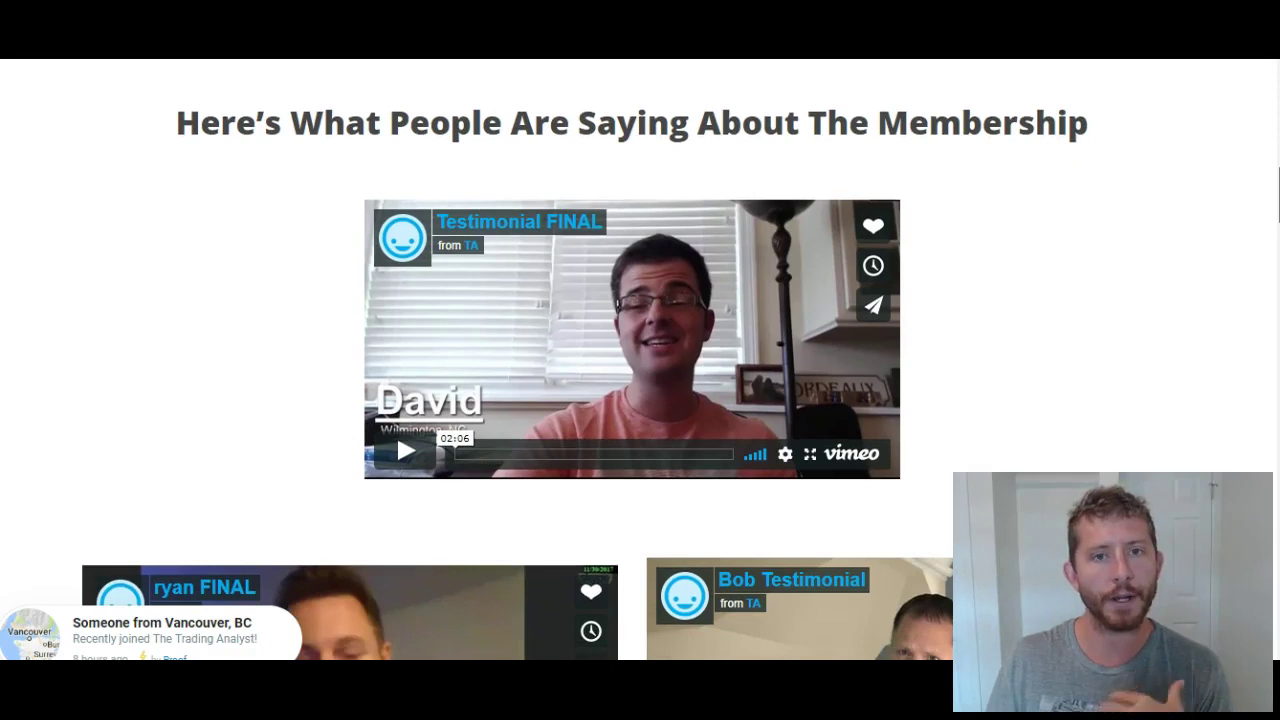
scroll(640, 360, "down", 1)
scroll(640, 360, "down", 1)
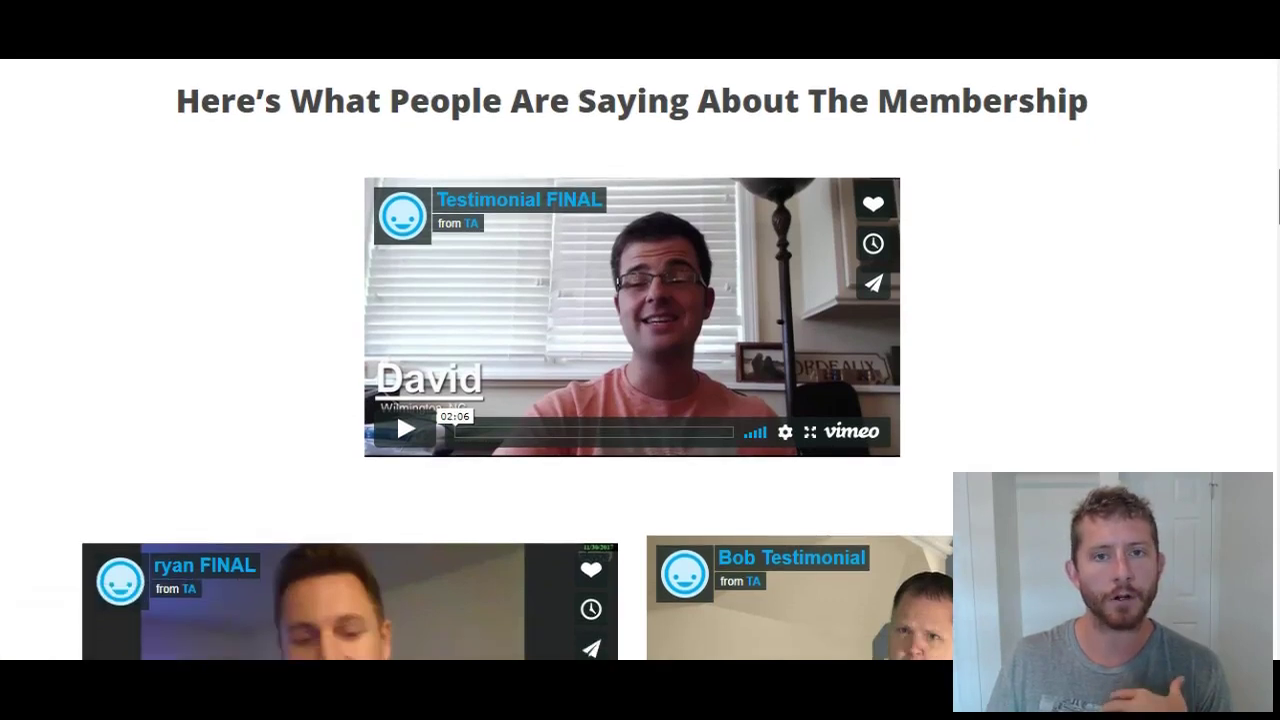
scroll(640, 360, "down", 3)
scroll(640, 360, "down", 1)
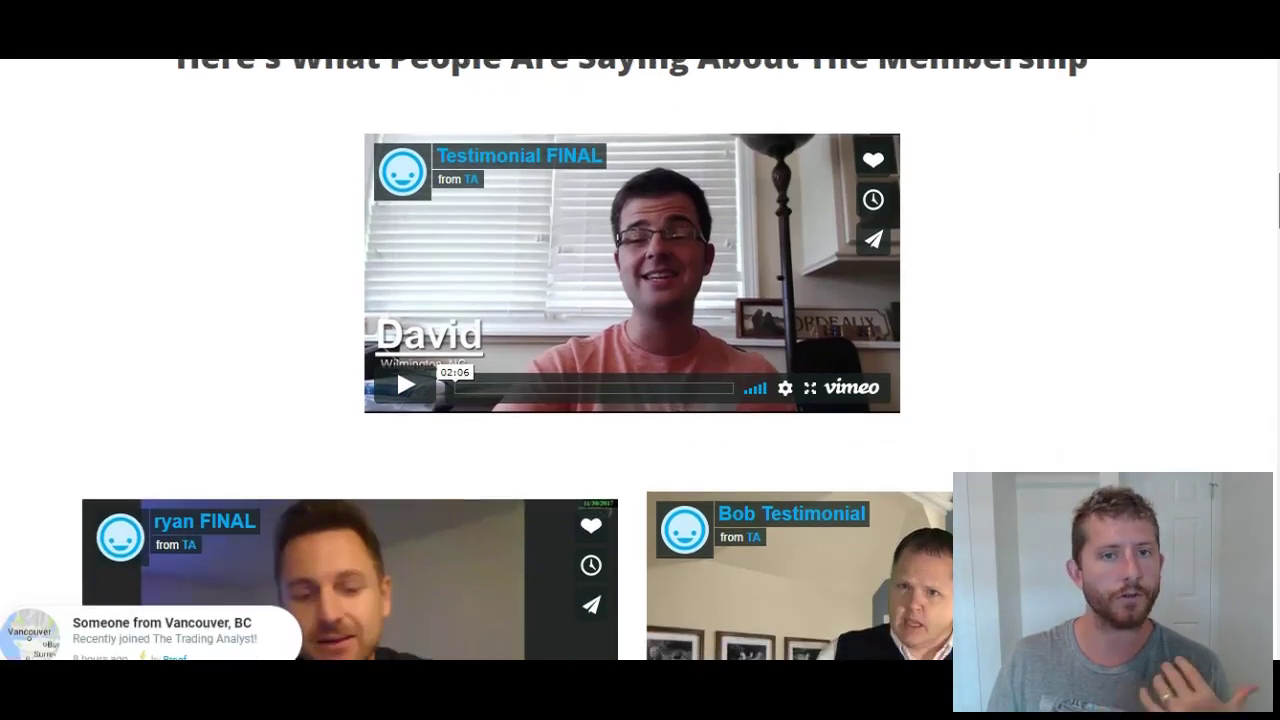
scroll(640, 360, "down", 5)
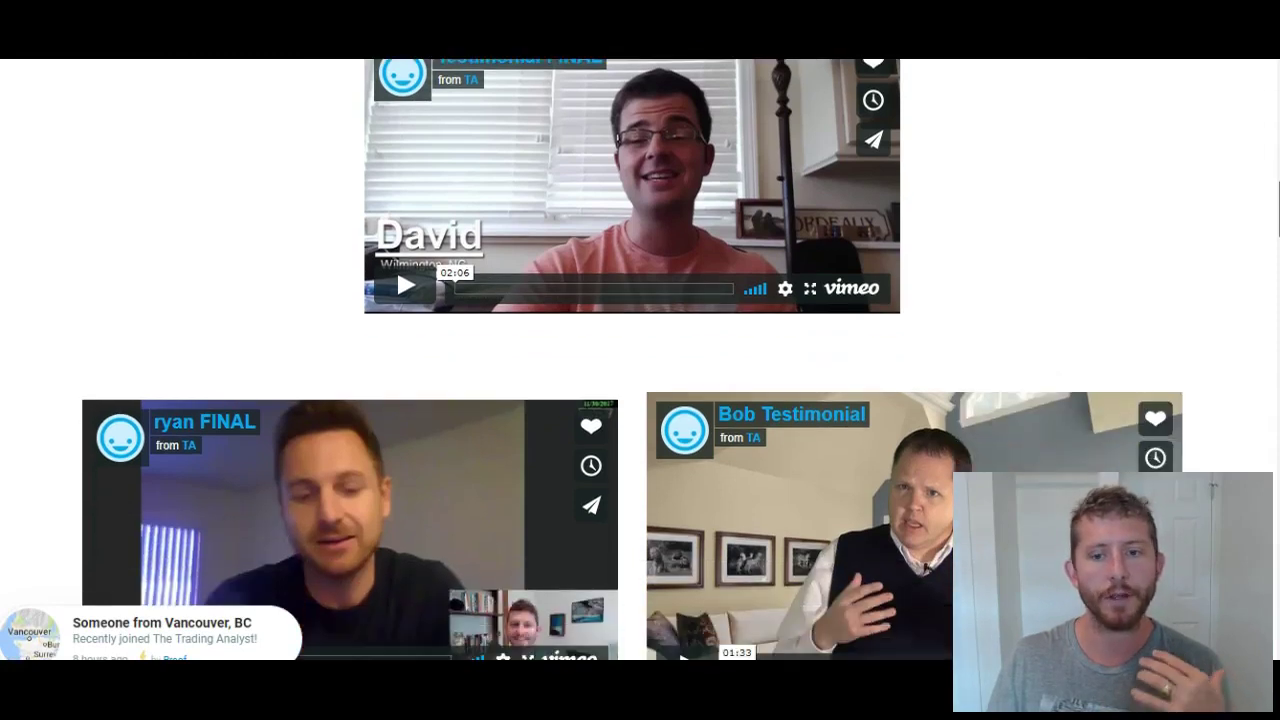
scroll(640, 360, "down", 4)
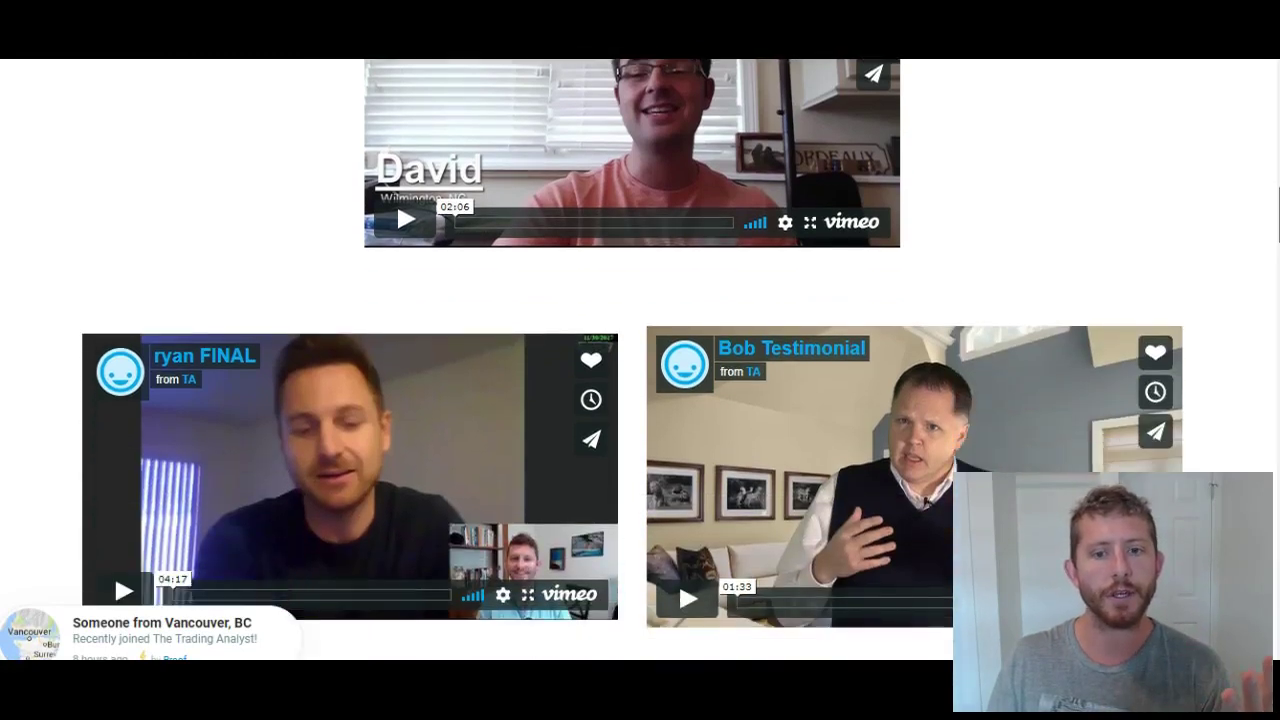
scroll(640, 360, "down", 7)
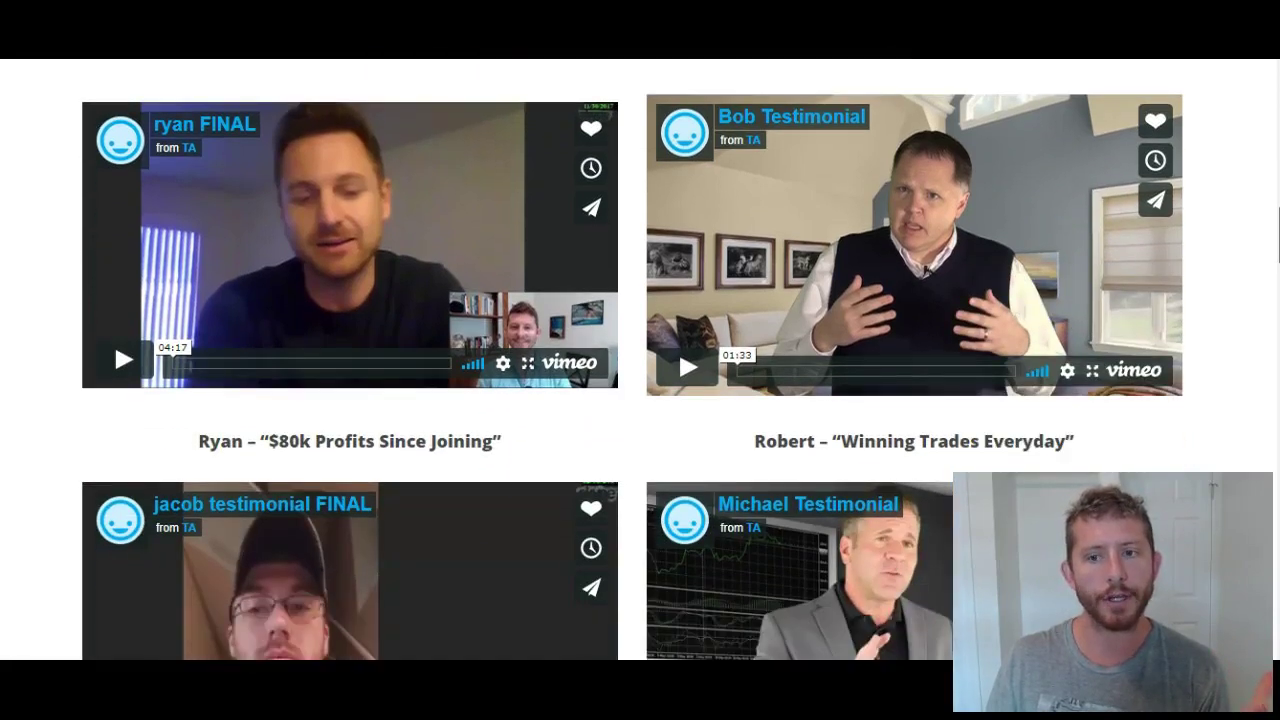
scroll(640, 360, "down", 6)
scroll(640, 360, "down", 6)
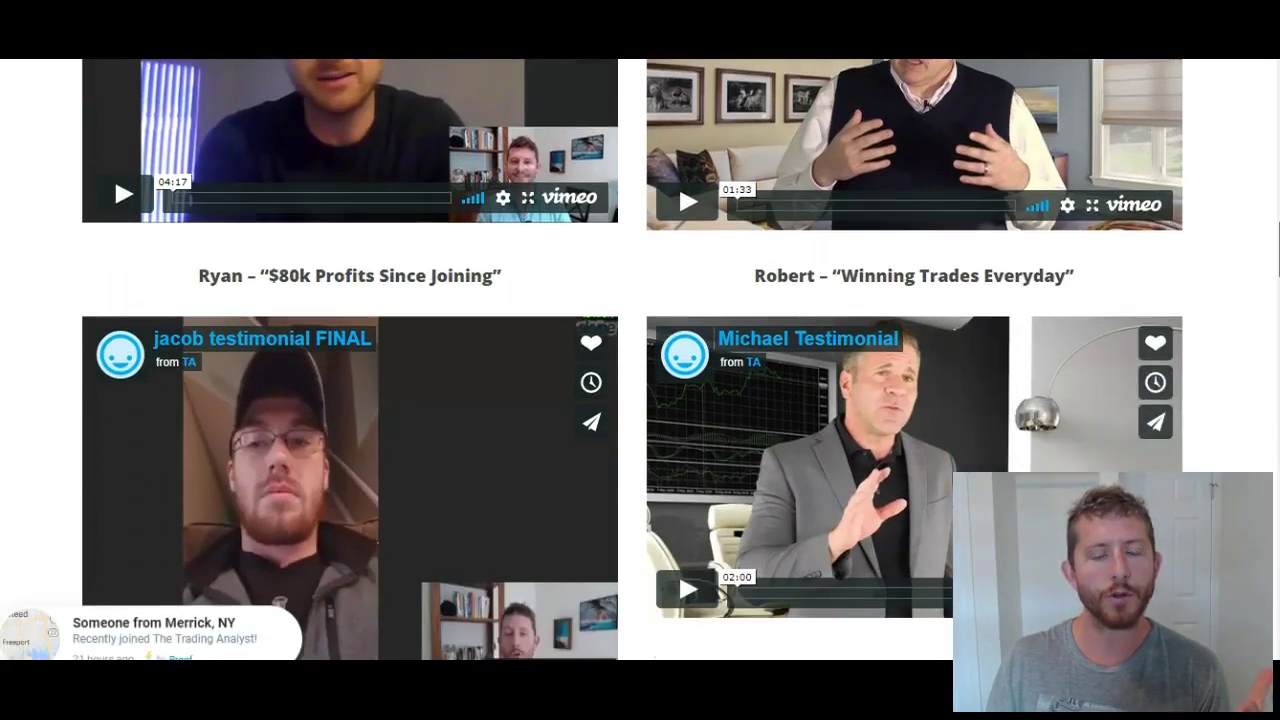
scroll(640, 360, "down", 5)
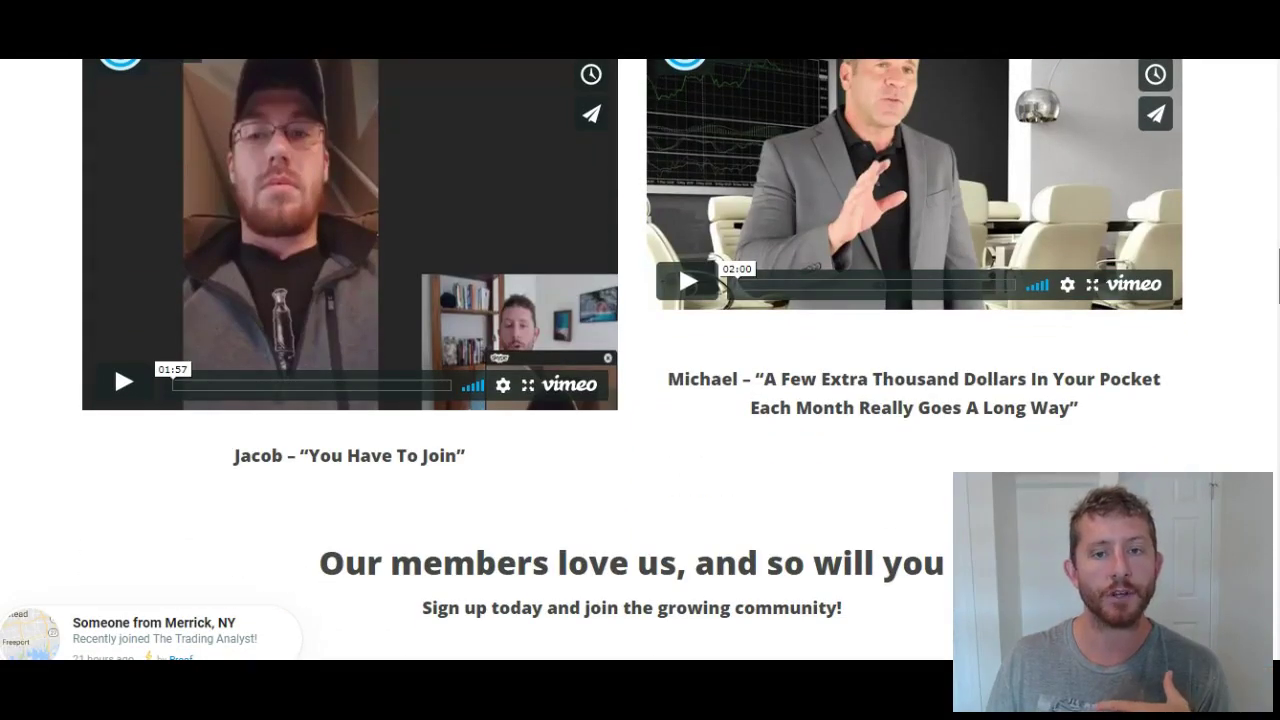
Read the written member reviews under "Our members love us, and so will you".
scroll(640, 360, "down", 4)
scroll(640, 360, "down", 3)
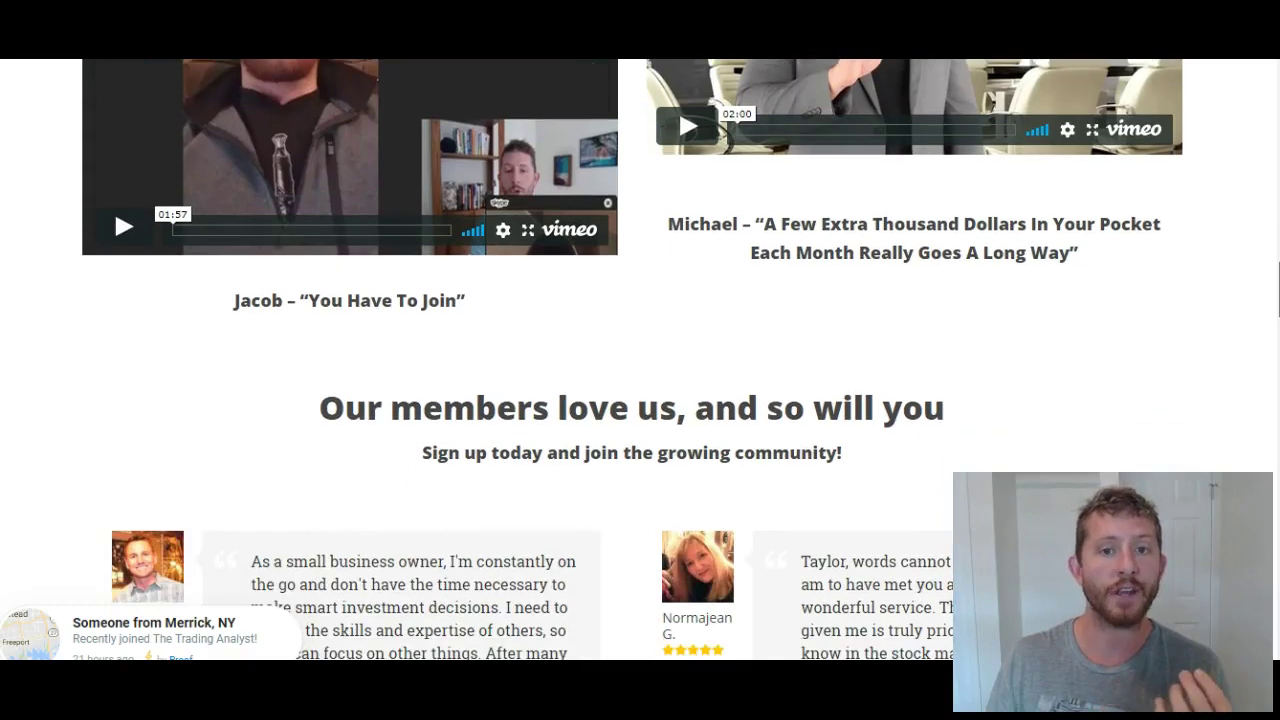
scroll(640, 360, "down", 3)
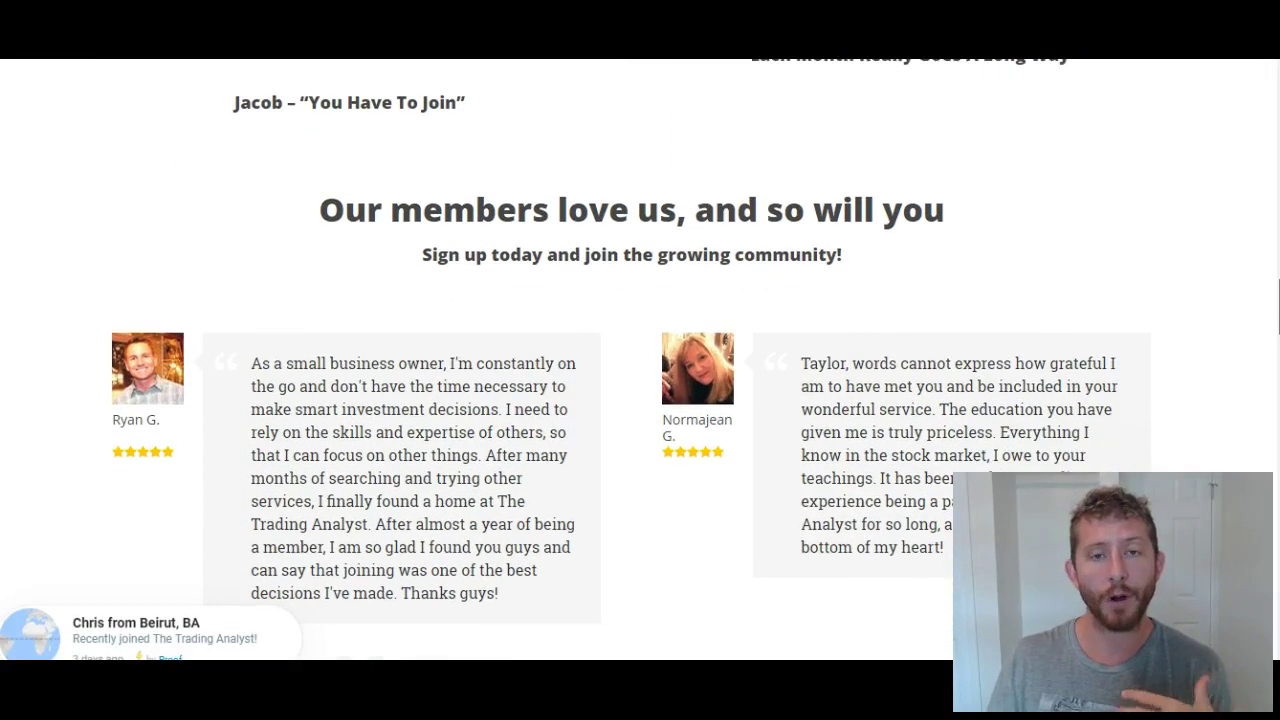
scroll(640, 360, "down", 1)
scroll(640, 360, "down", 3)
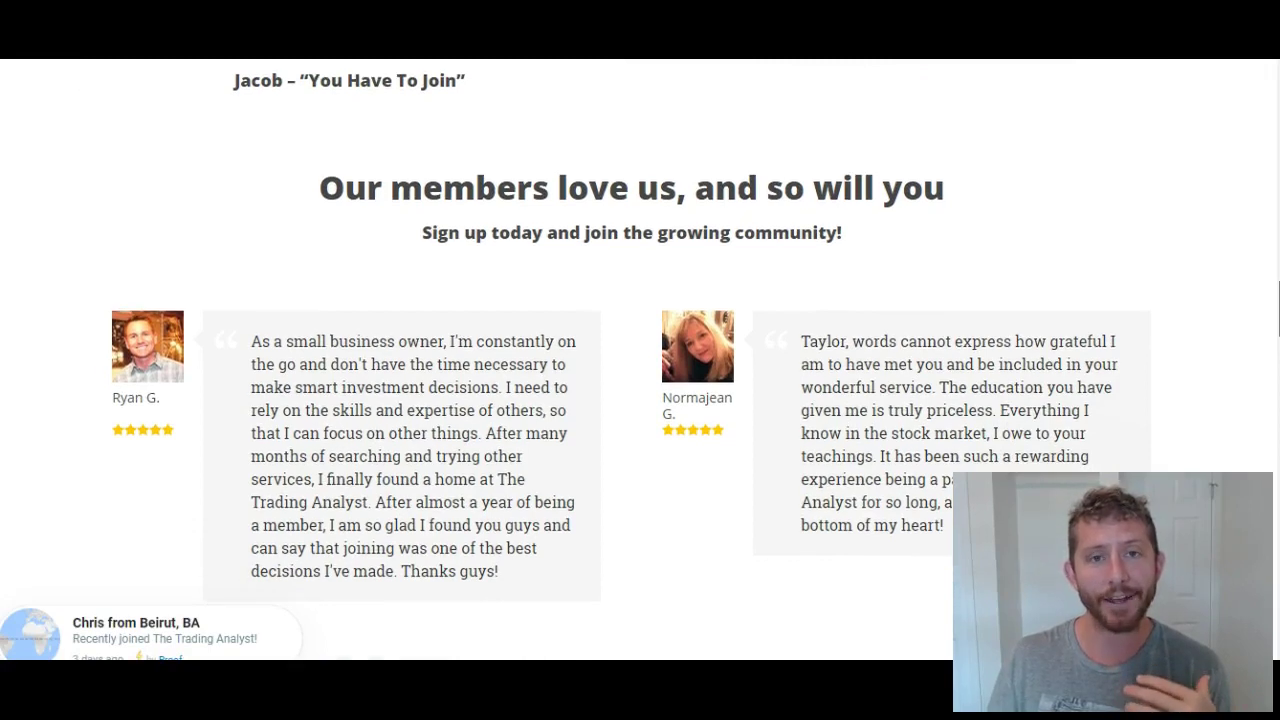
scroll(640, 360, "down", 1)
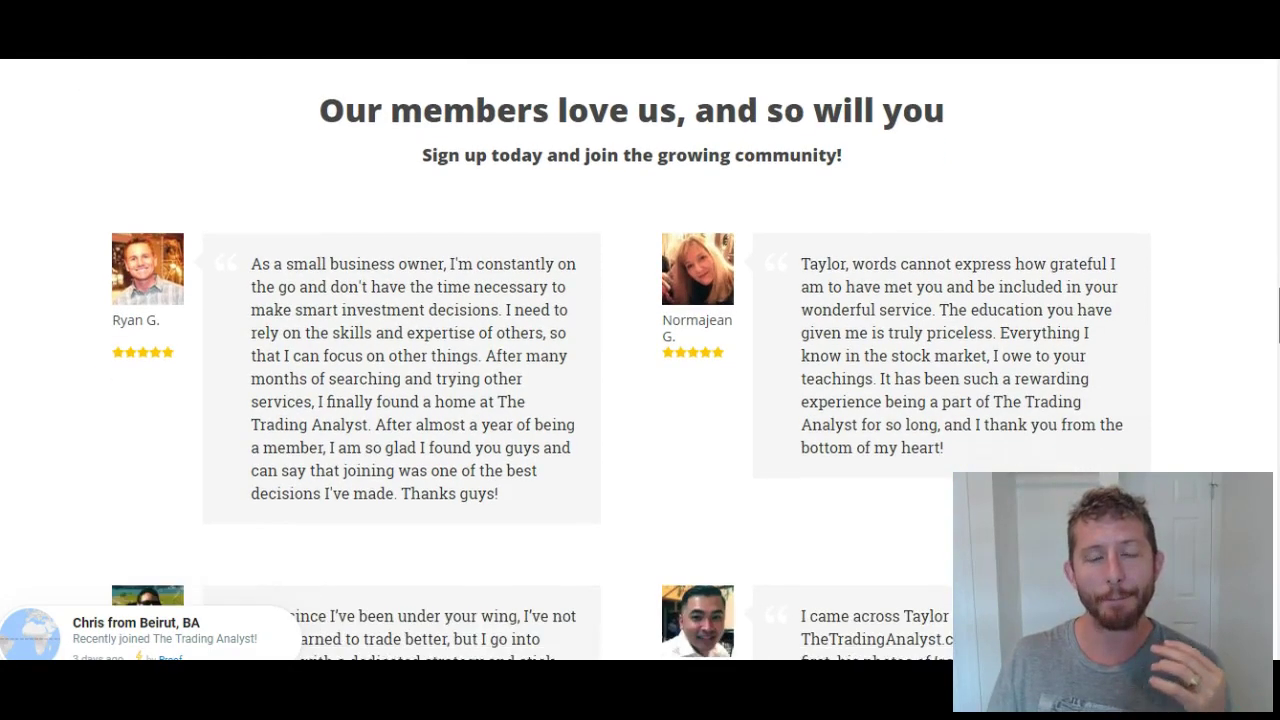
scroll(640, 360, "down", 4)
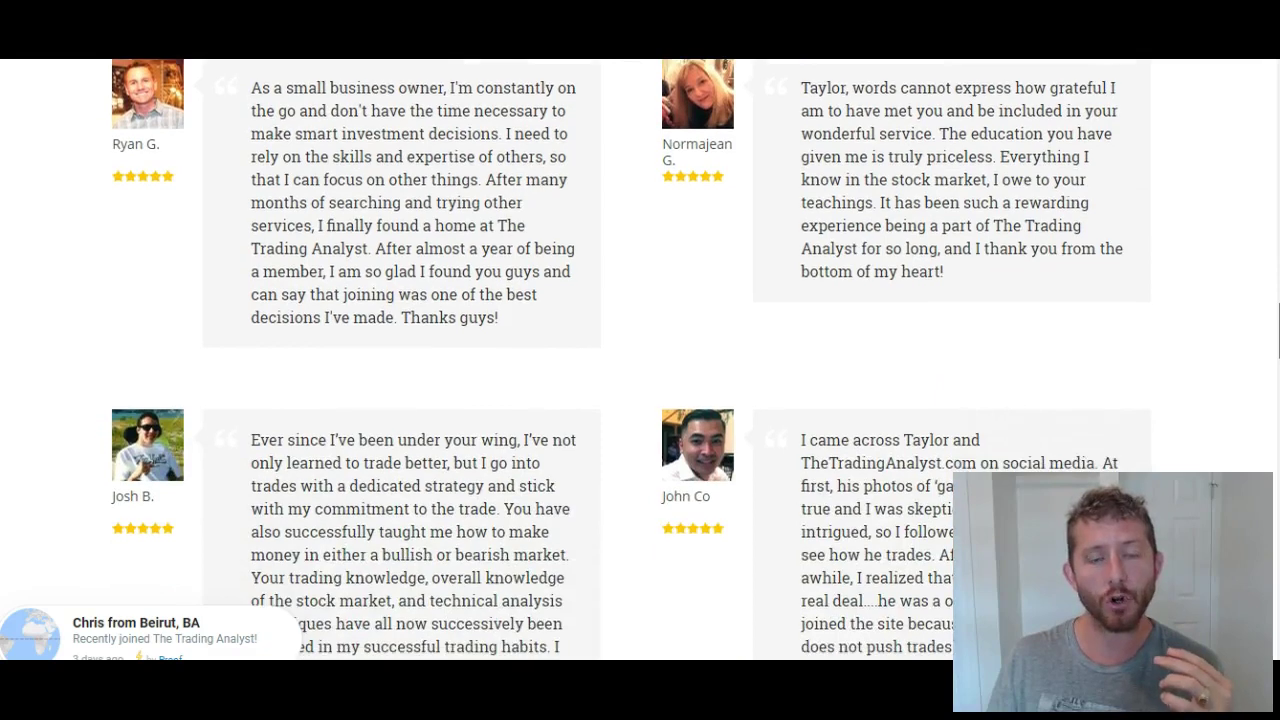
scroll(640, 360, "down", 2)
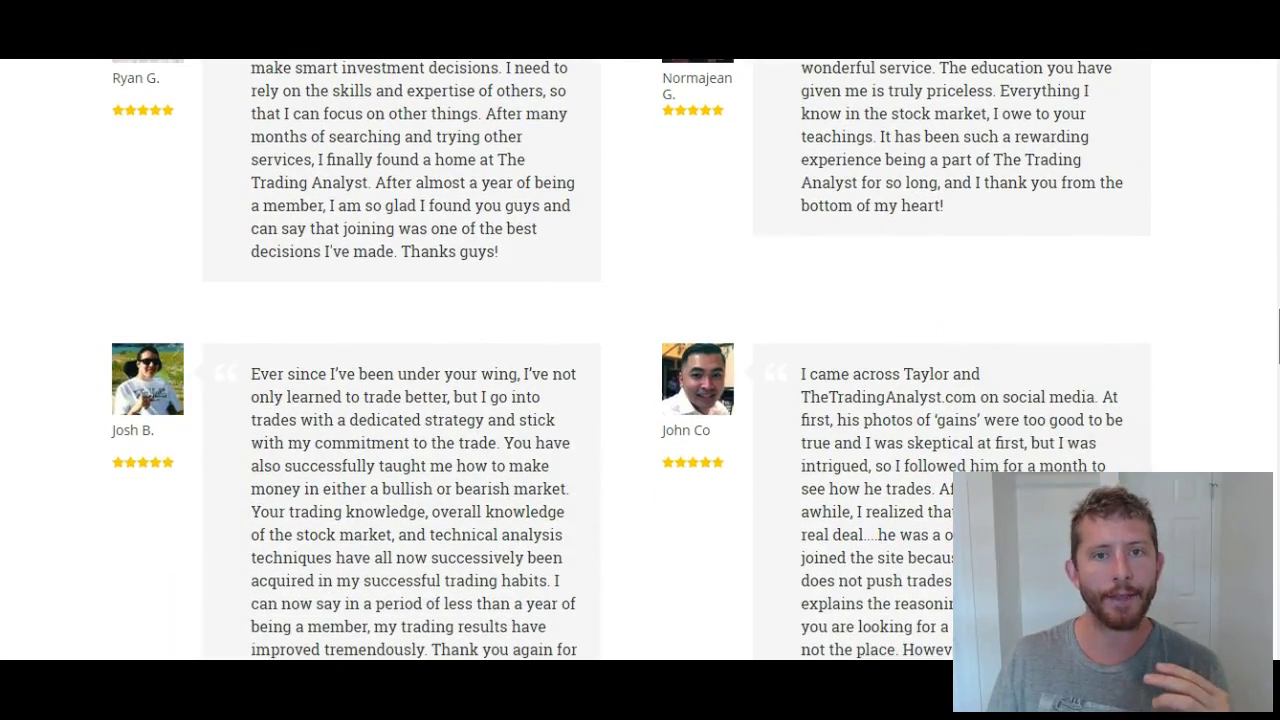
scroll(640, 360, "down", 2)
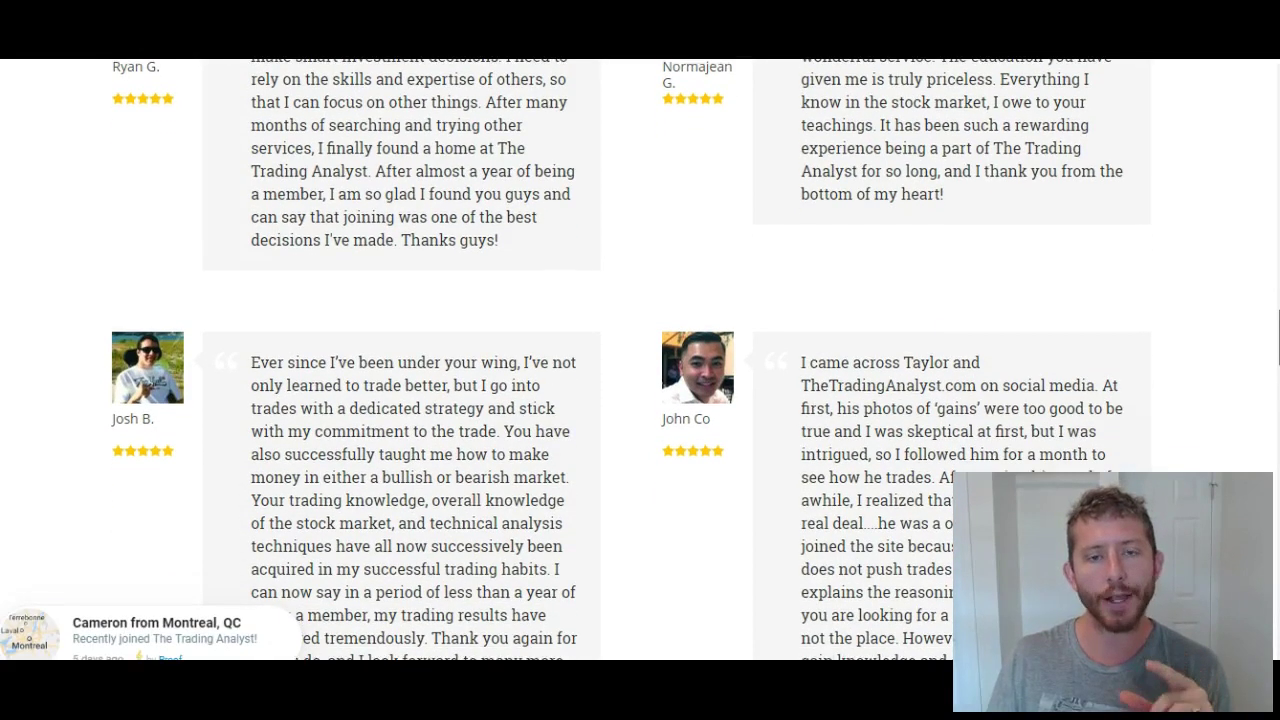
scroll(640, 360, "down", 4)
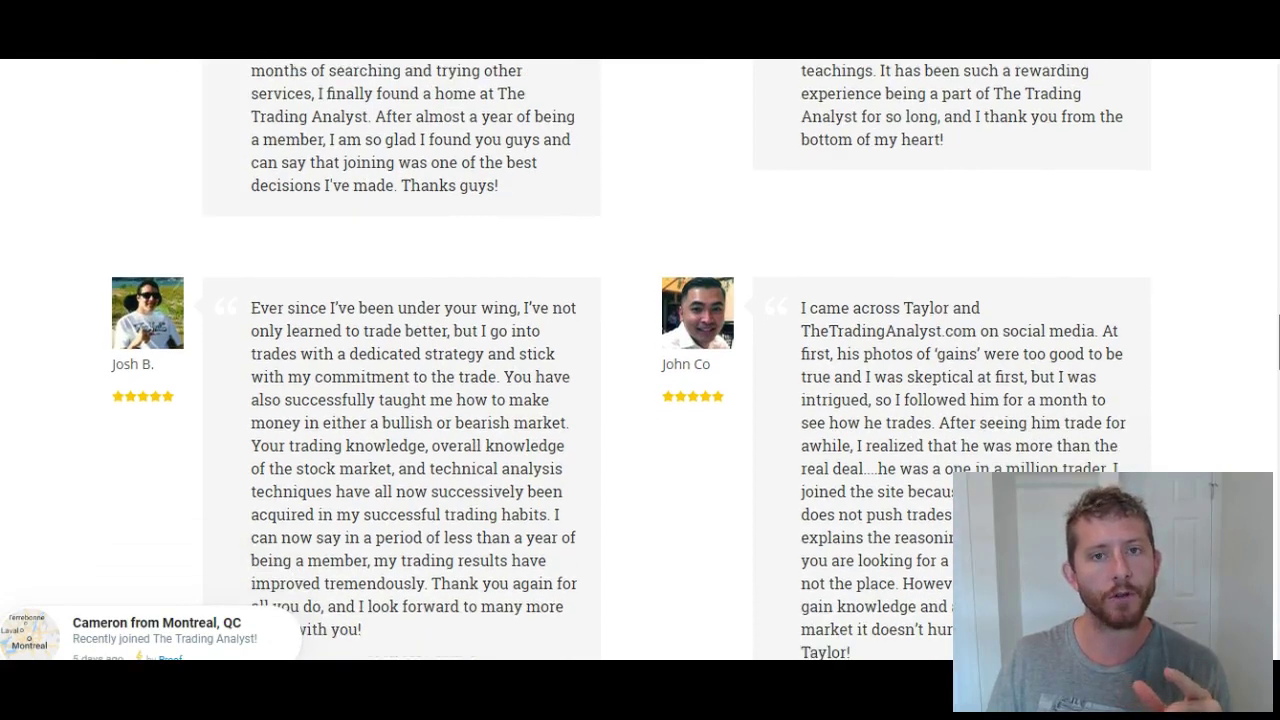
scroll(640, 360, "down", 3)
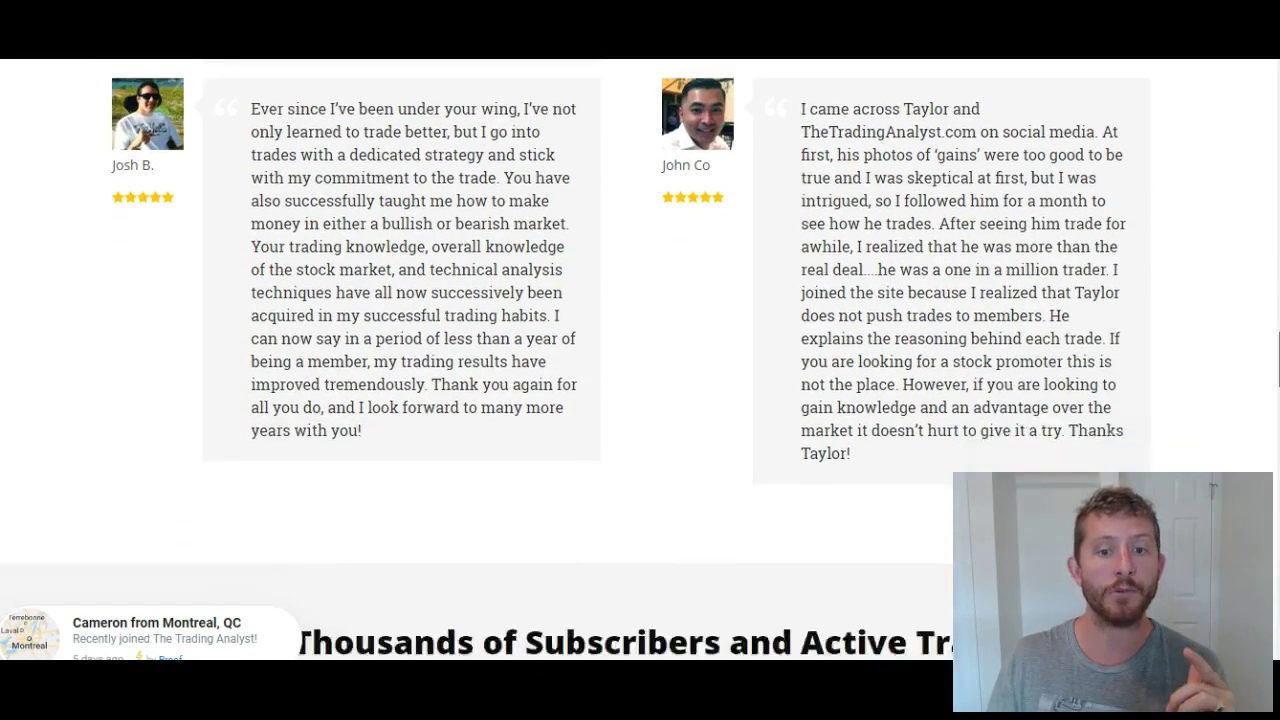
Review the Monthly, Annual and Quarterly membership plans and their features under "Join Thousands of Subscribers and Active Traders".
scroll(640, 360, "down", 3)
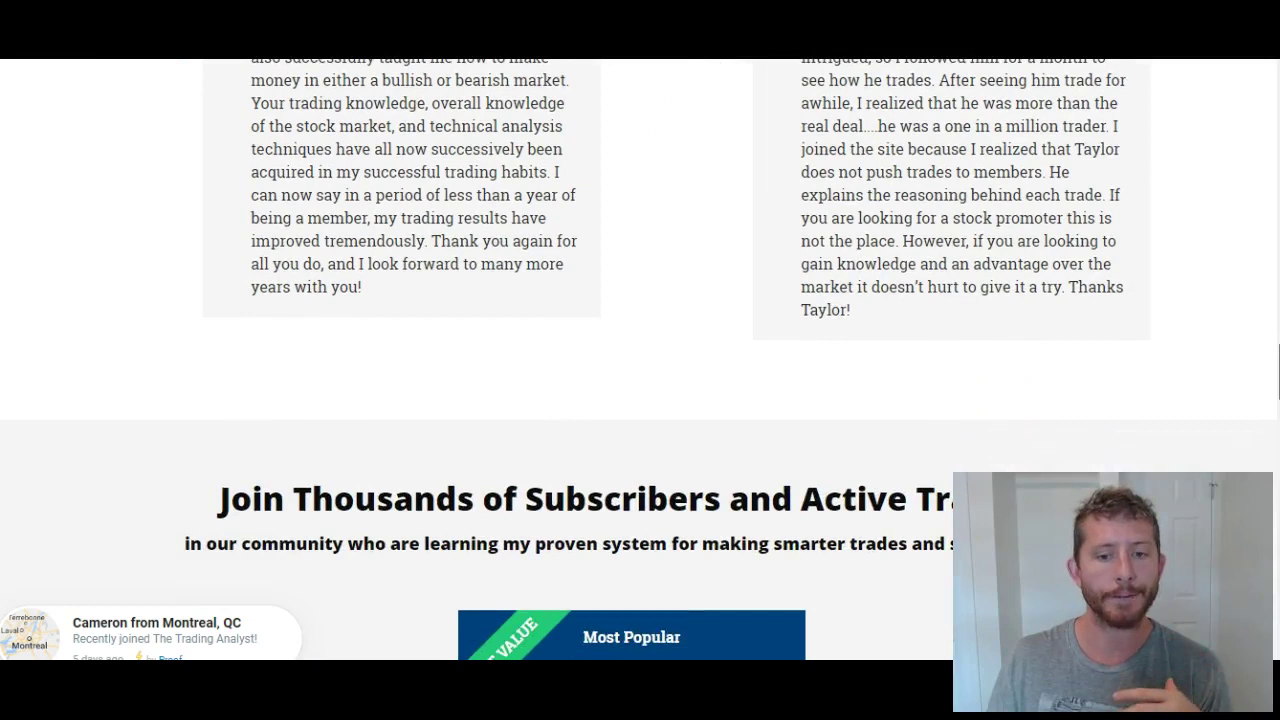
scroll(640, 360, "down", 1)
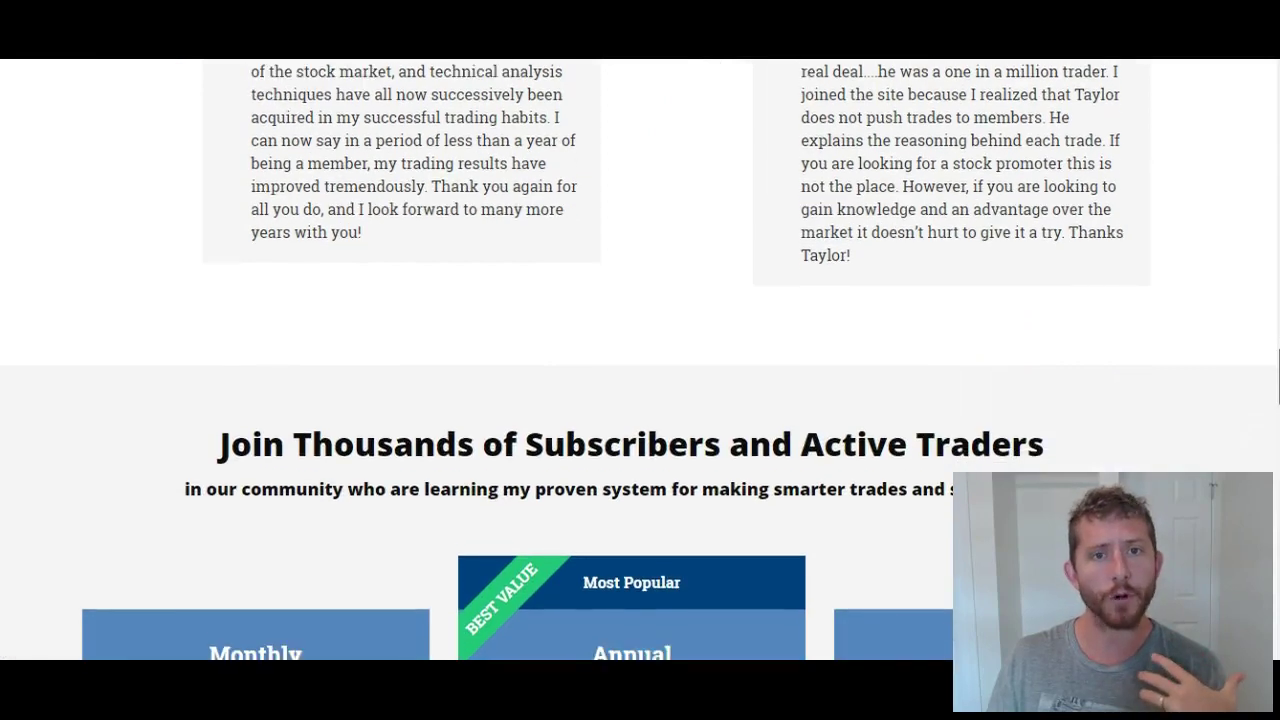
scroll(640, 360, "down", 5)
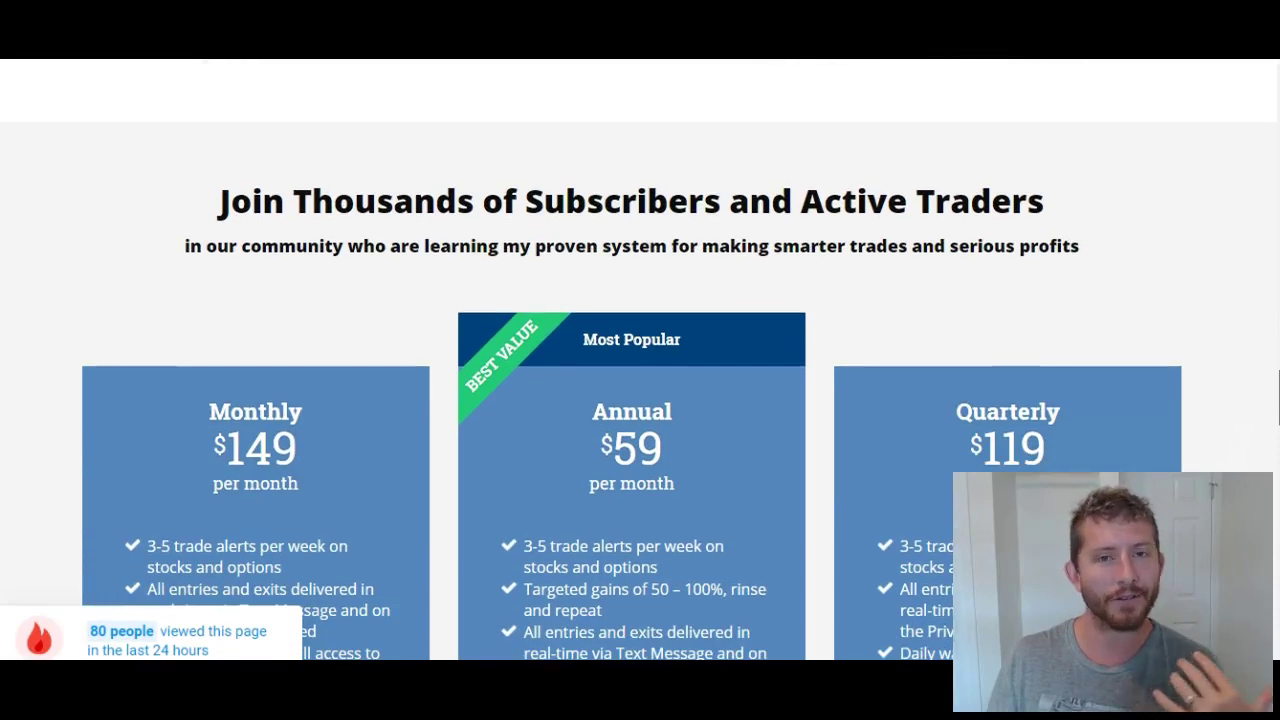
scroll(640, 360, "down", 2)
scroll(640, 360, "down", 2)
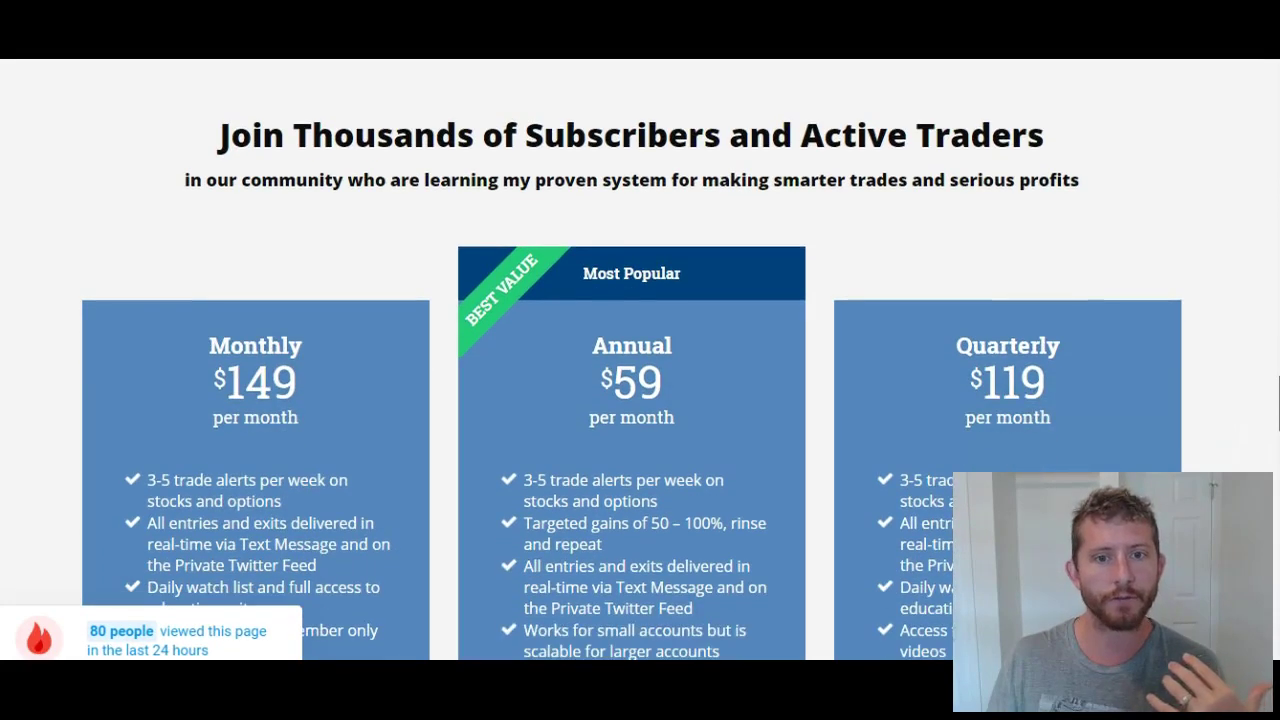
scroll(640, 360, "down", 3)
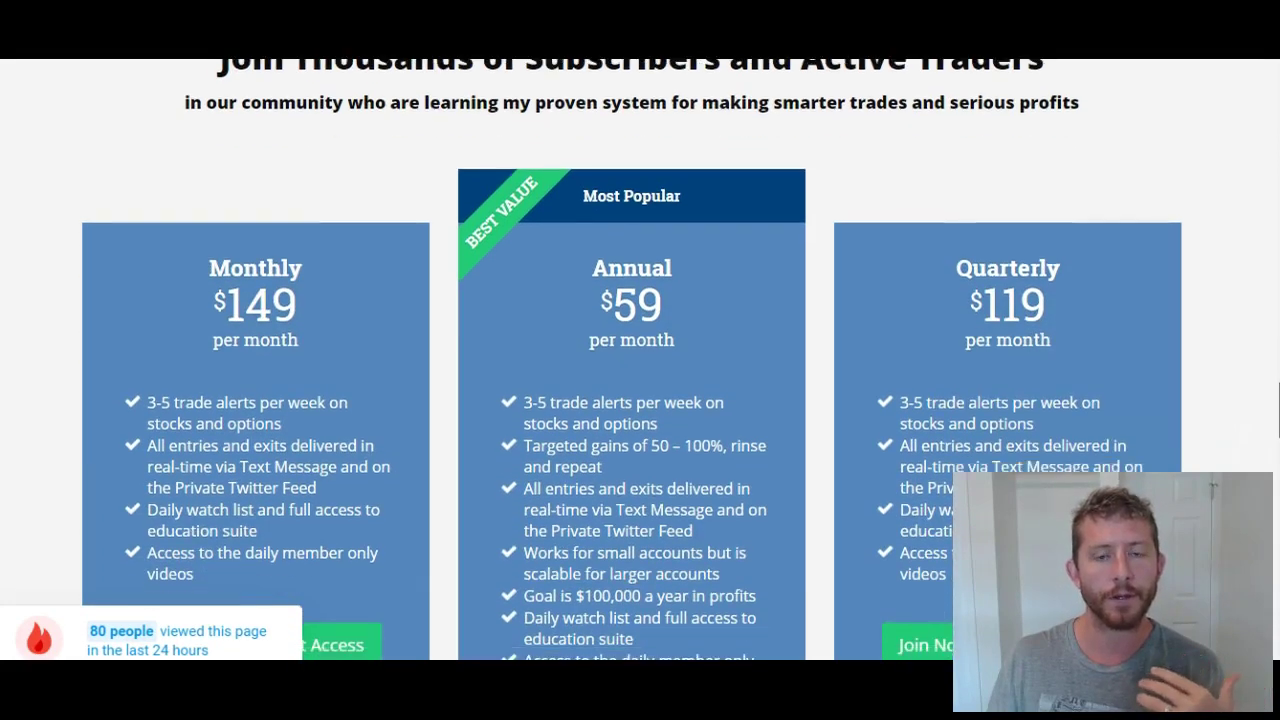
scroll(640, 360, "down", 2)
scroll(640, 360, "down", 2)
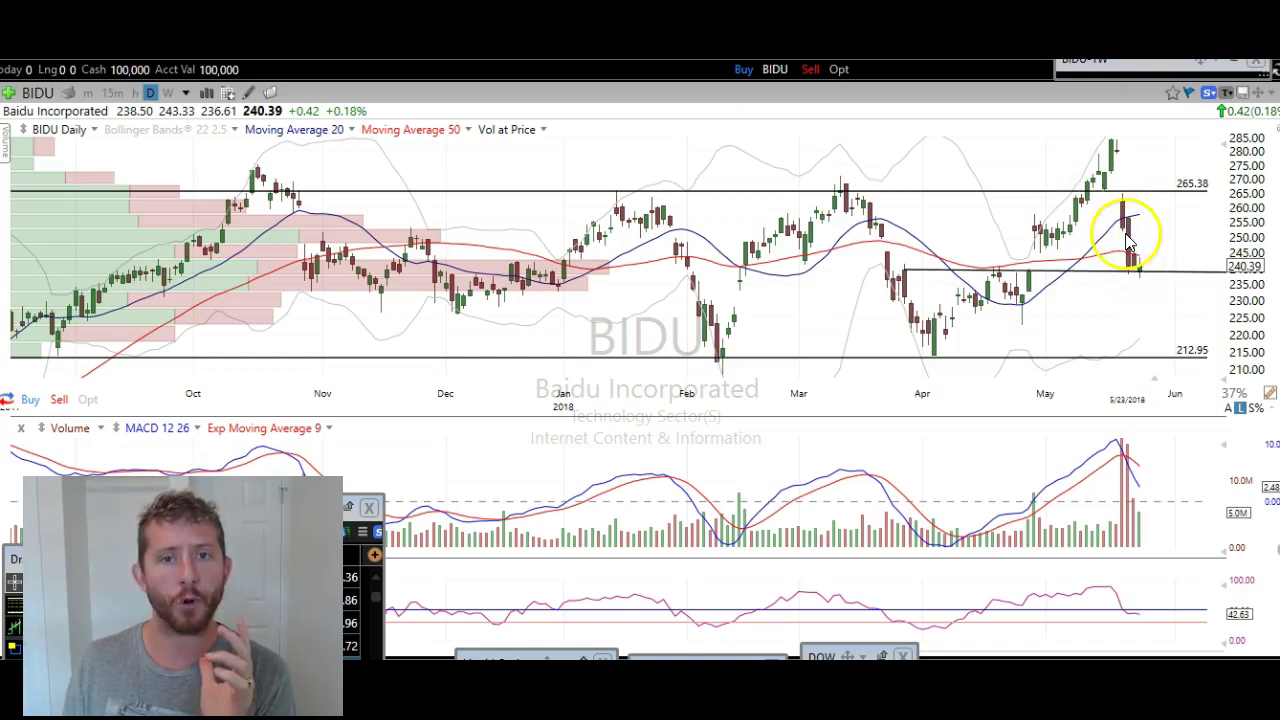
Examine BIDU's recent daily candles up close, from the May peak down to the support line and the 50-day moving average.
scroll(1128, 245, "up", 1)
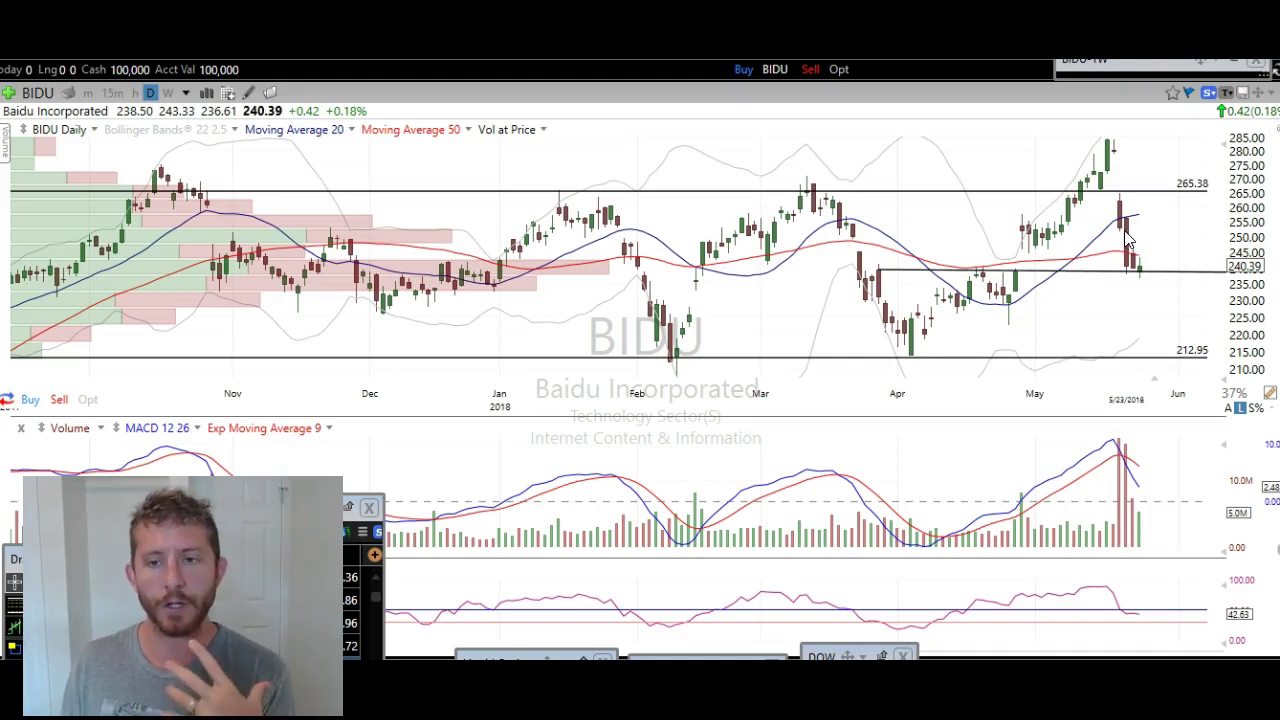
scroll(1128, 239, "up", 1)
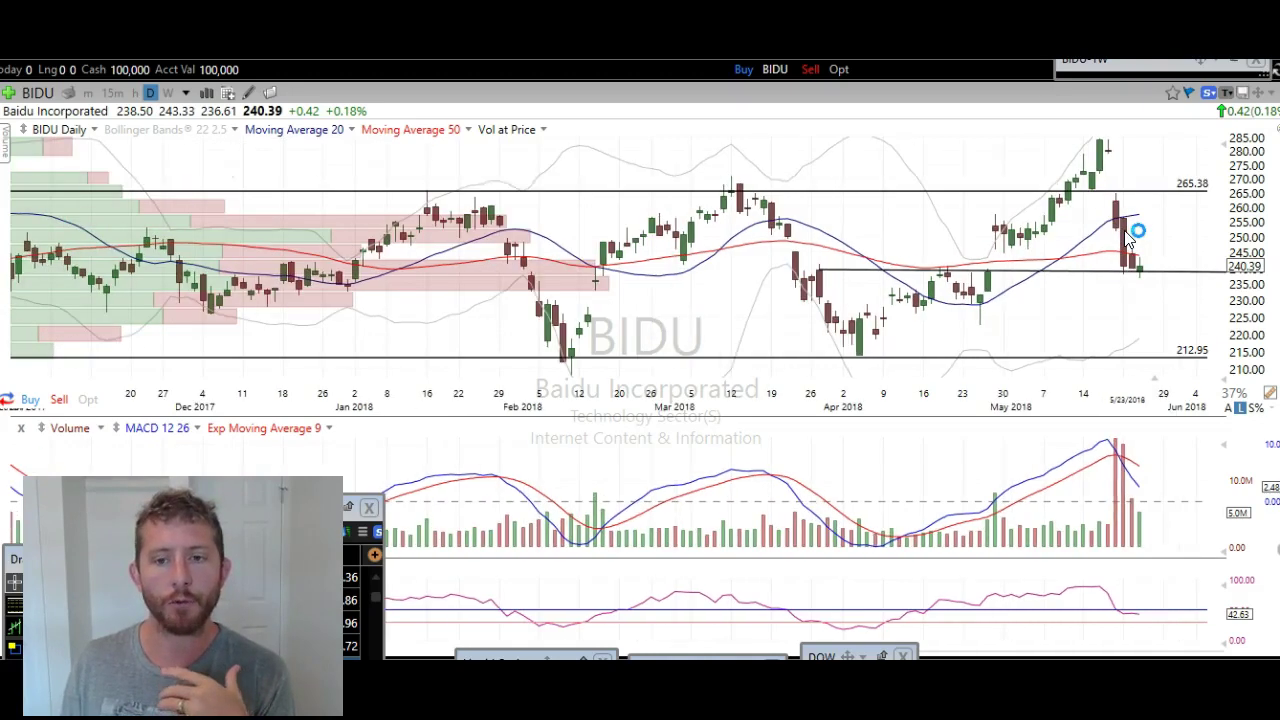
left_click(1160, 253)
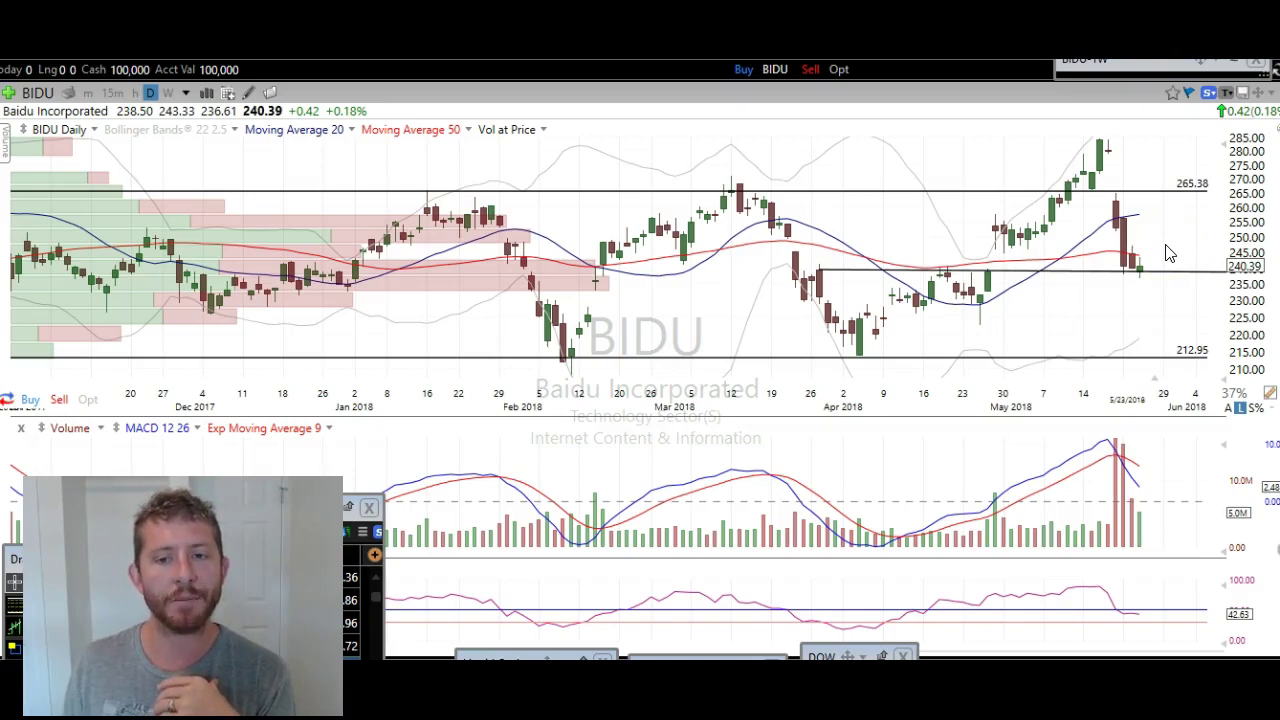
scroll(1168, 253, "up", 3)
mouse_move(1165, 258)
left_mouse_down()
mouse_move(930, 342)
mouse_move(768, 310)
mouse_move(746, 280)
mouse_move(738, 288)
mouse_move(906, 300)
mouse_move(894, 277)
mouse_move(940, 318)
left_mouse_up()
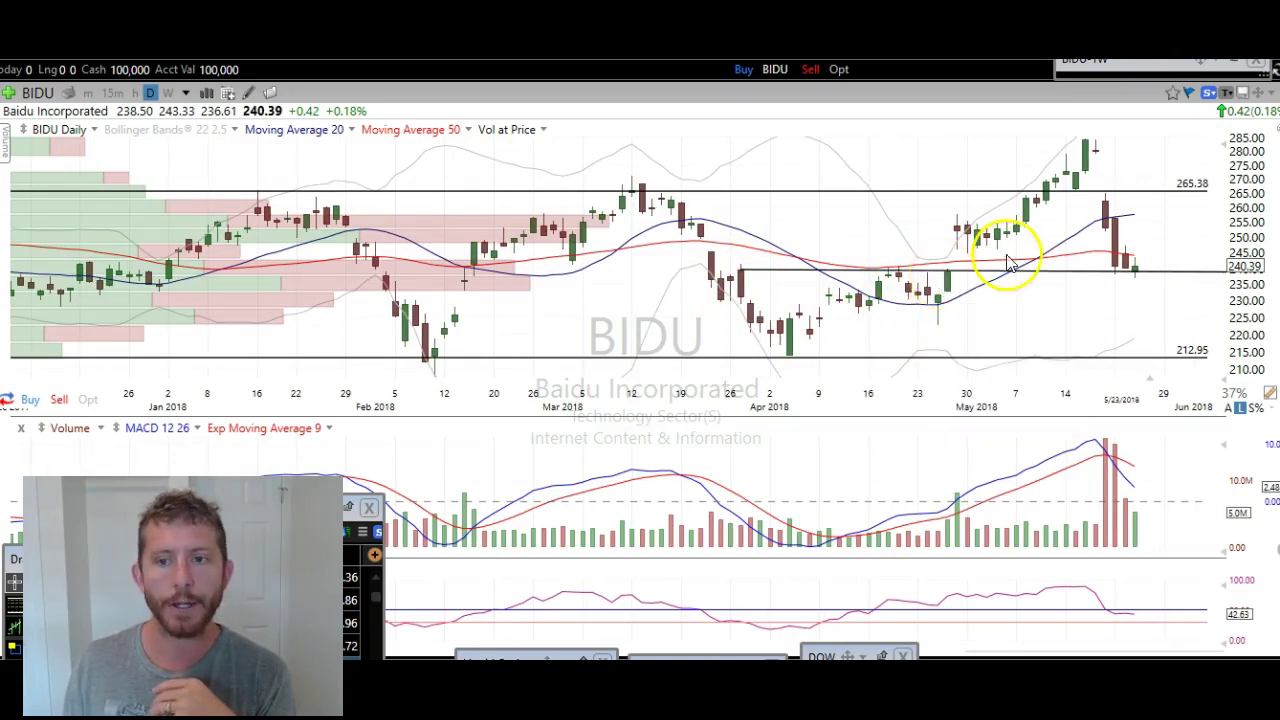
scroll(1090, 255, "up", 2)
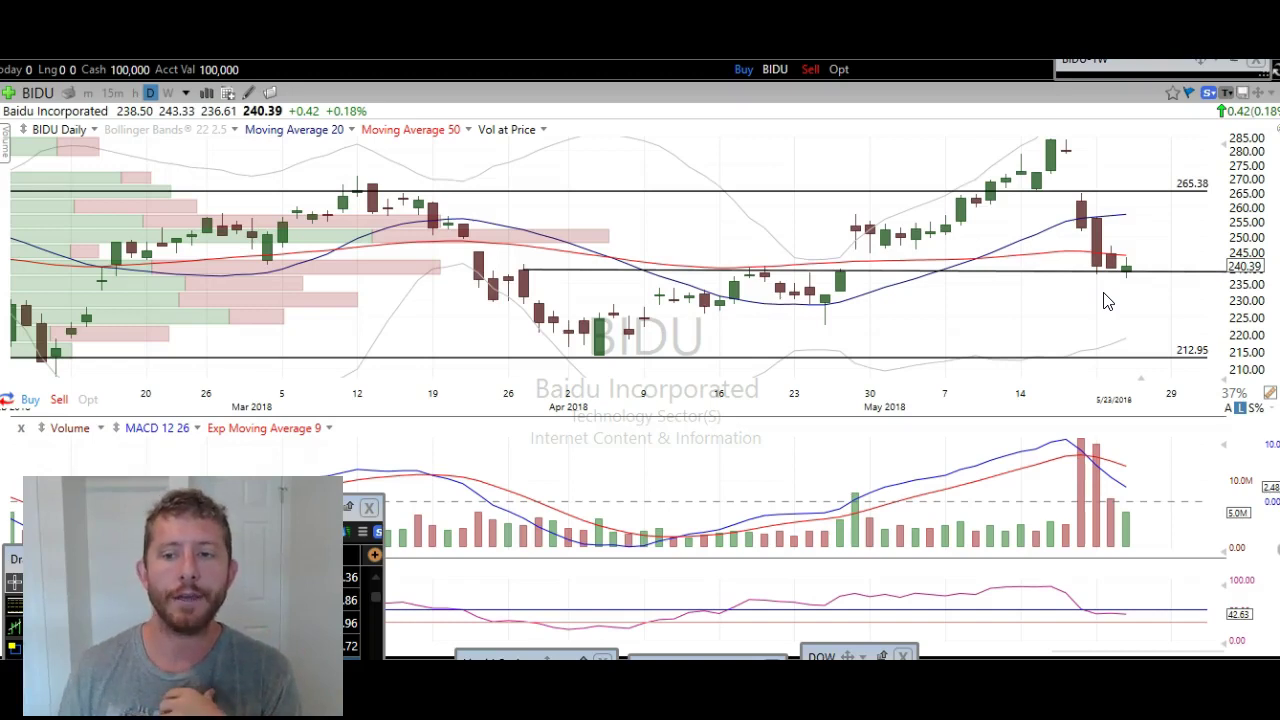
Inspect the price and indicator data of BIDU's 5/23/18 candle, and compare it with the wider daily chart since autumn 2017.
left_click(1140, 255)
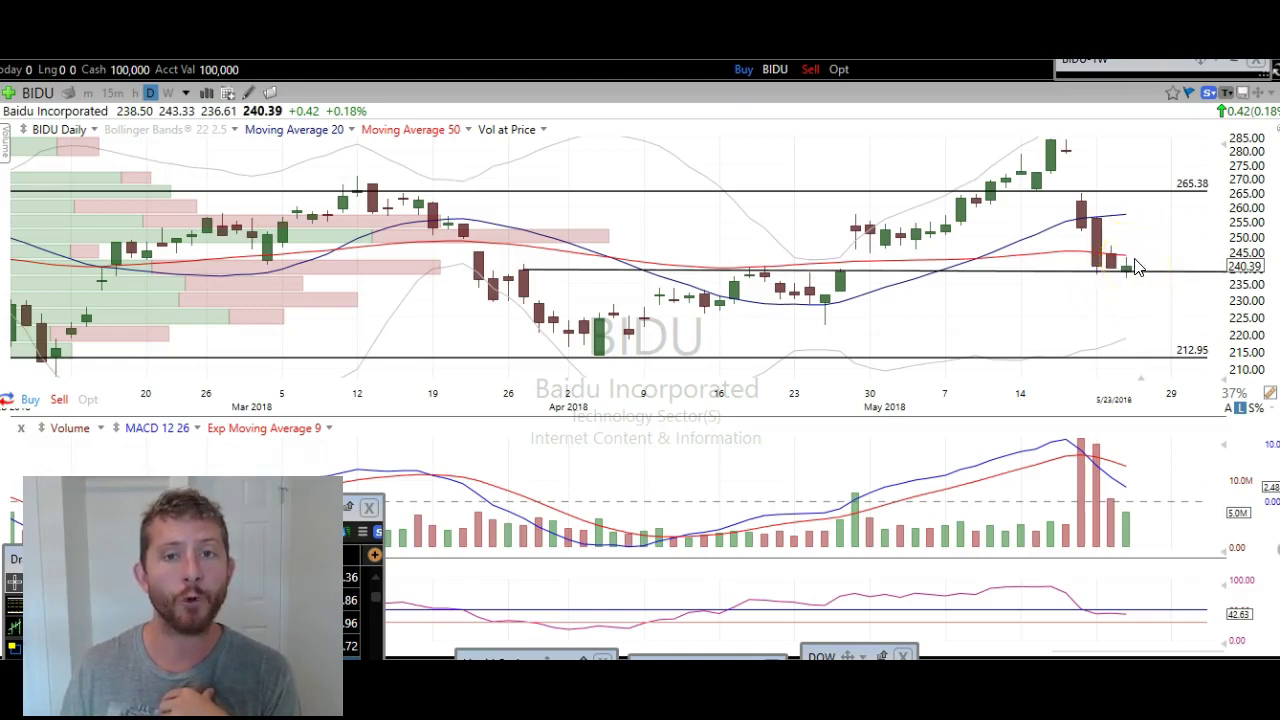
scroll(1136, 266, "up", 2)
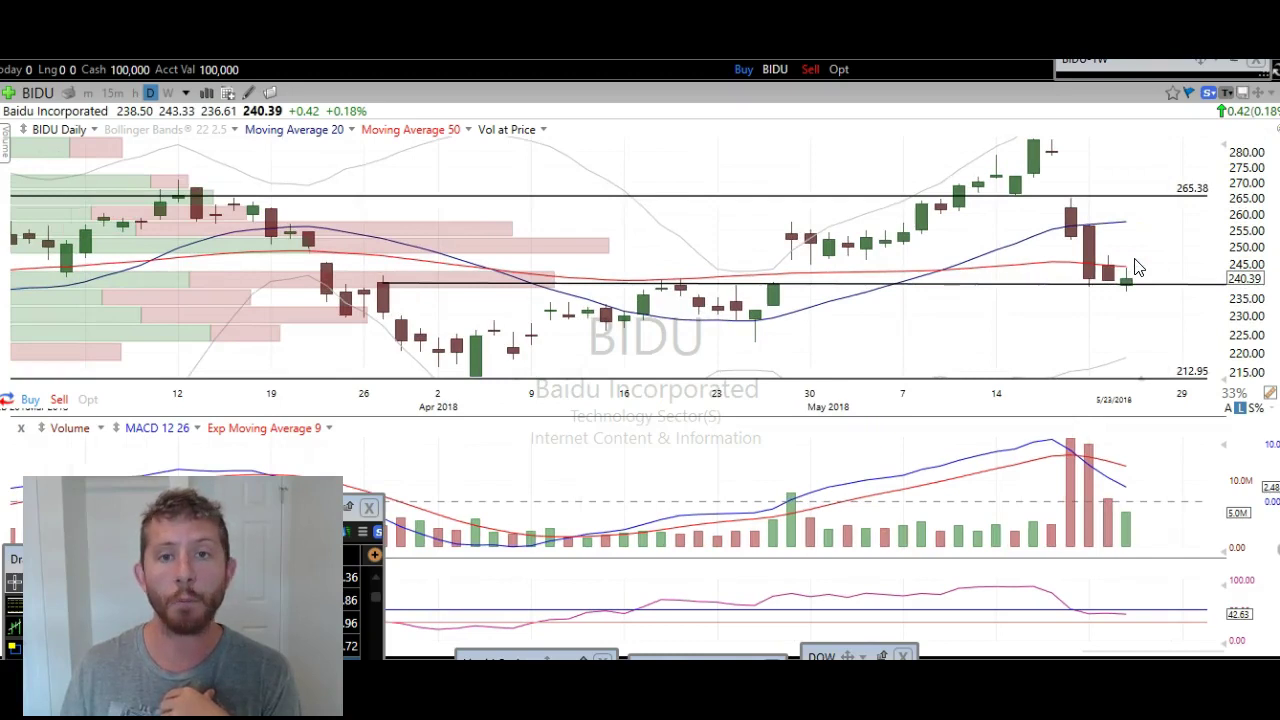
left_click(1127, 270)
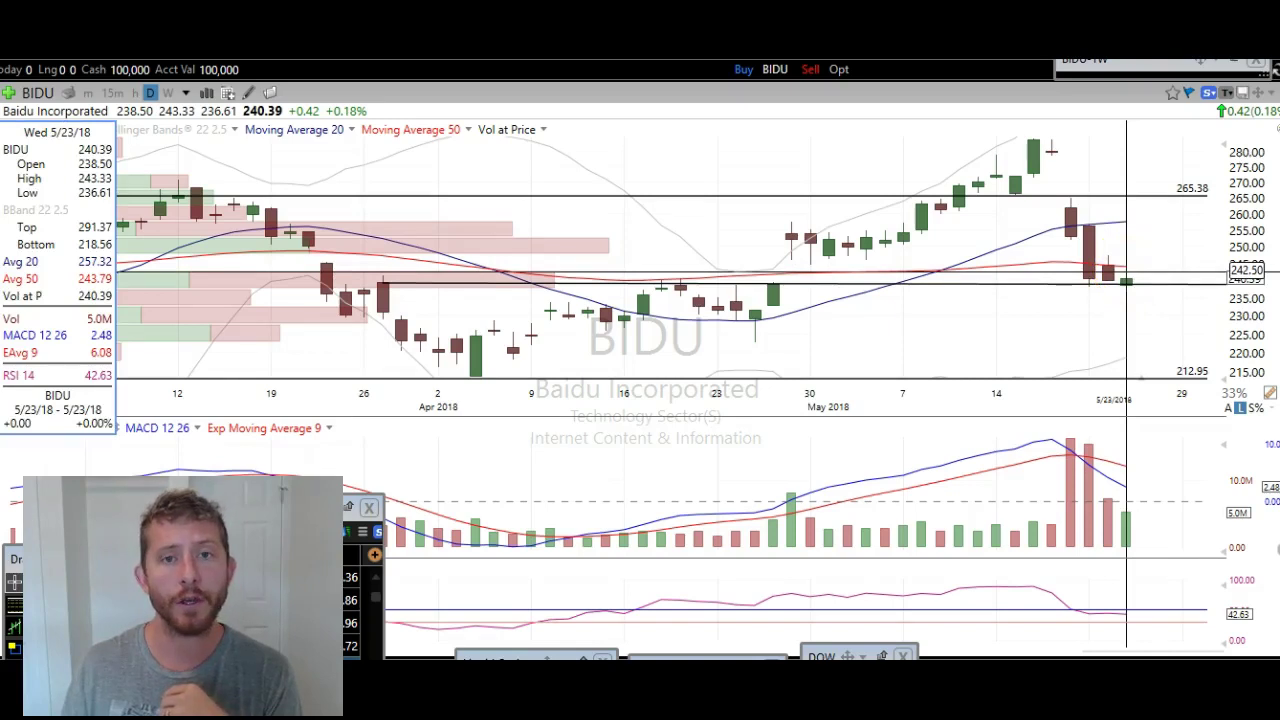
left_click_drag(1127, 283, 1130, 280)
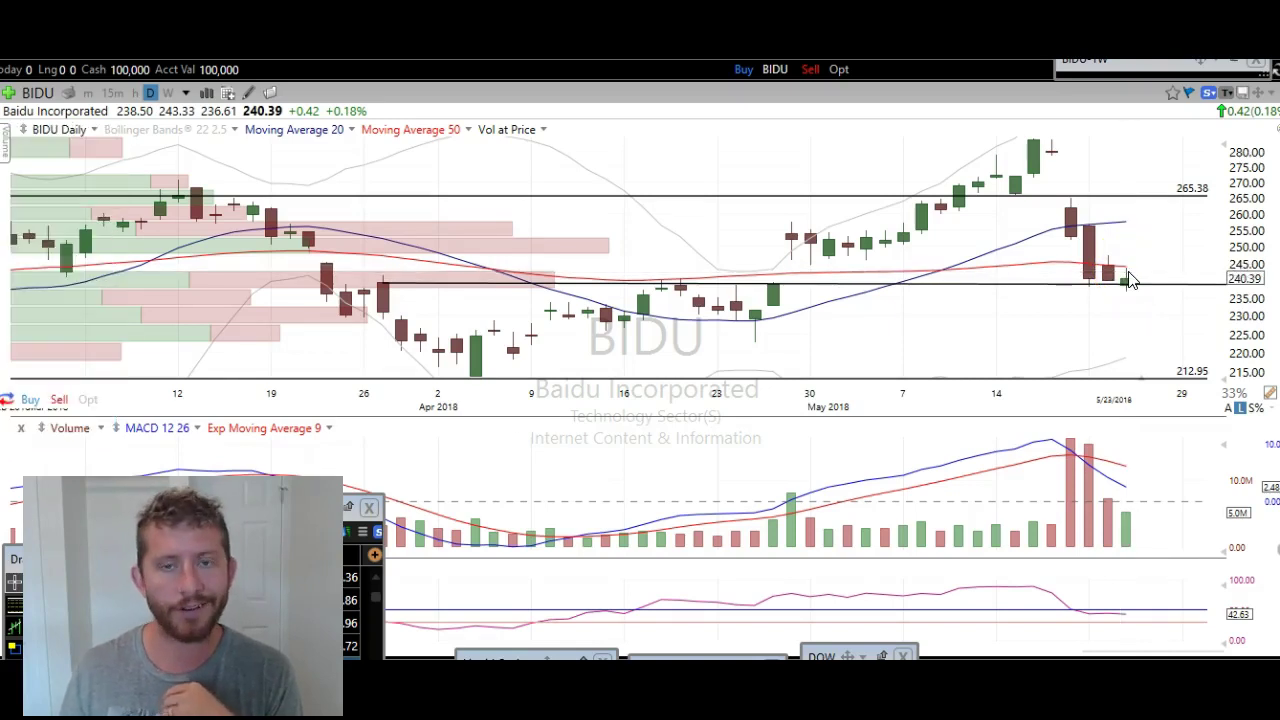
left_click(1133, 249)
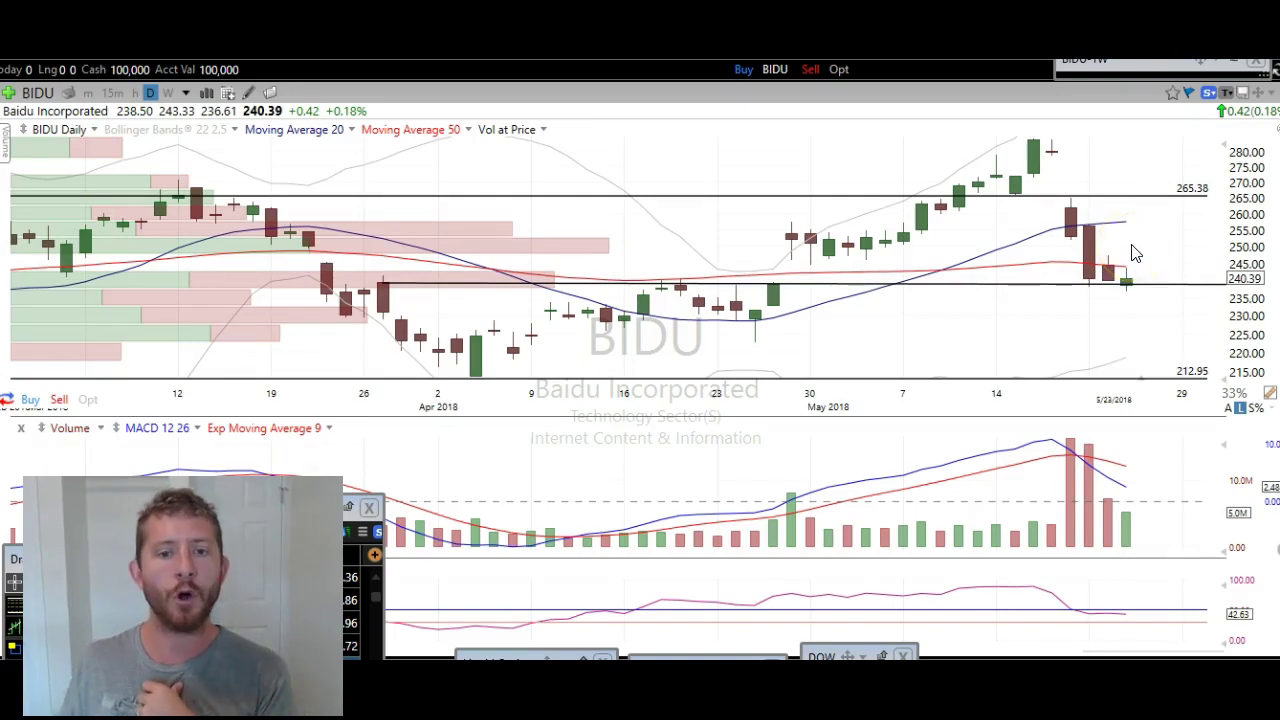
scroll(1133, 253, "down", 5)
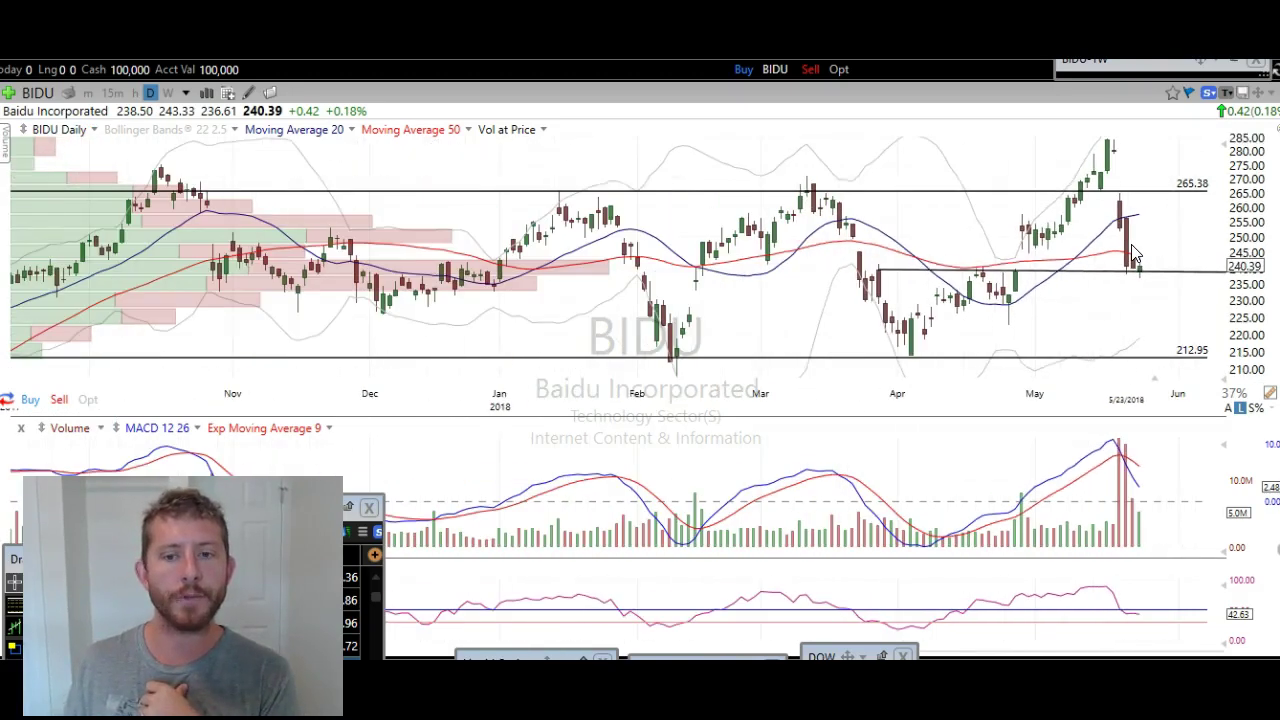
scroll(1131, 253, "down", 1)
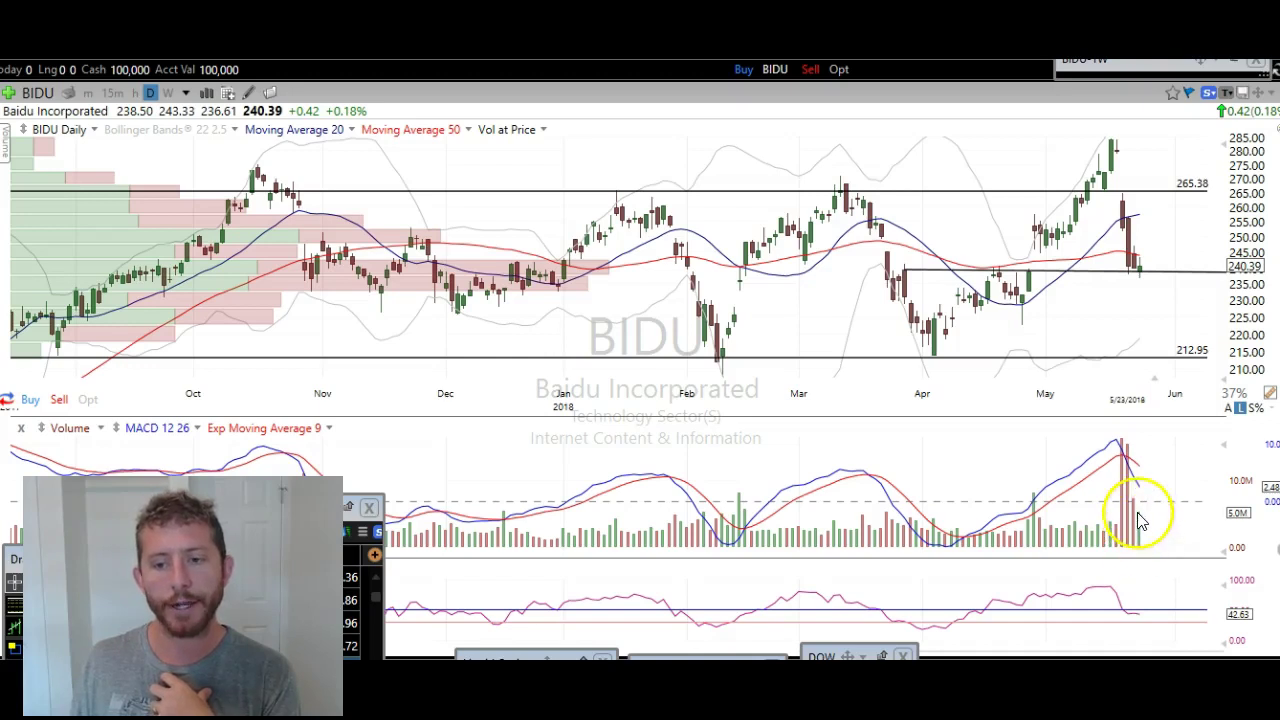
Inspect the 5/22/18 volume bar on the BIDU chart, and review the volume-at-price bars around the December–January trading range.
scroll(1140, 540, "up", 5)
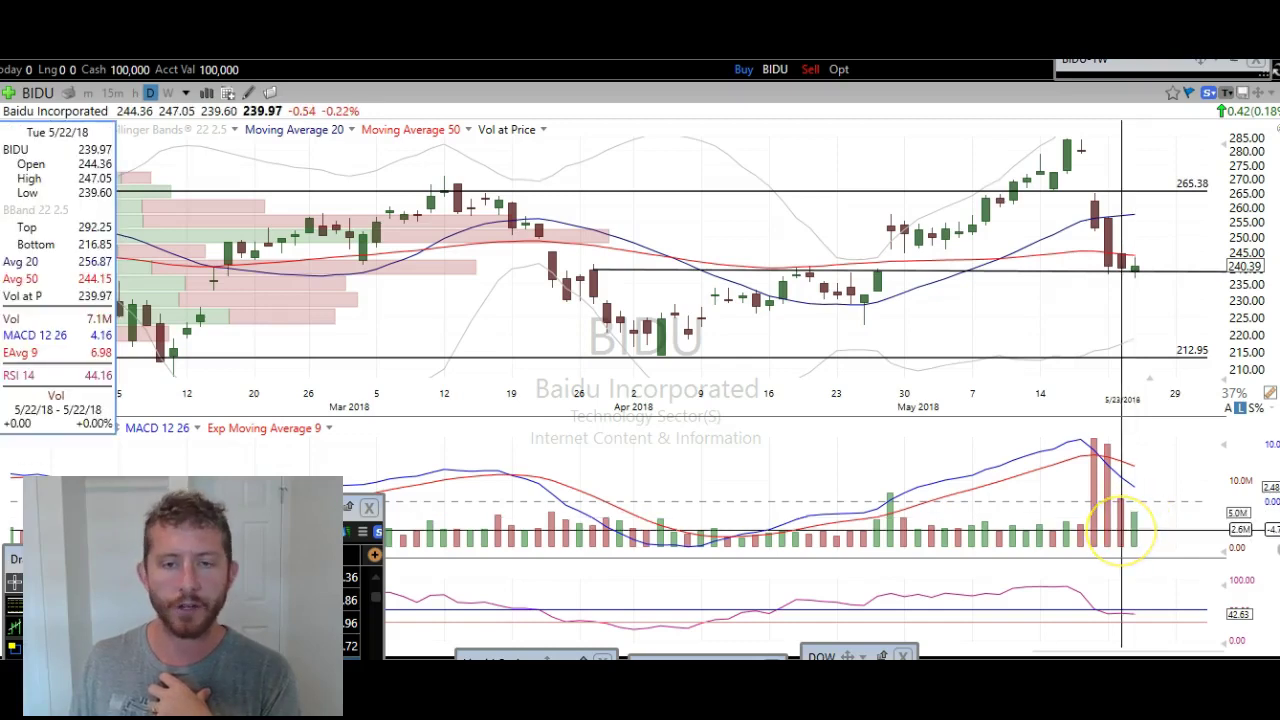
left_click_drag(1122, 529, 1122, 529)
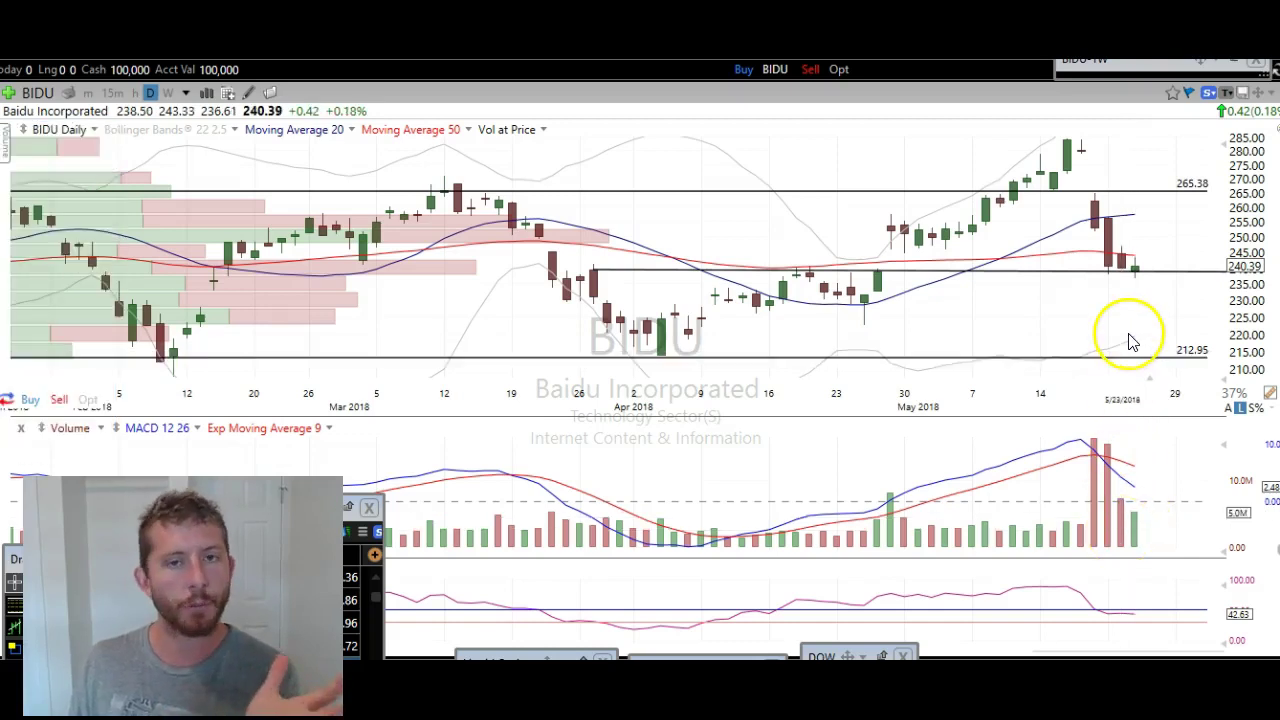
scroll(1131, 342, "down", 2)
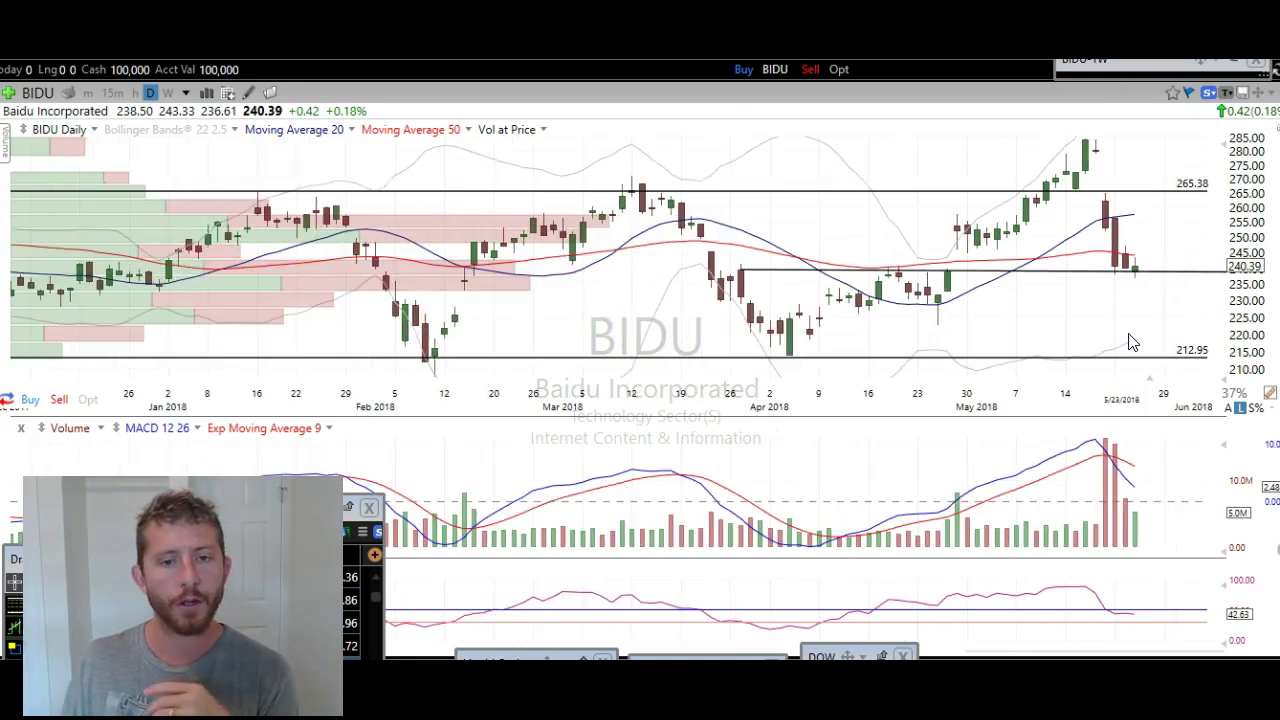
scroll(1131, 342, "down", 3)
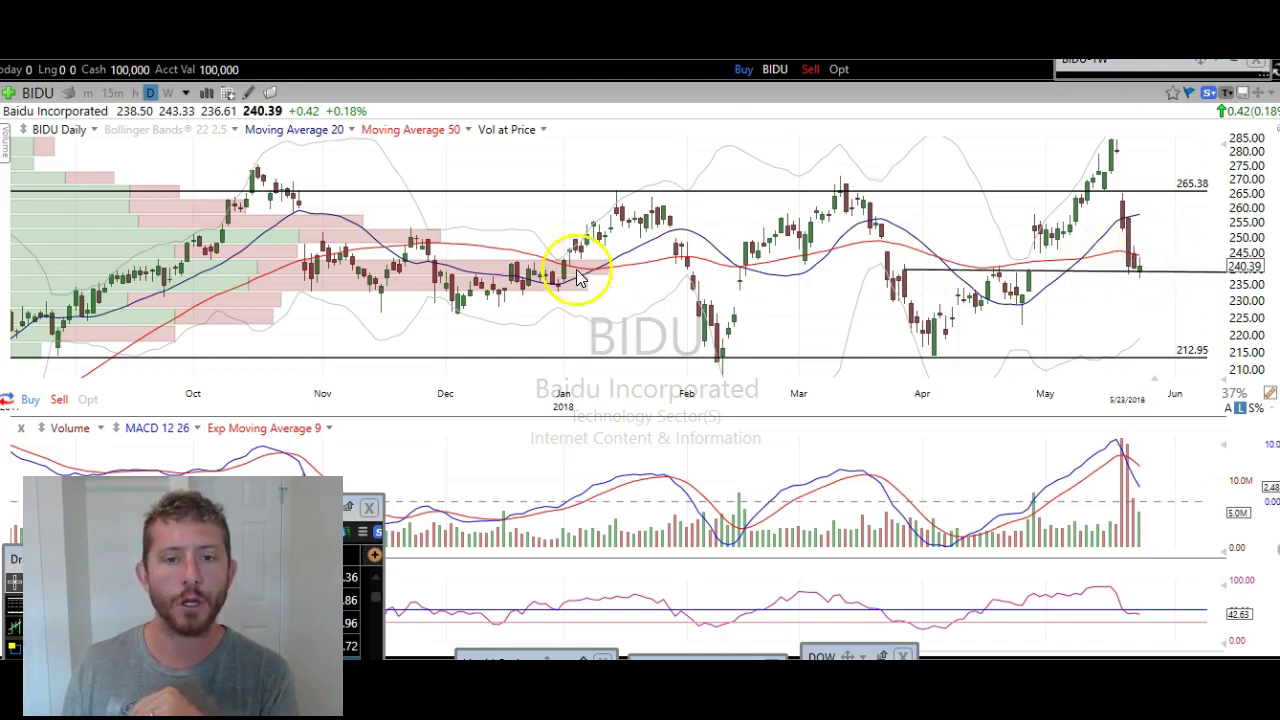
left_click_drag(500, 274, 535, 271)
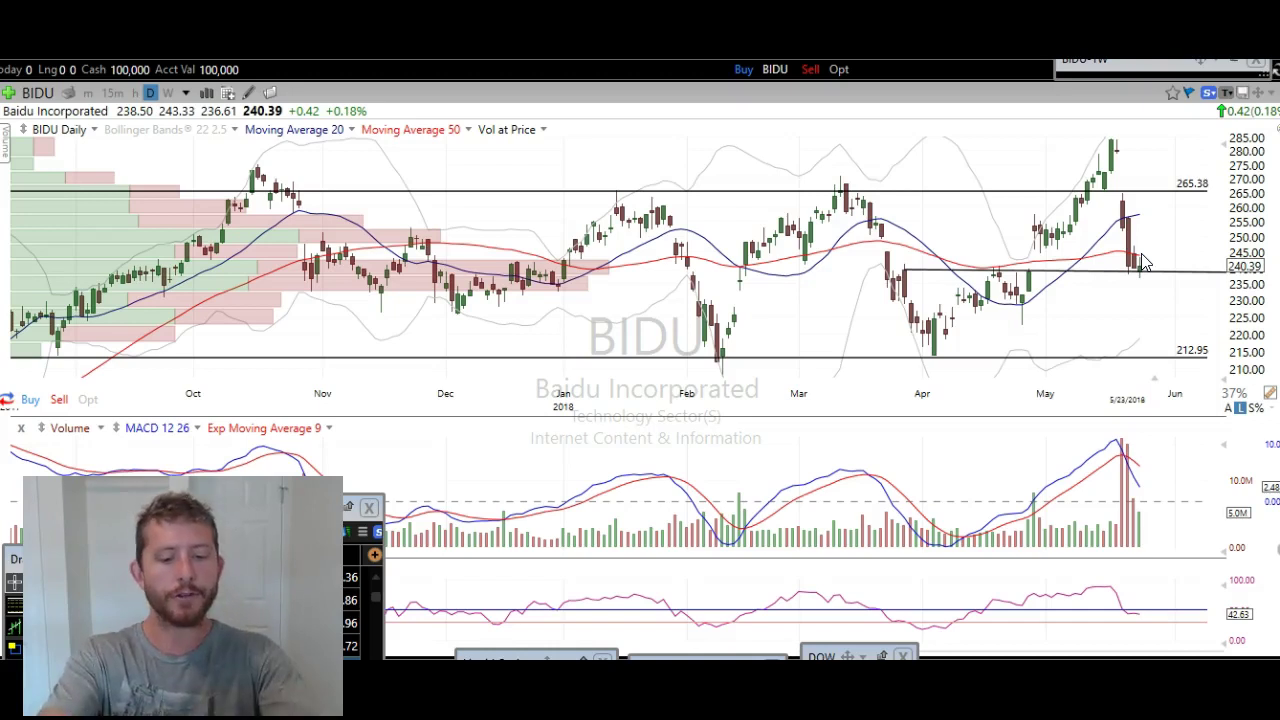
Load the NFLX daily chart and examine its rising trend line from late December 2017 through May 2018.
type("NFLX")
key("Return")
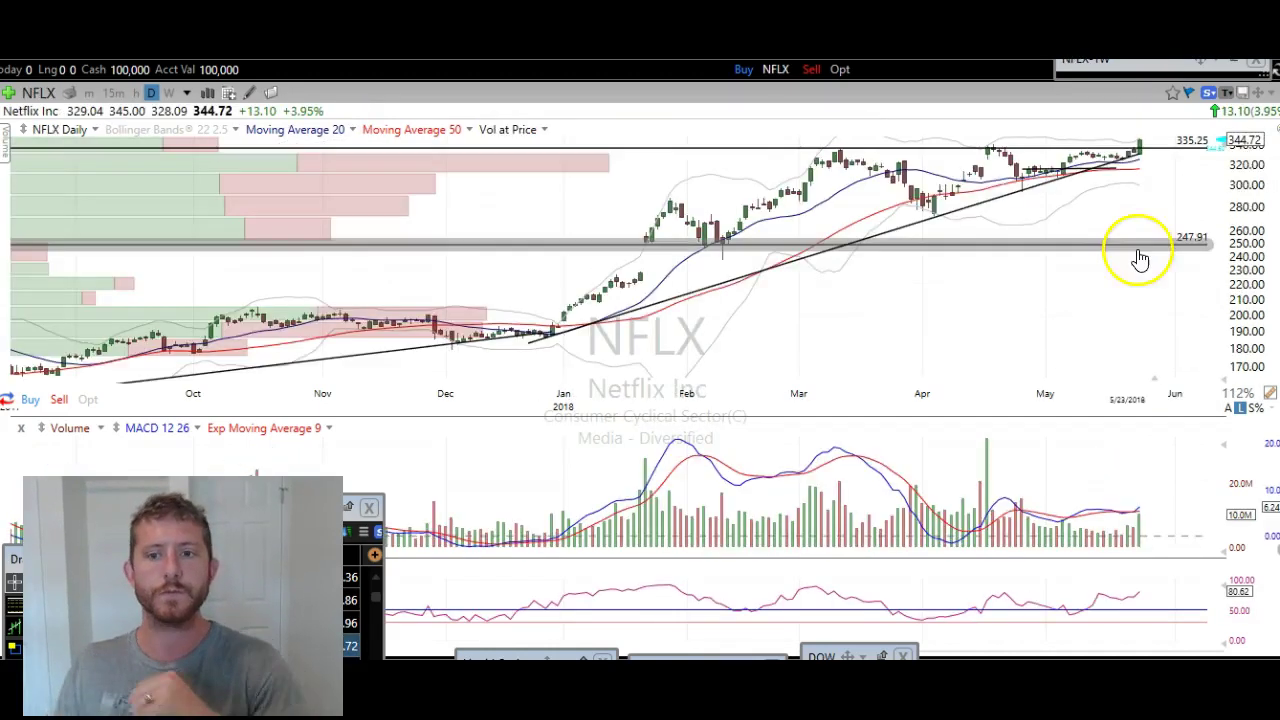
left_click(1146, 229)
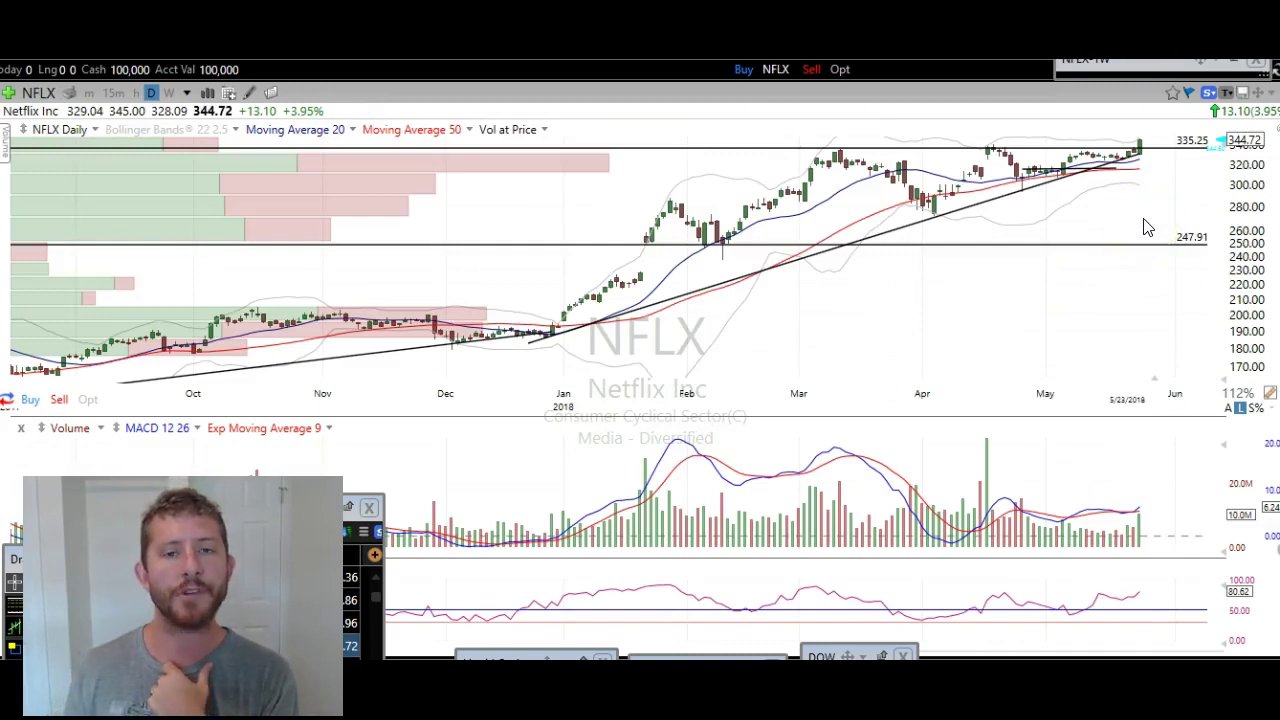
scroll(1146, 229, "up", 3)
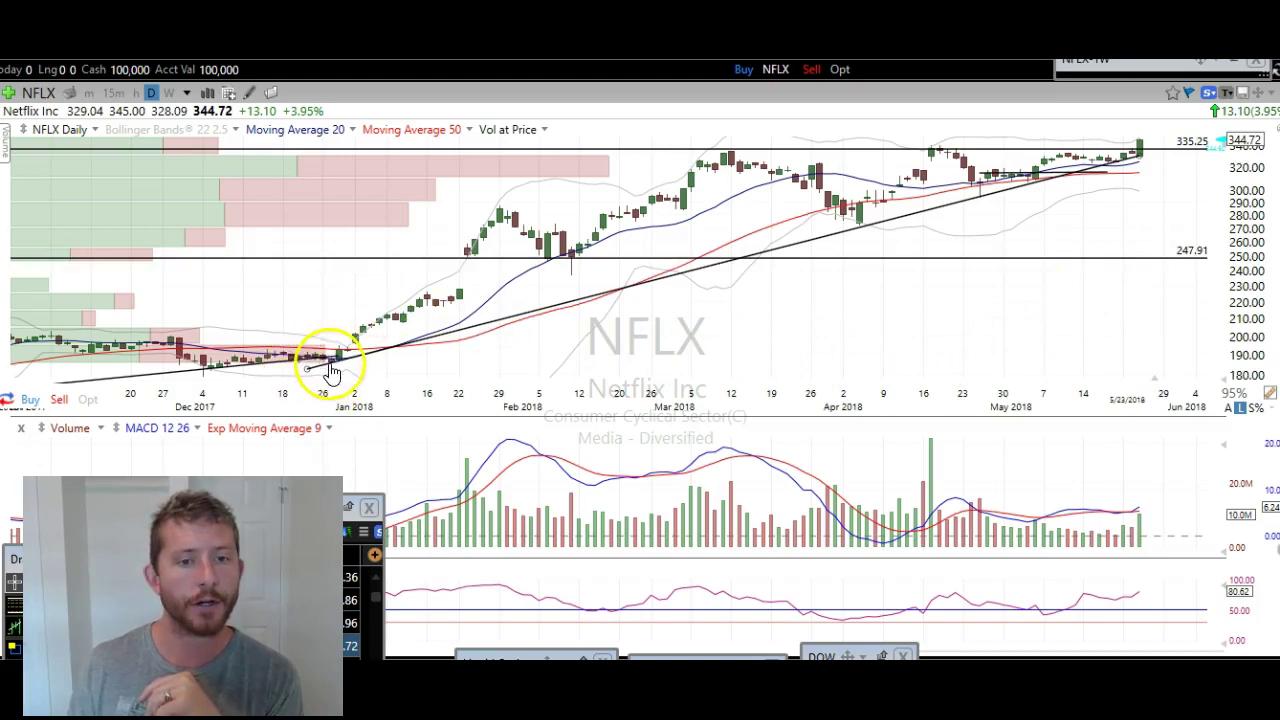
left_click(525, 365)
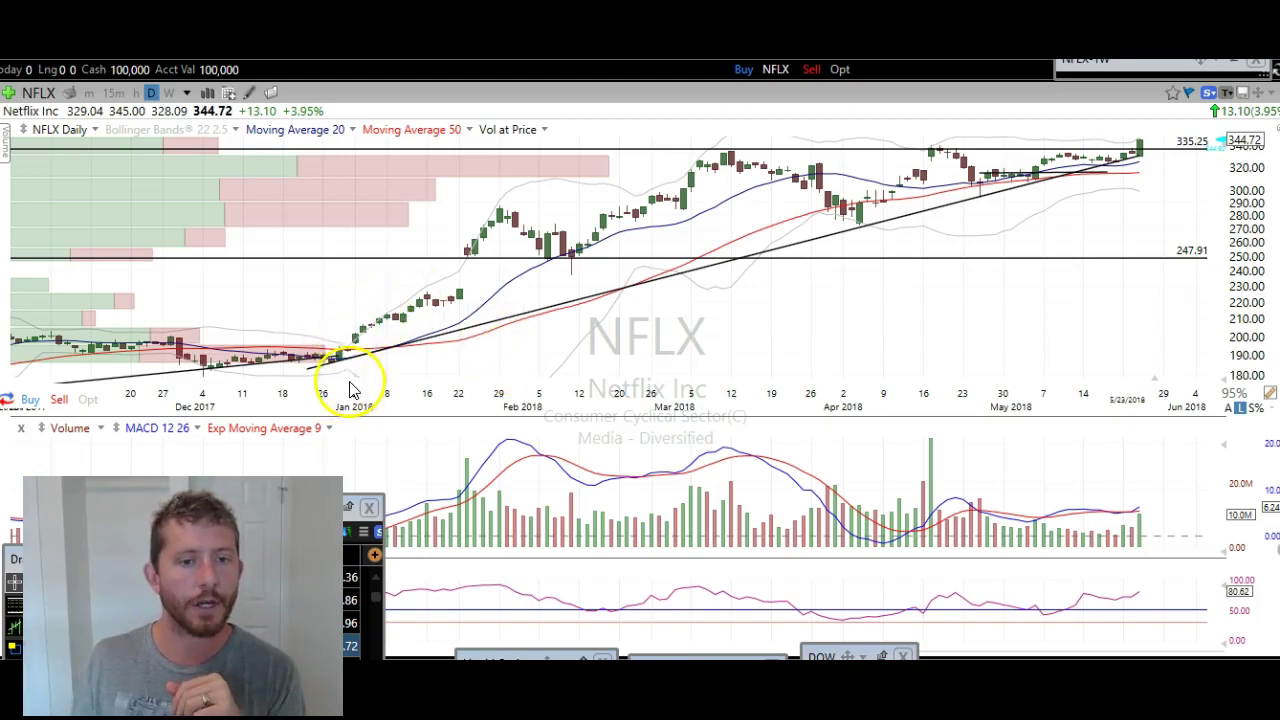
scroll(640, 360, "up", 3)
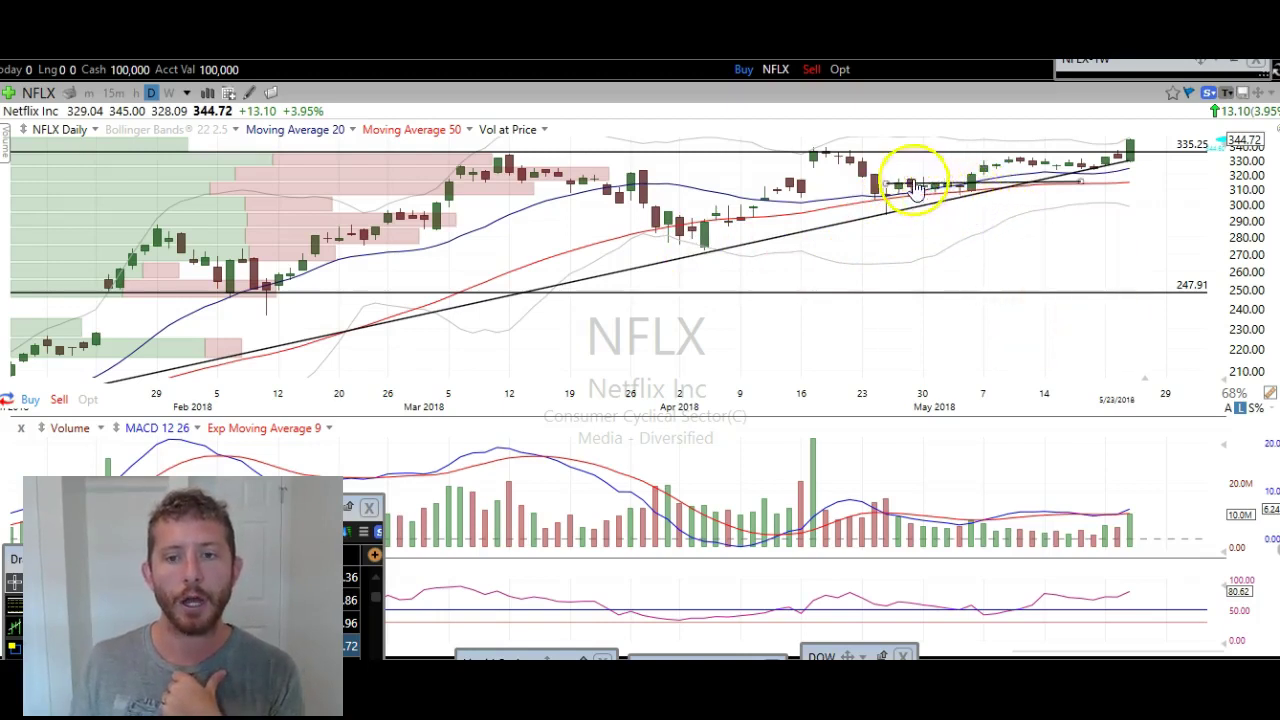
Inspect the 4/25/18 volume bar on the NFLX chart to compare it with the most recent day's volume.
scroll(950, 196, "up", 2)
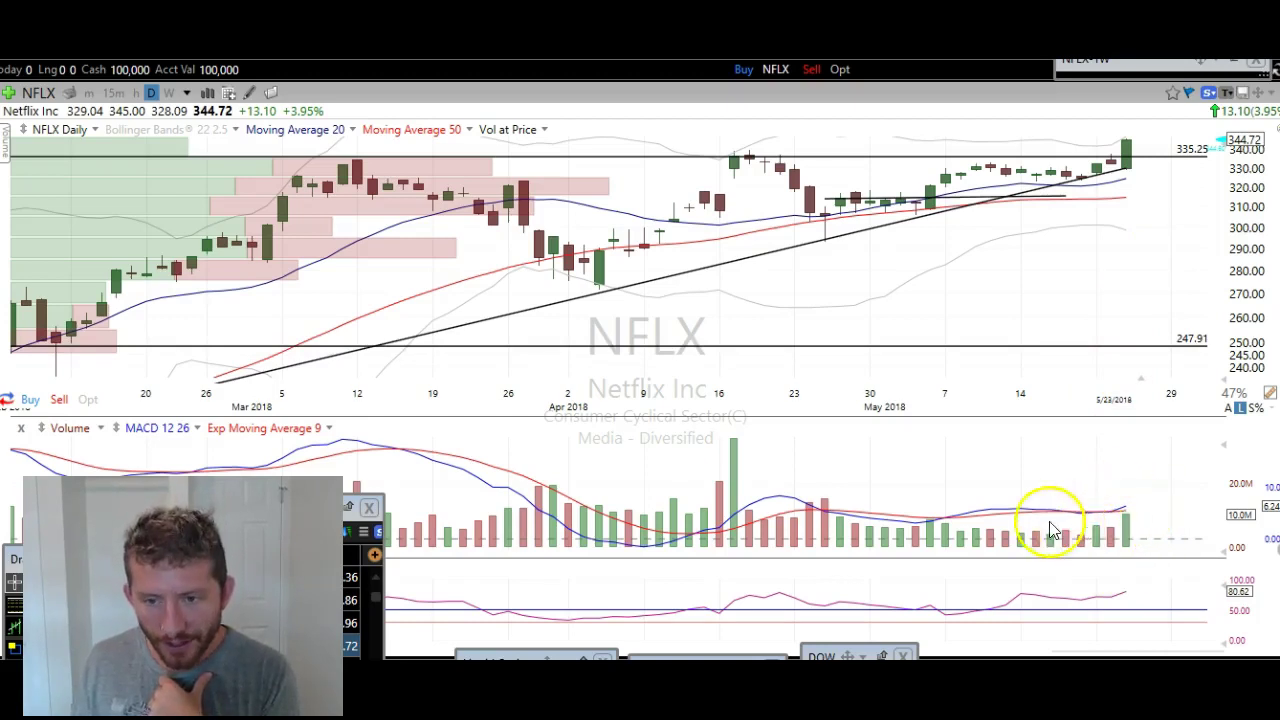
left_click(825, 505)
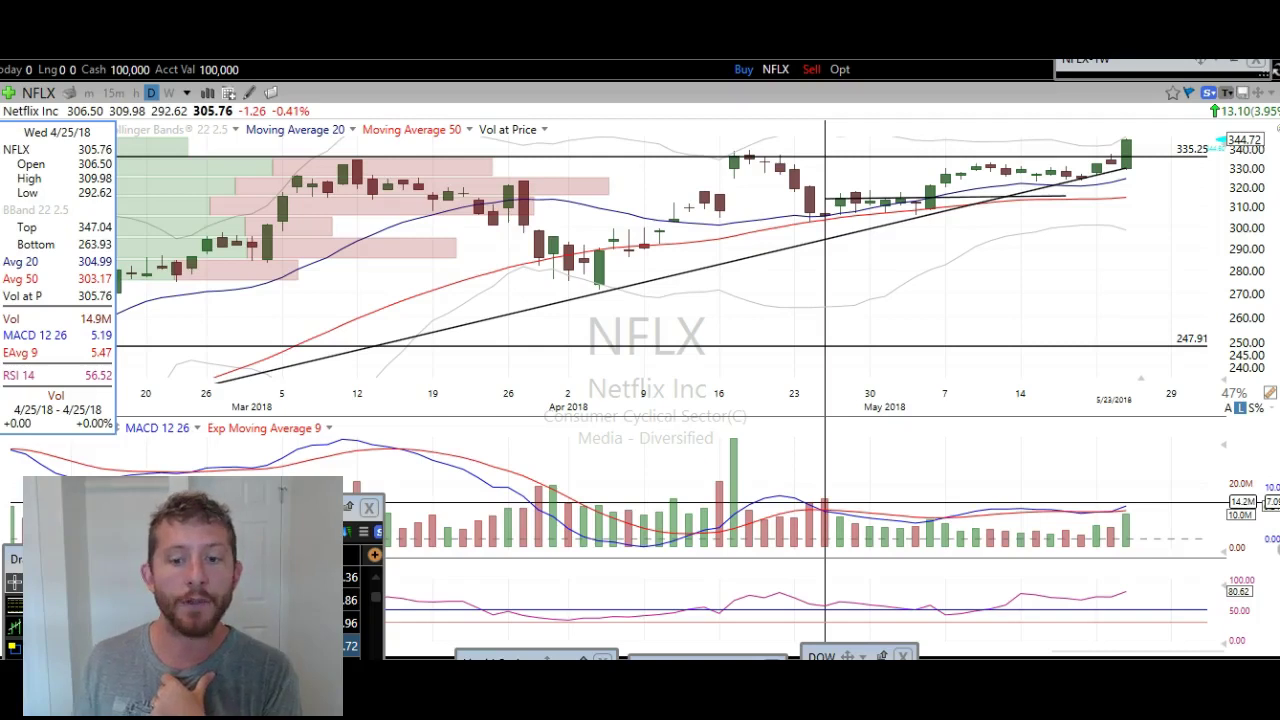
left_click(825, 502)
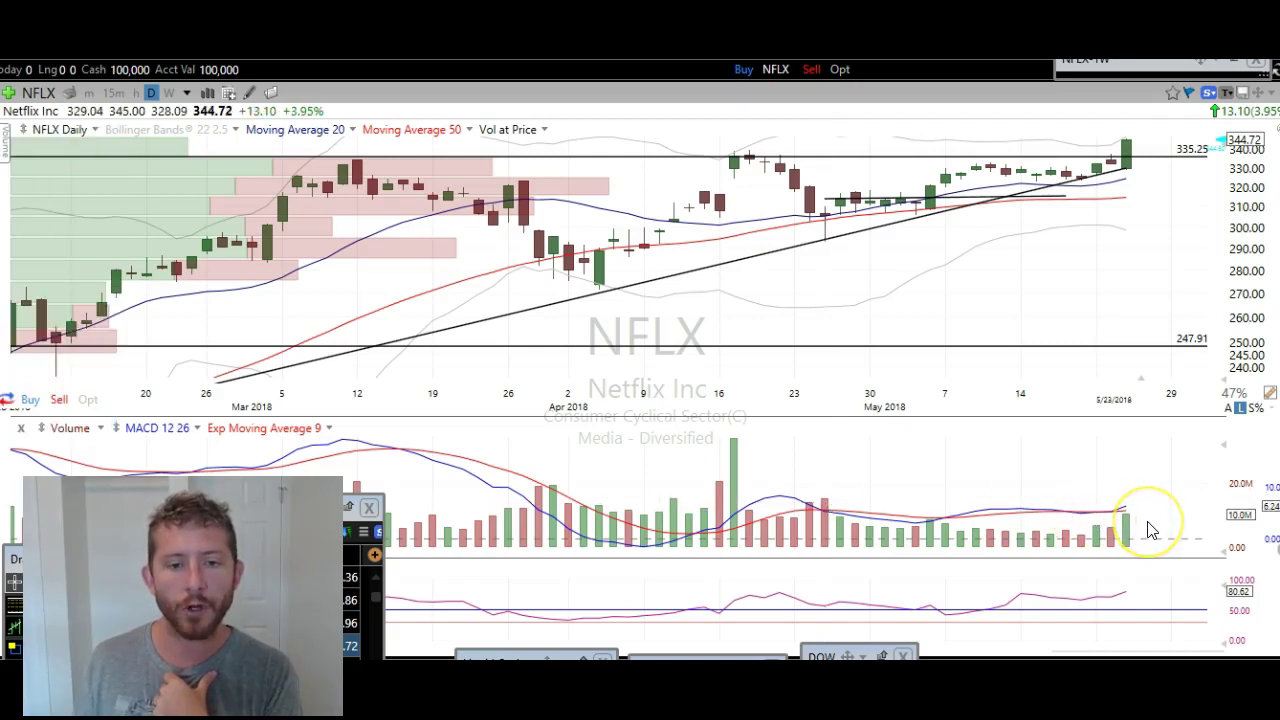
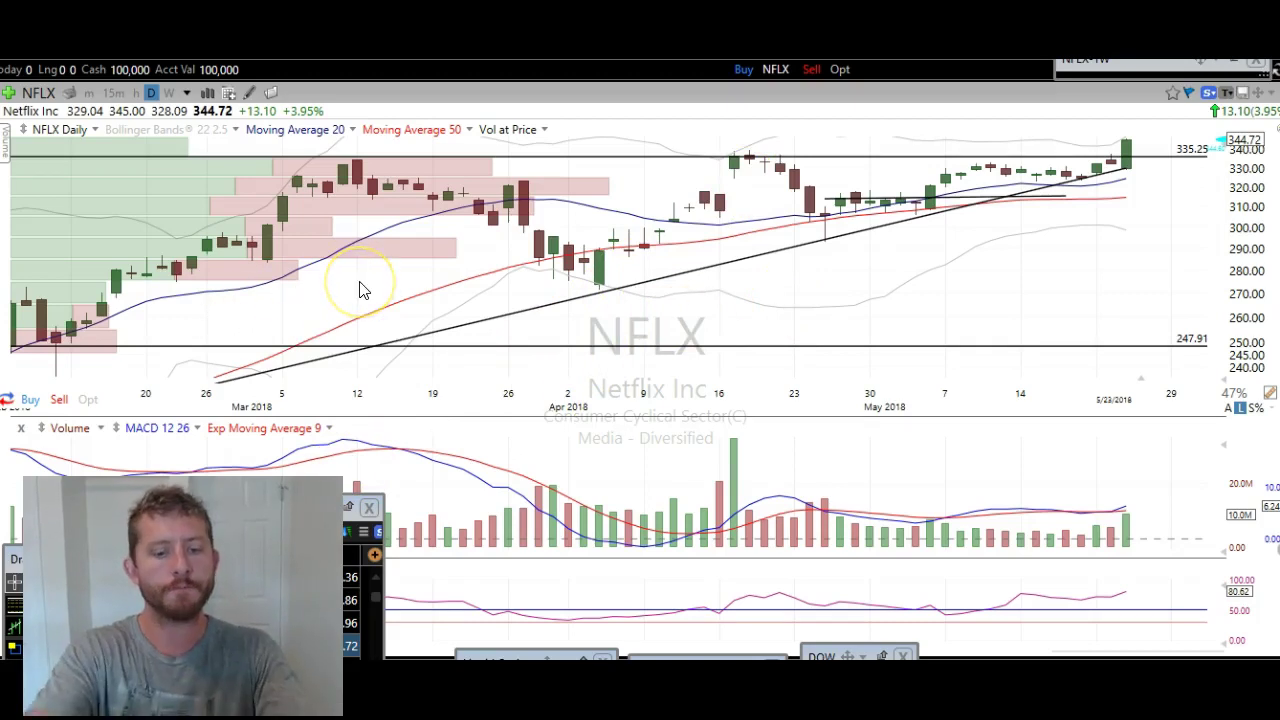
Load the GOOGL daily chart and examine its long-term trend line and horizontal levels back to late 2016.
type("googl")
key("Return")
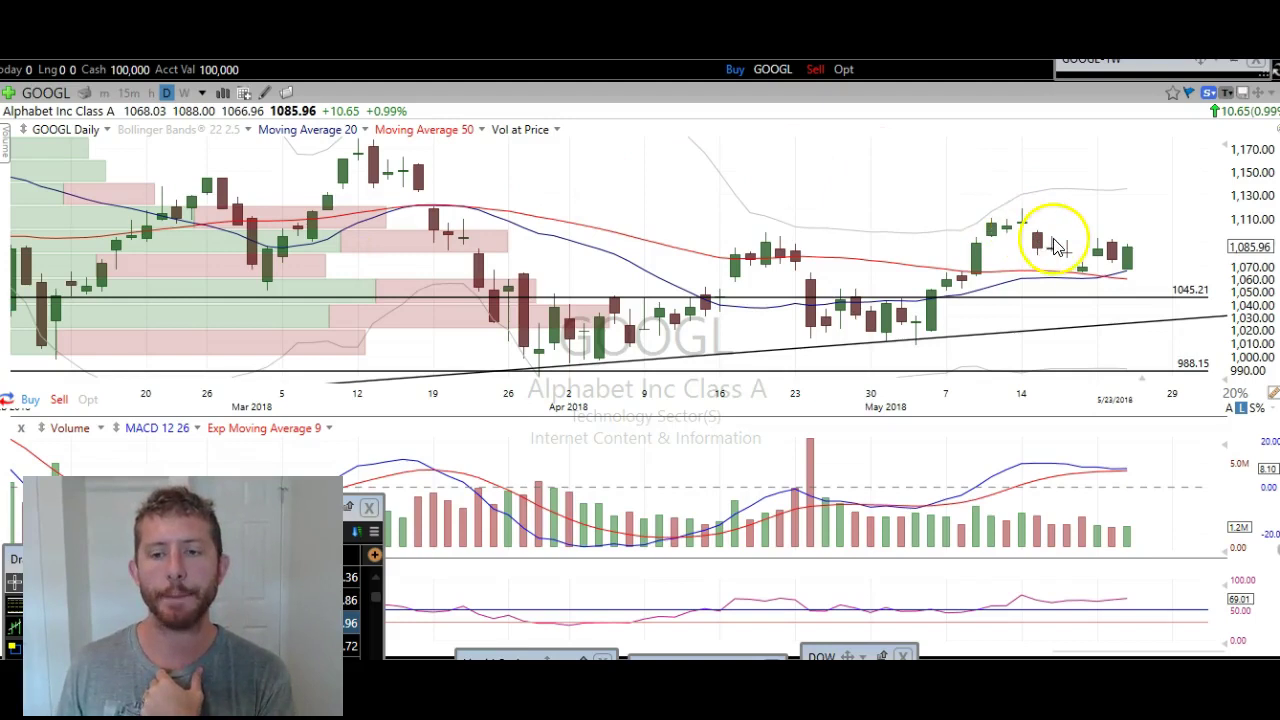
scroll(1058, 245, "down", 2)
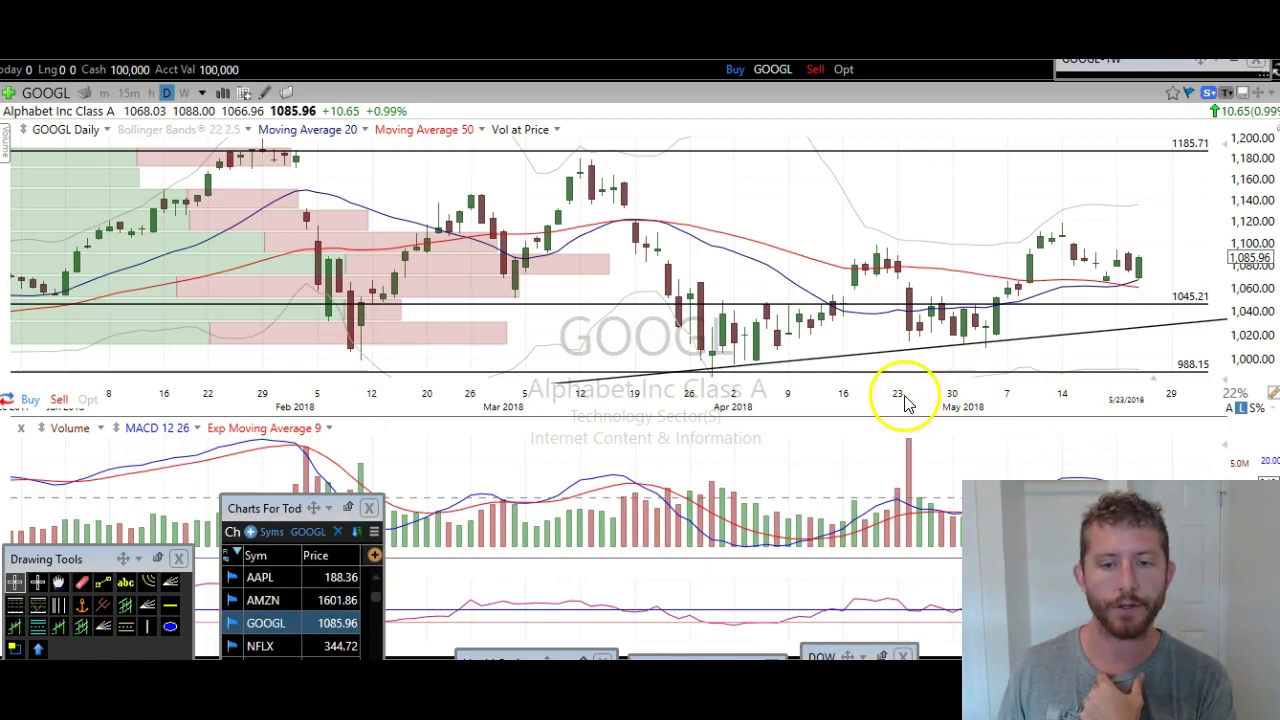
scroll(905, 400, "down", 5)
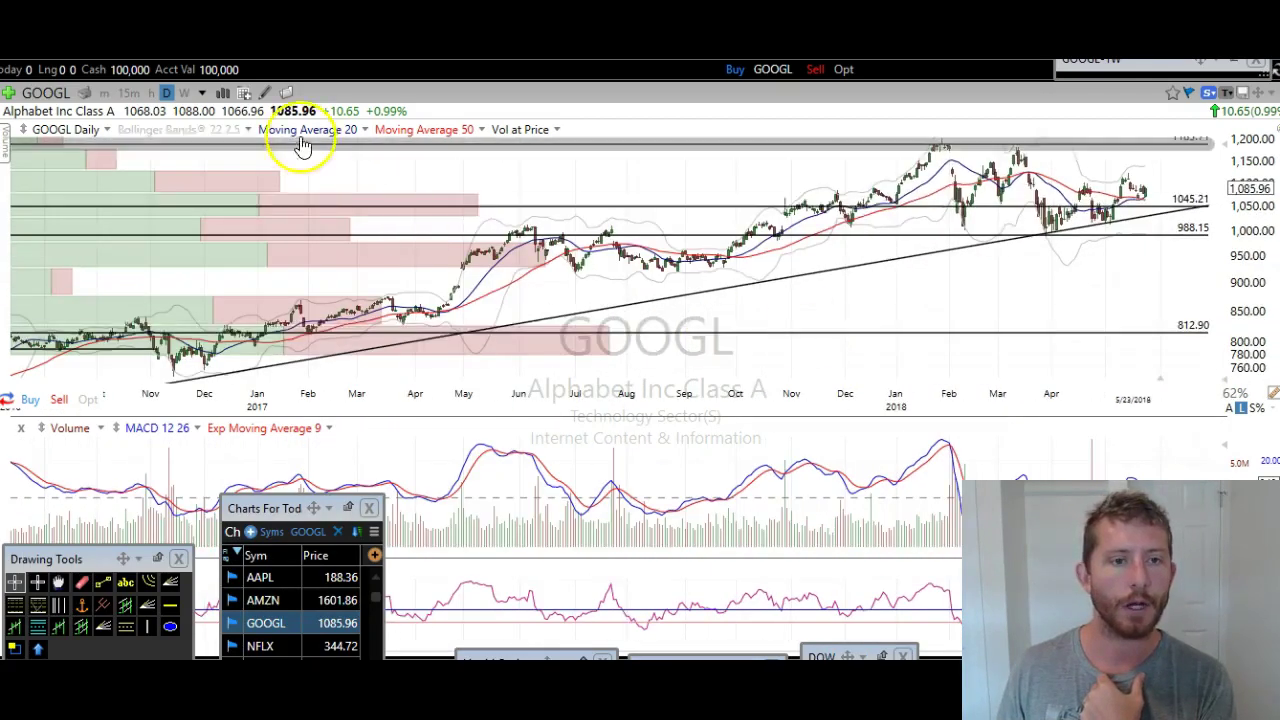
Switch the GOOGL chart to weekly and examine its long-term rising trend line from the 2009 lows through 2018.
left_click(184, 92)
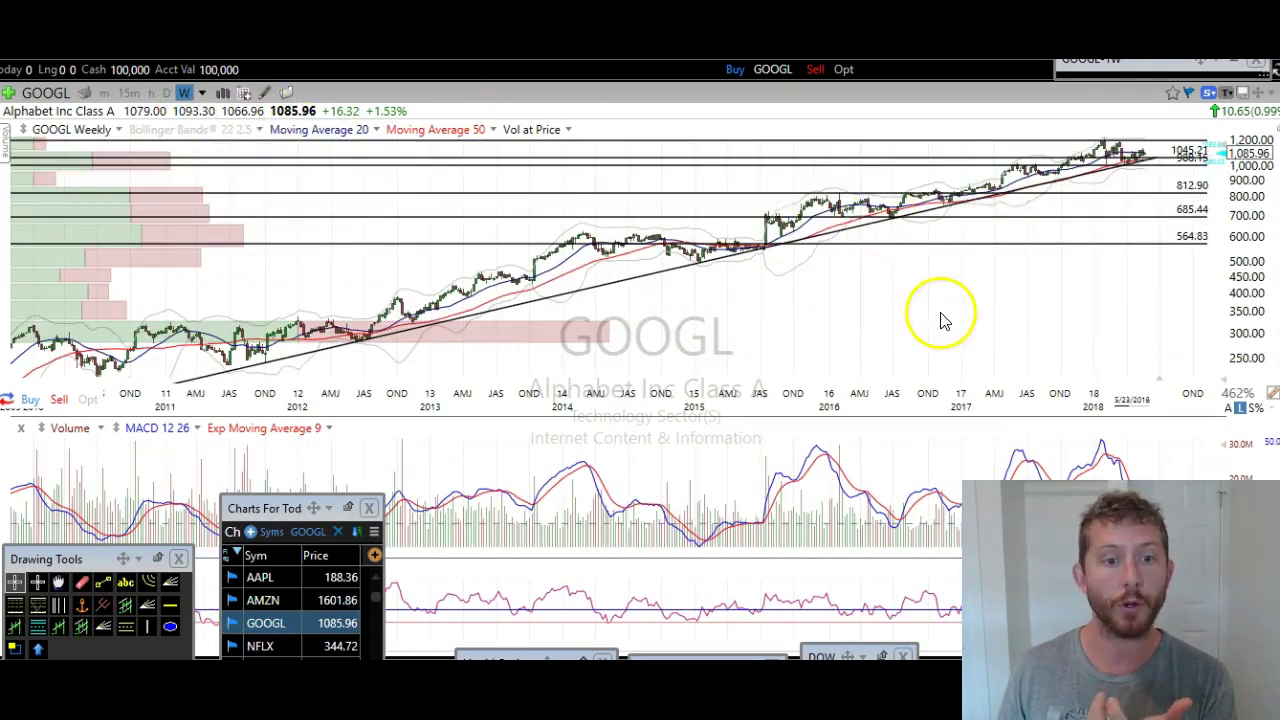
scroll(943, 320, "down", 2)
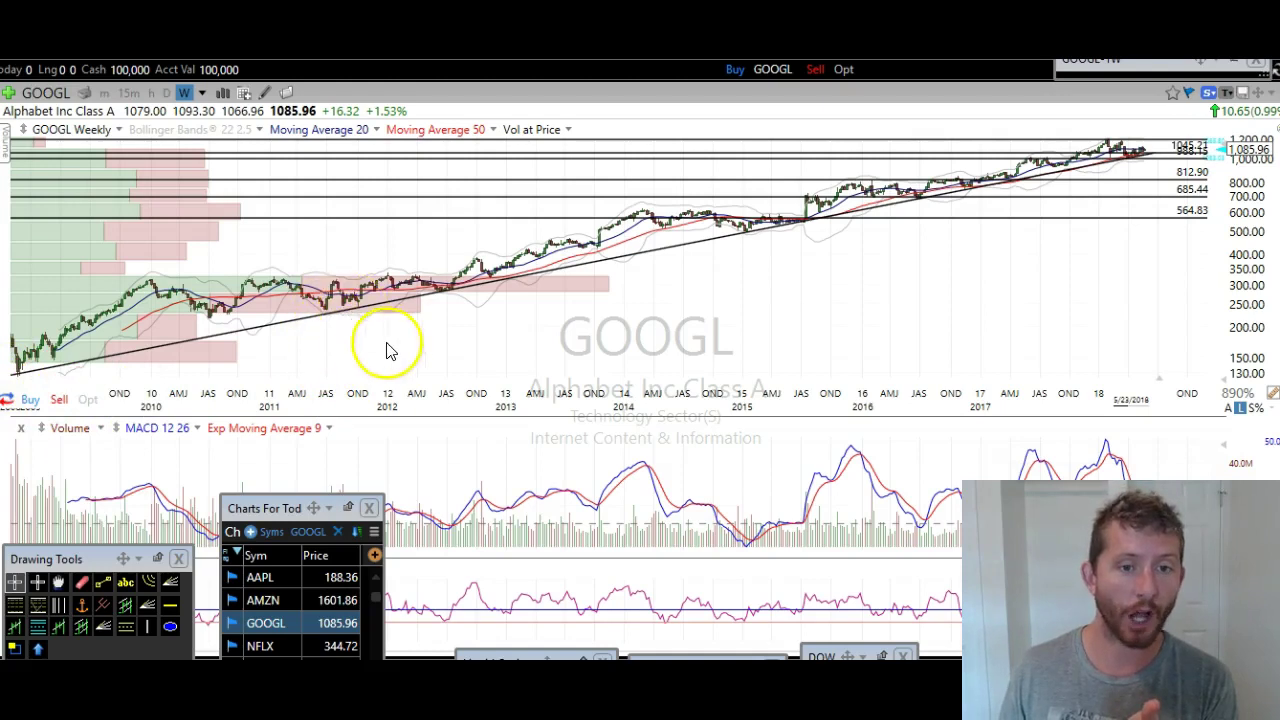
scroll(640, 323, "up", 3)
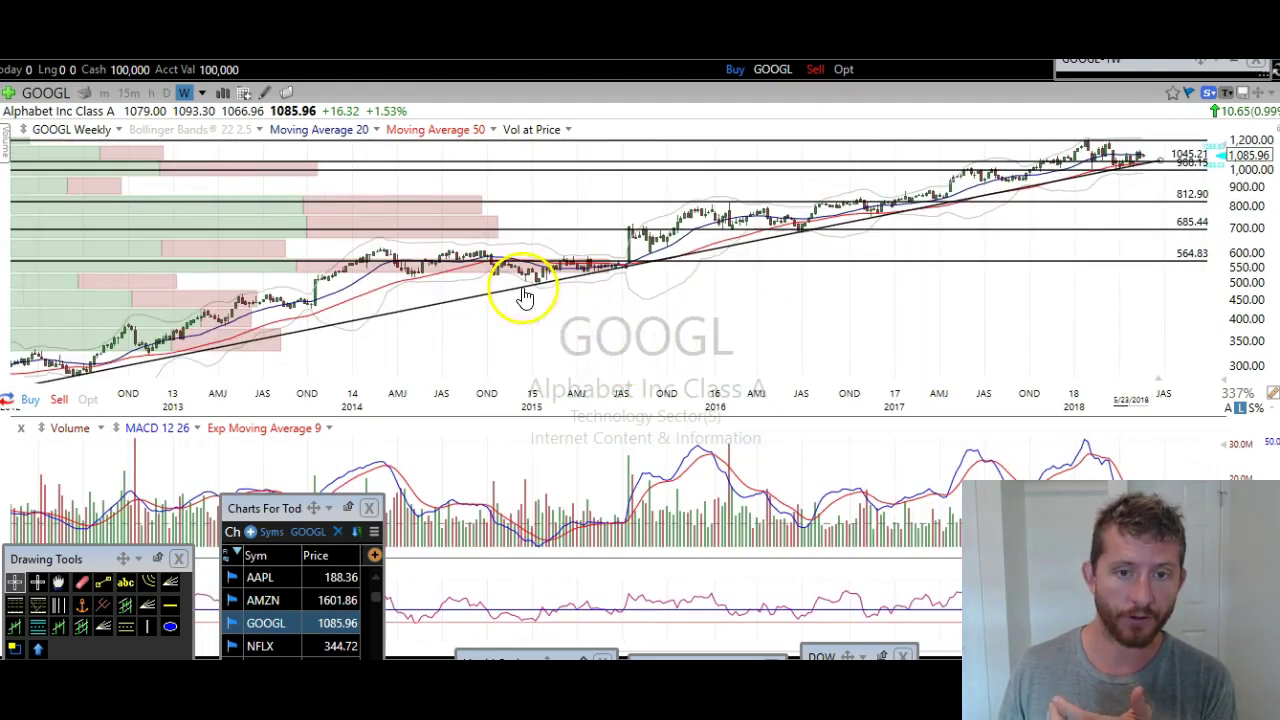
scroll(693, 335, "up", 3)
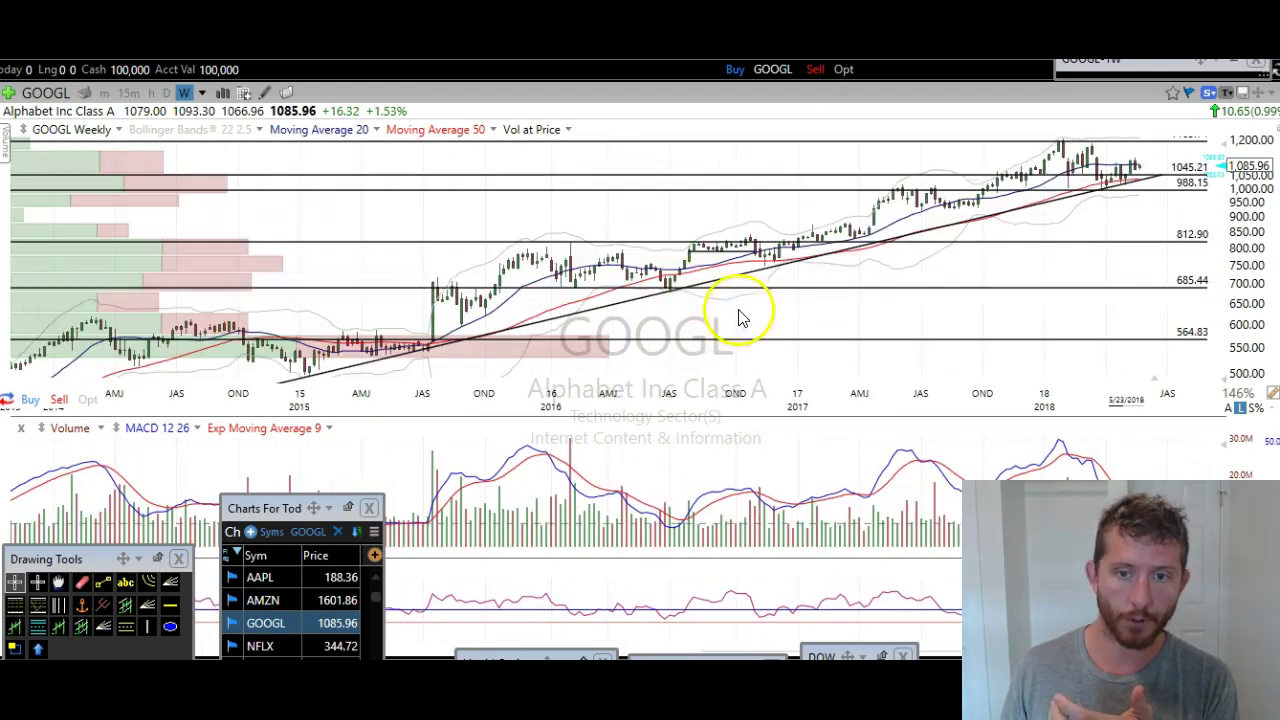
scroll(994, 269, "up", 4)
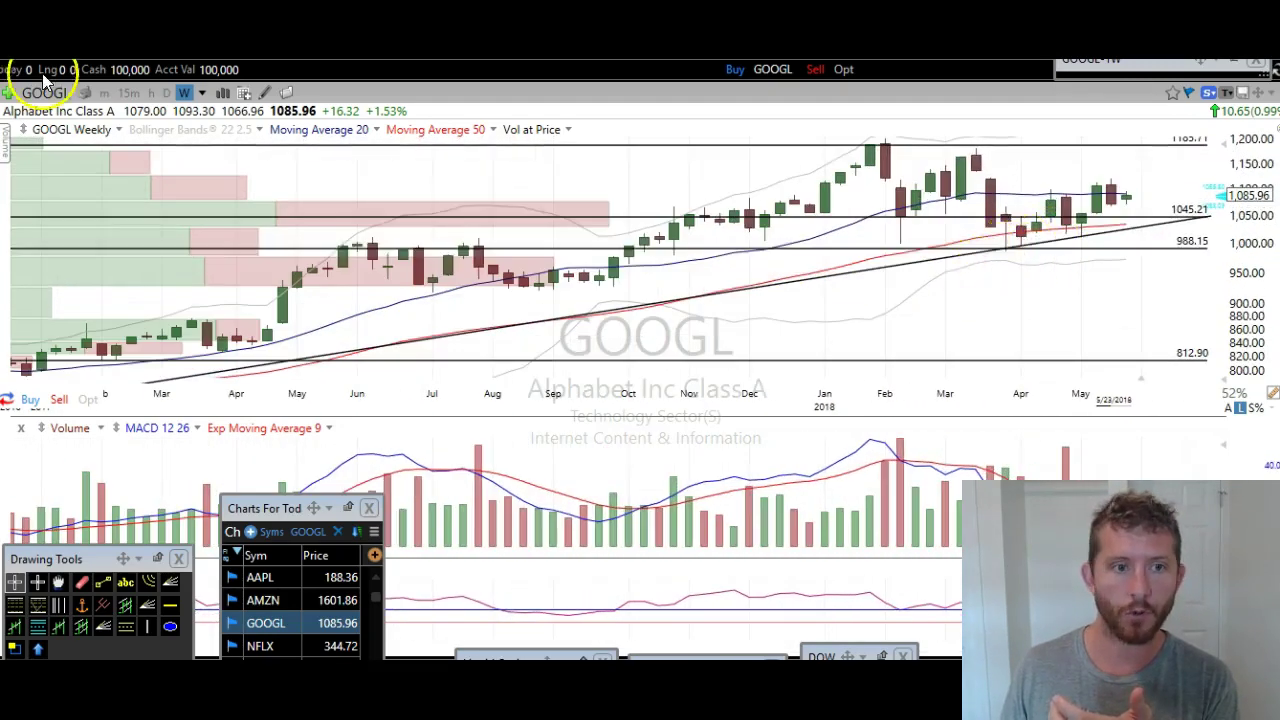
Return GOOGL to the daily chart and examine the April–May 2018 candles against the rising trend line, 1045.21 level and moving averages.
left_click(166, 92)
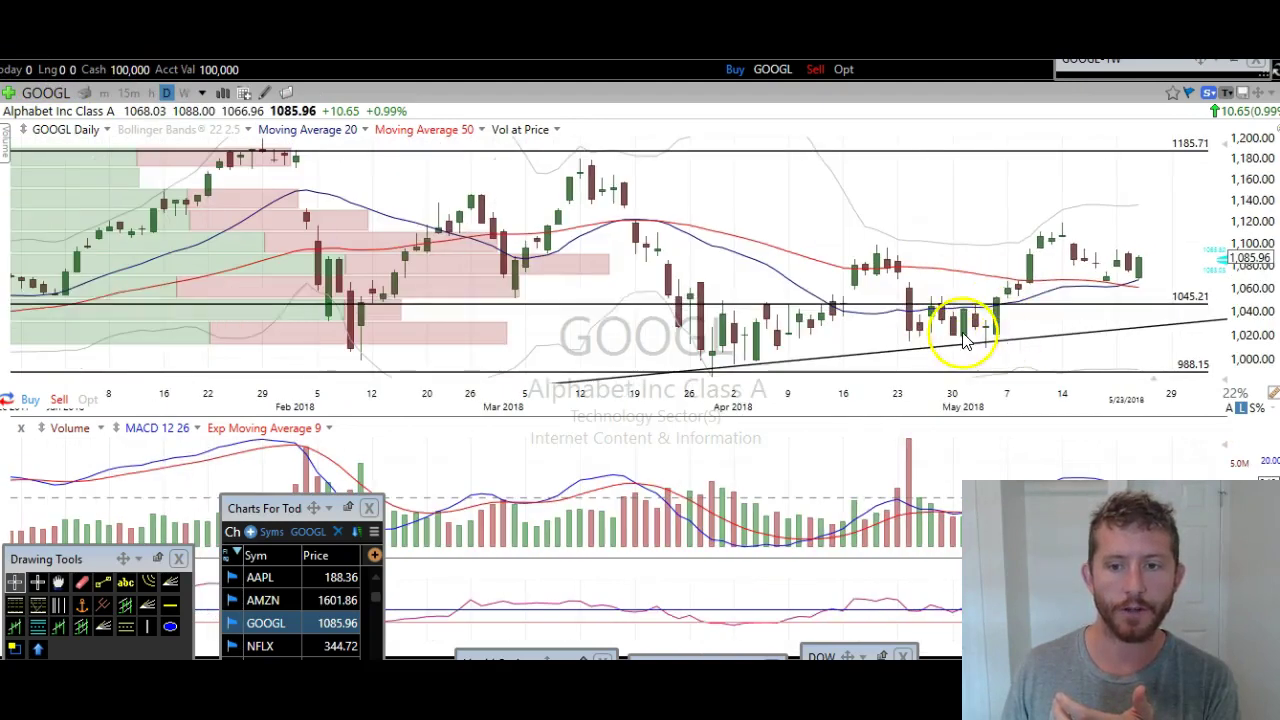
mouse_move(973, 347)
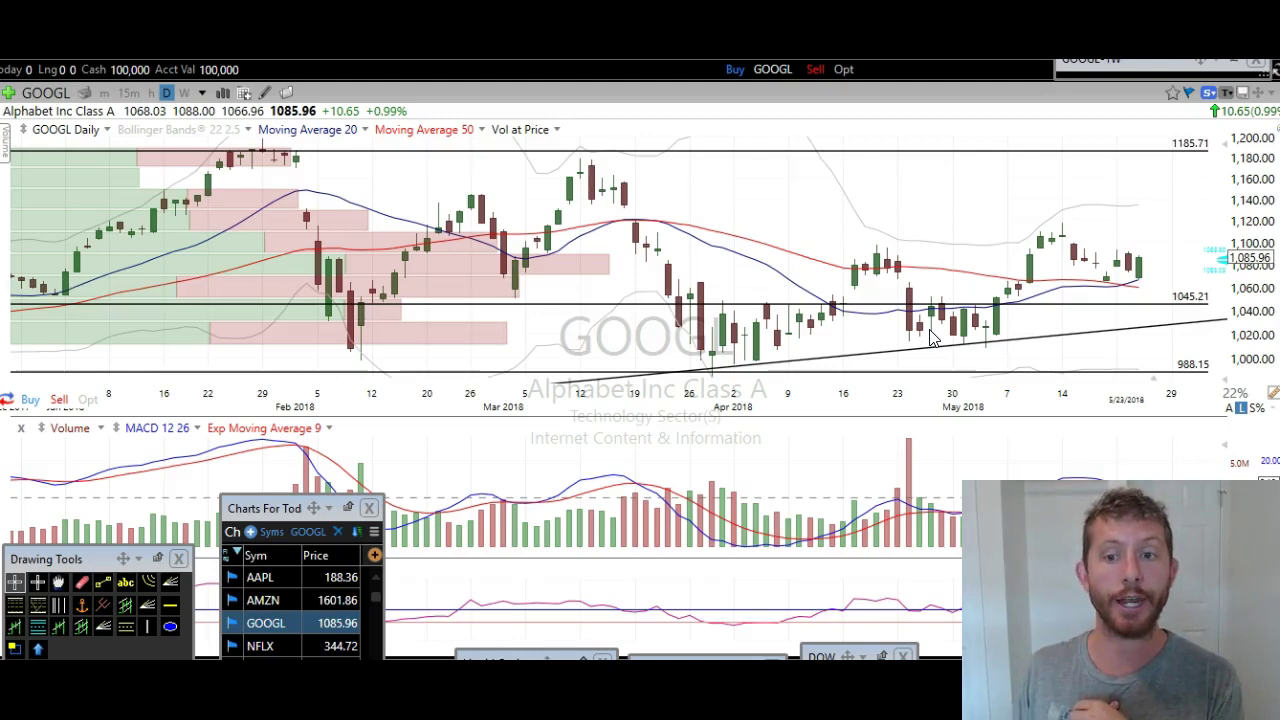
left_click(965, 340)
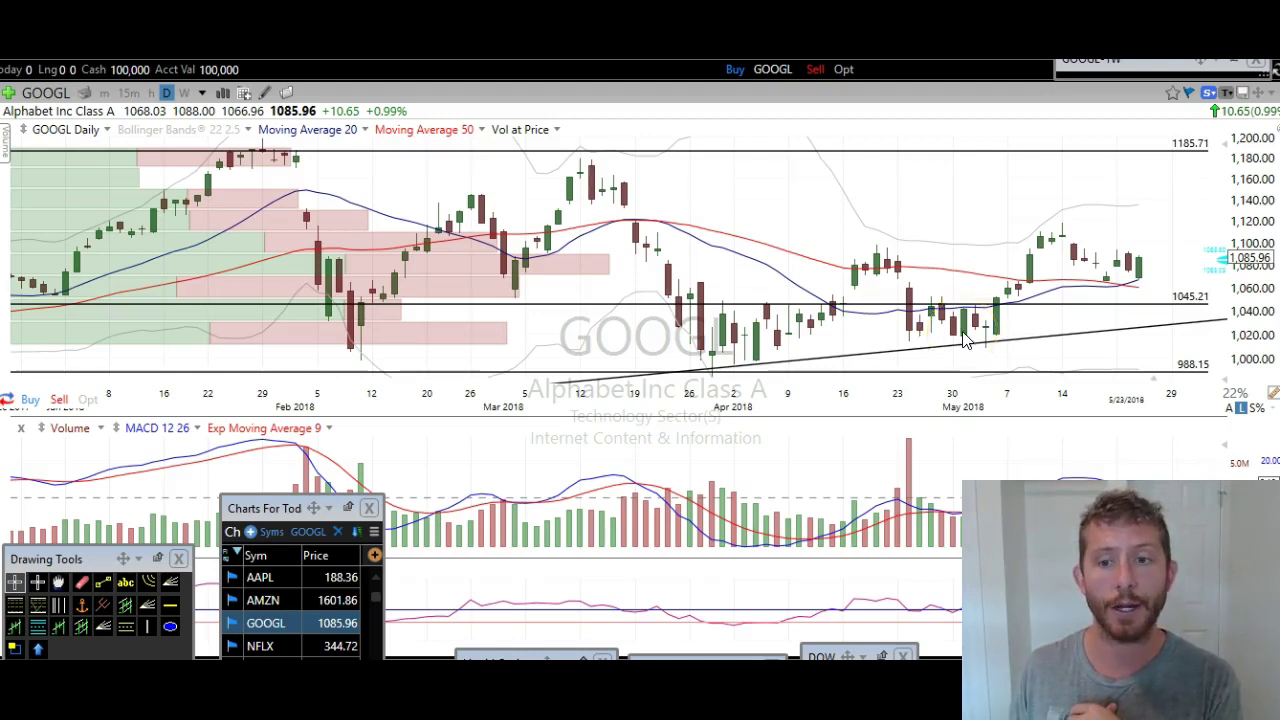
mouse_move(890, 355)
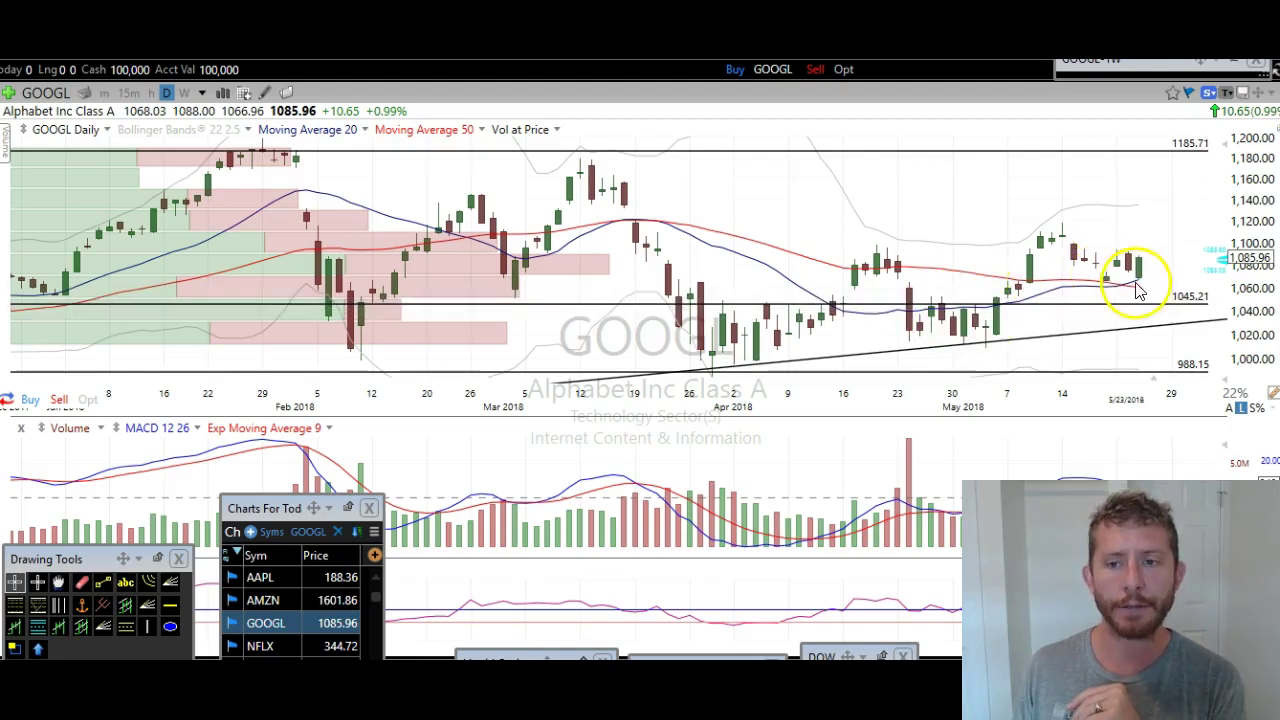
scroll(1140, 291, "up", 1)
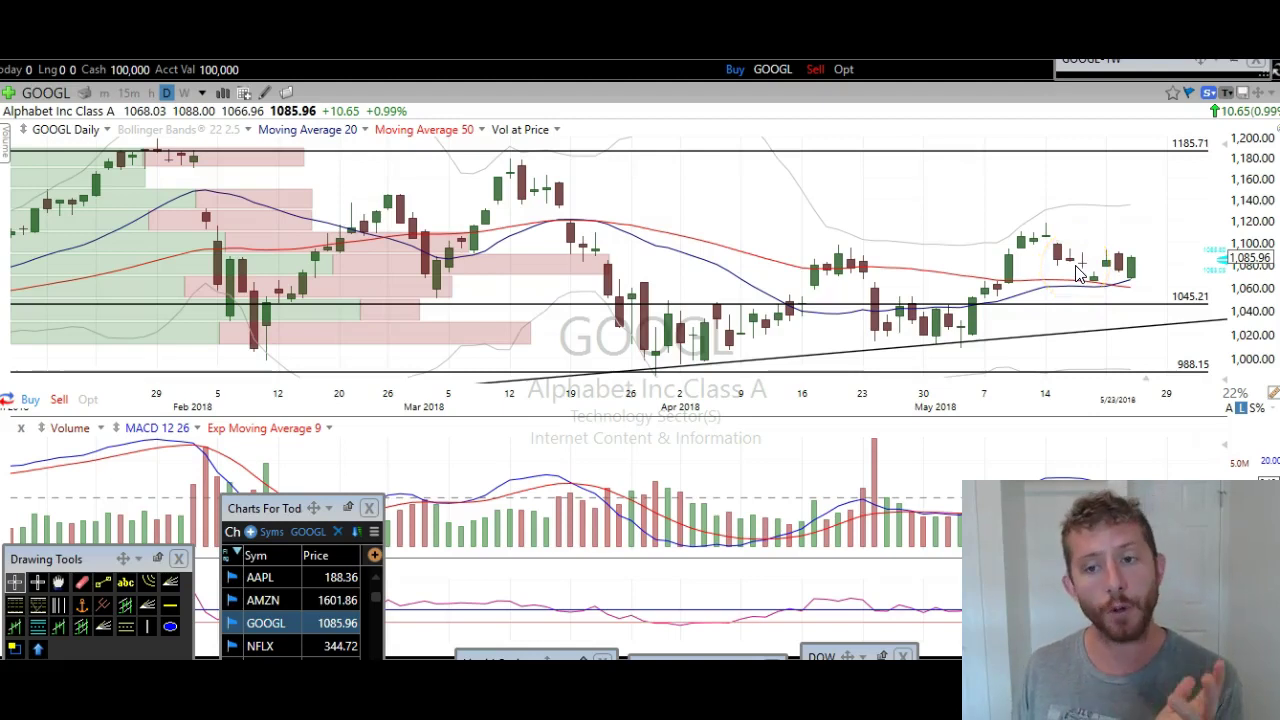
scroll(1078, 274, "up", 2)
scroll(1078, 274, "up", 1)
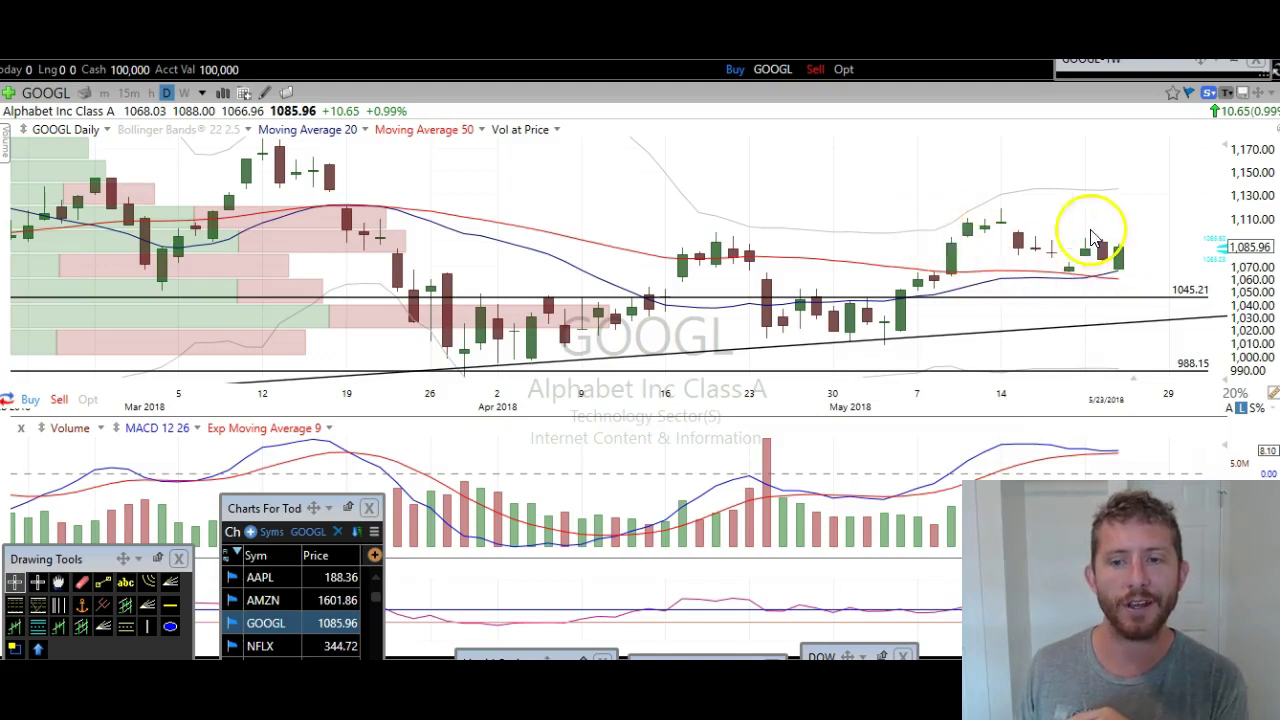
Draw two roughly parallel descending trend lines above and below GOOGL's candles from about May 10 to just past May 23, 2018.
left_click(105, 582)
left_click_drag(968, 217, 1152, 244)
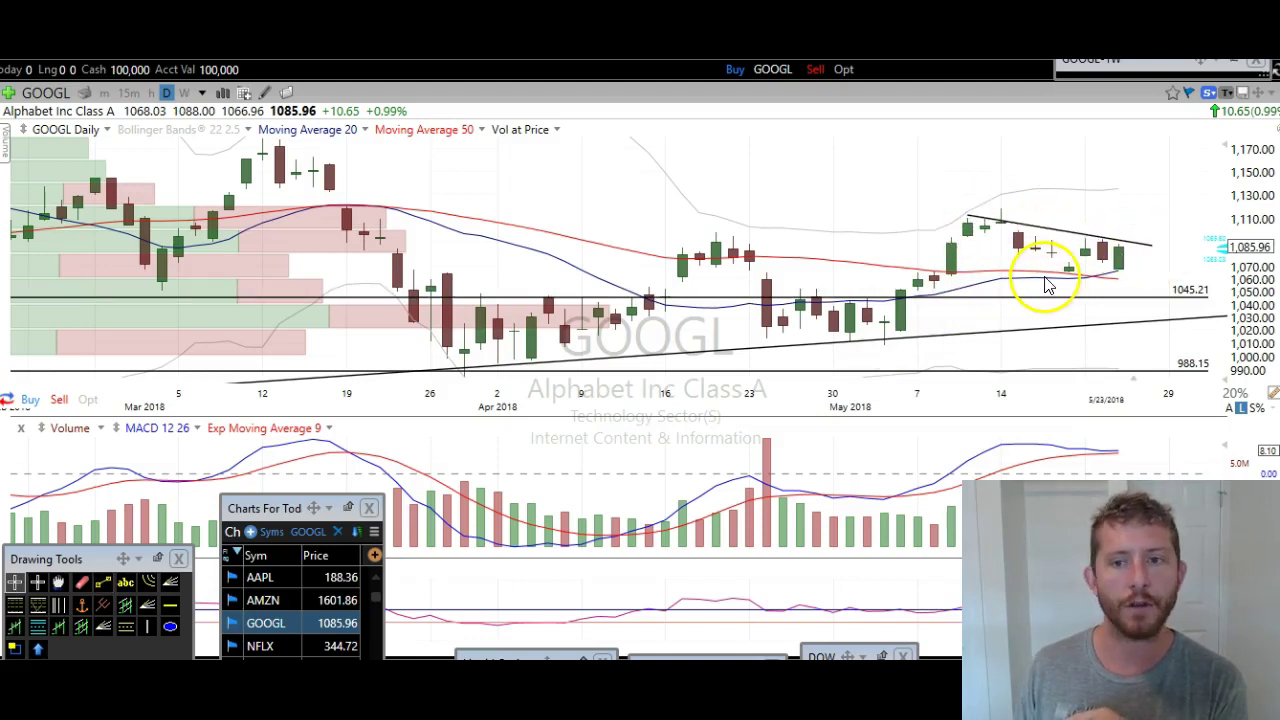
left_click(103, 586)
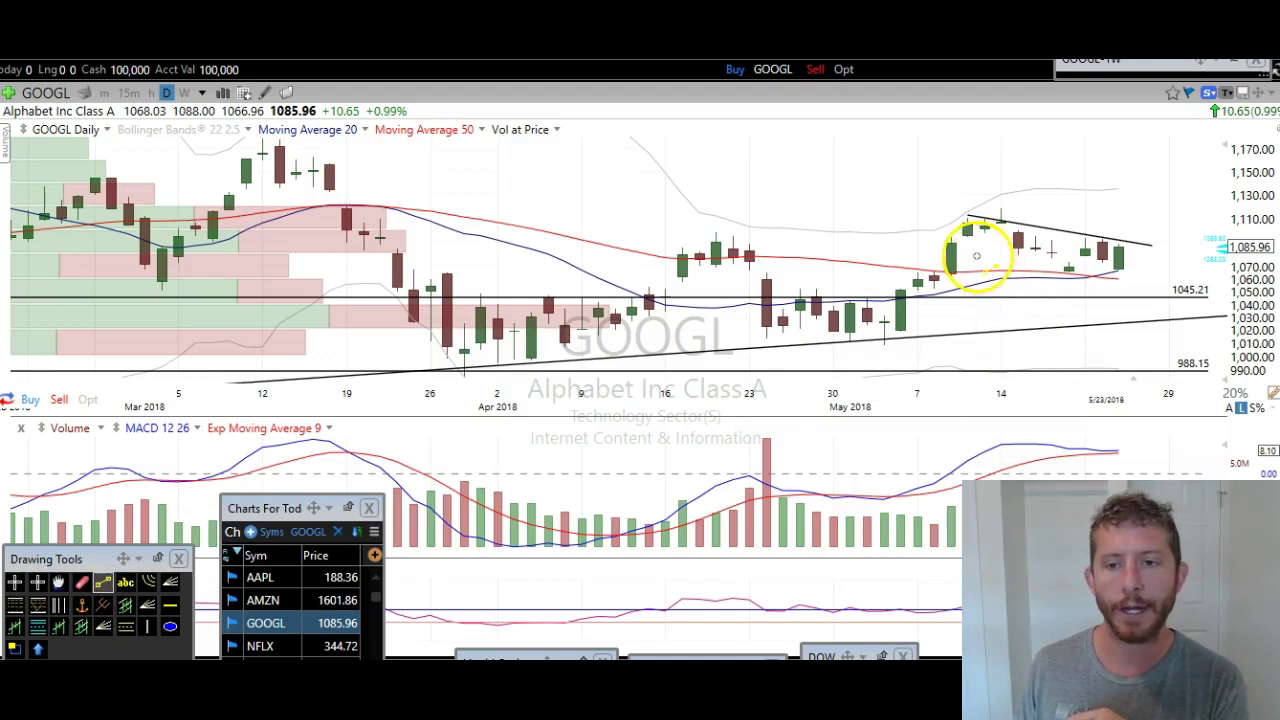
left_click_drag(971, 256, 1151, 282)
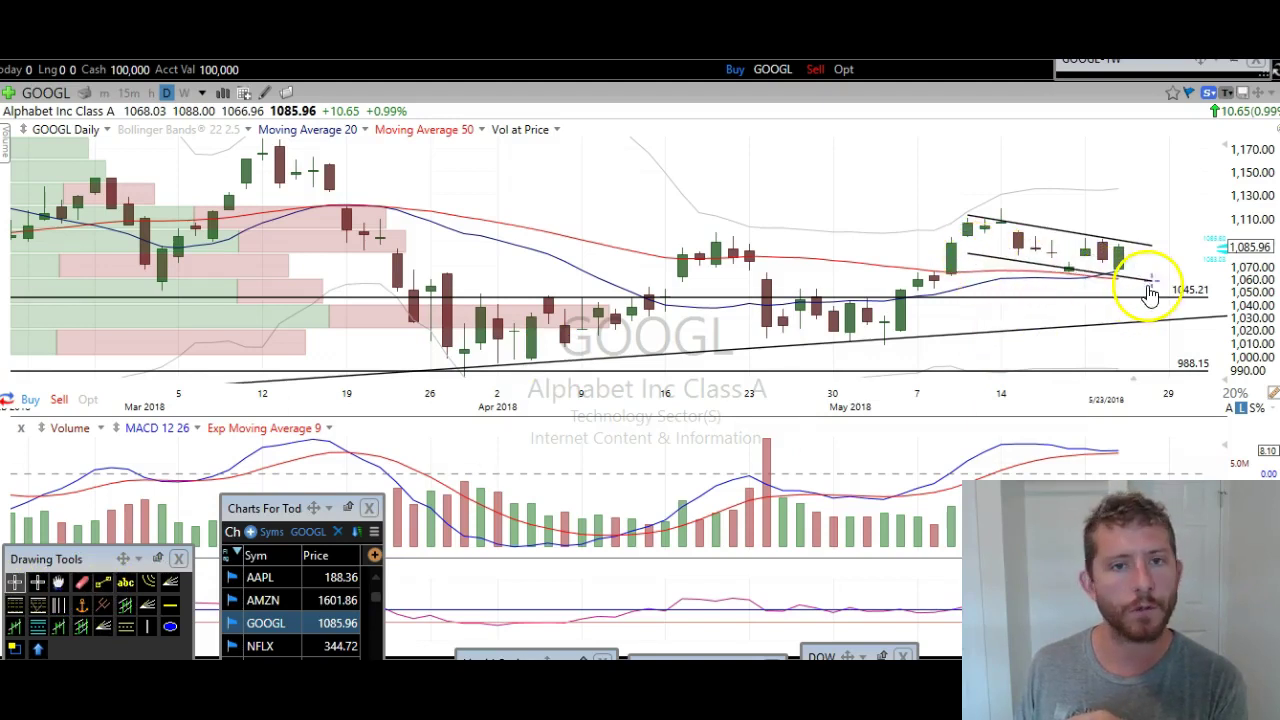
left_click(1015, 285)
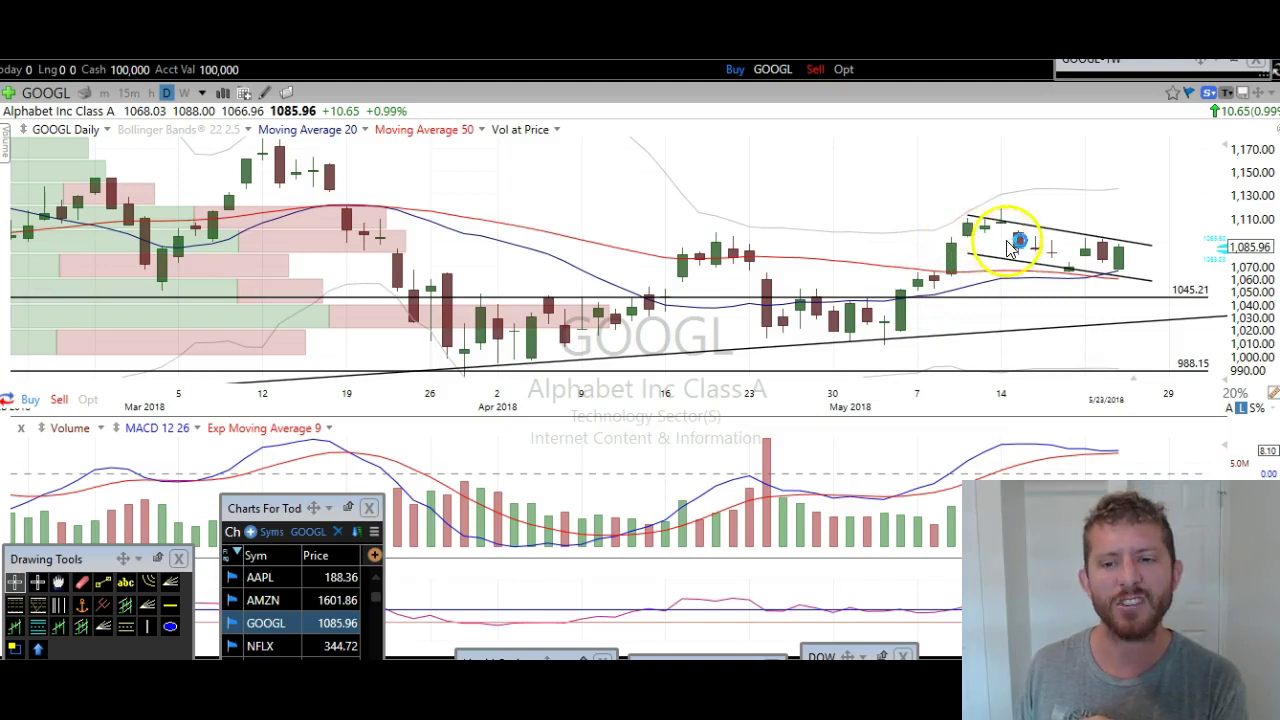
left_click(1060, 245)
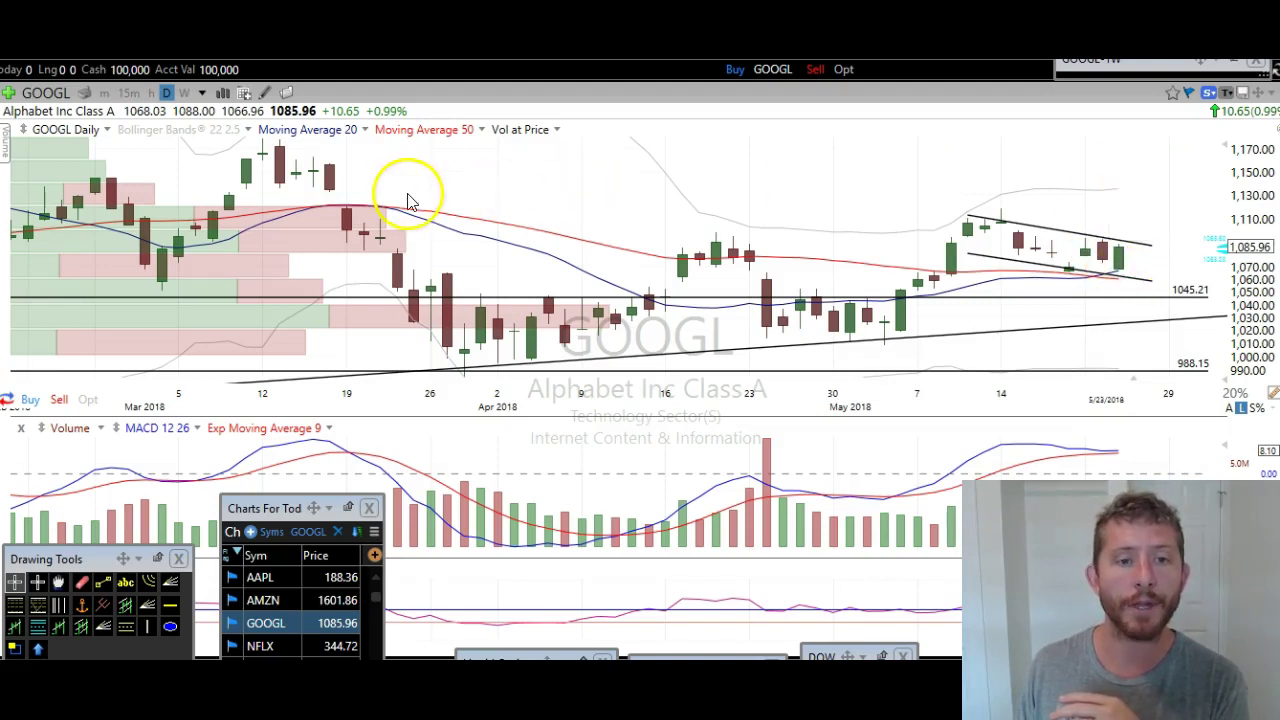
Inspect the price data of GOOGL's 3/16/18 candle above the gap down in mid-March.
left_click(365, 190)
left_click(366, 188)
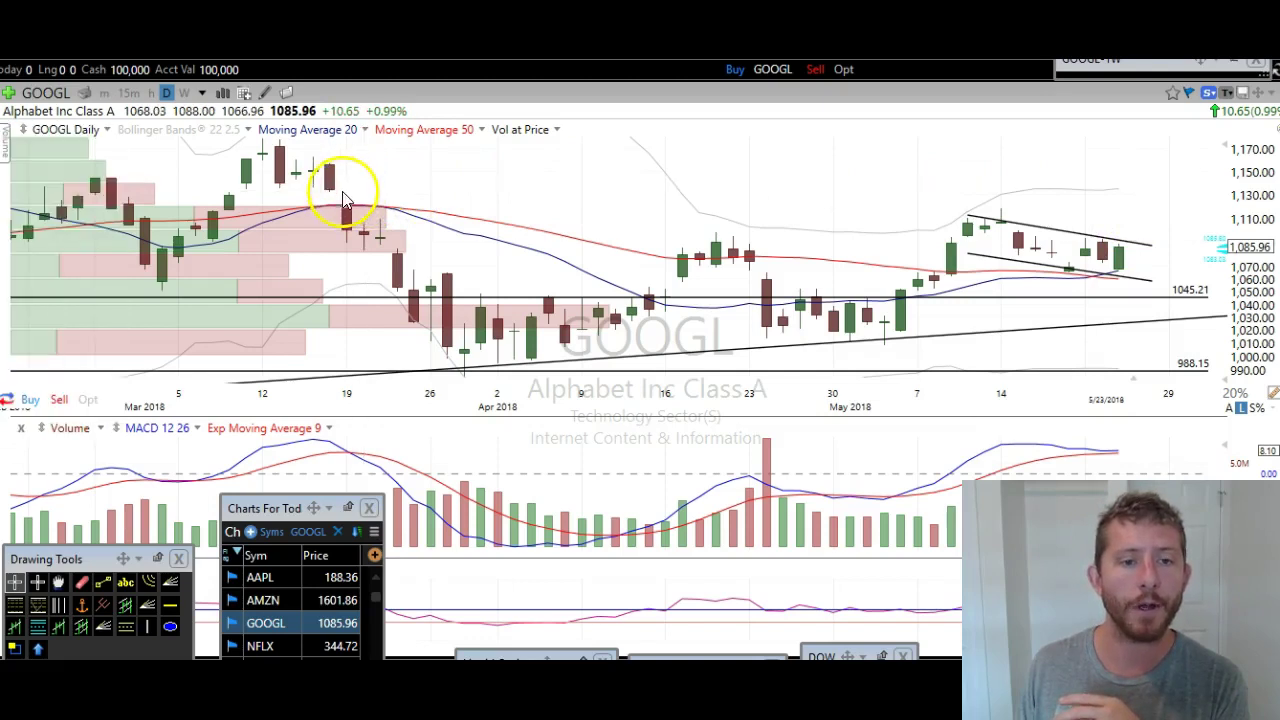
left_click(330, 188)
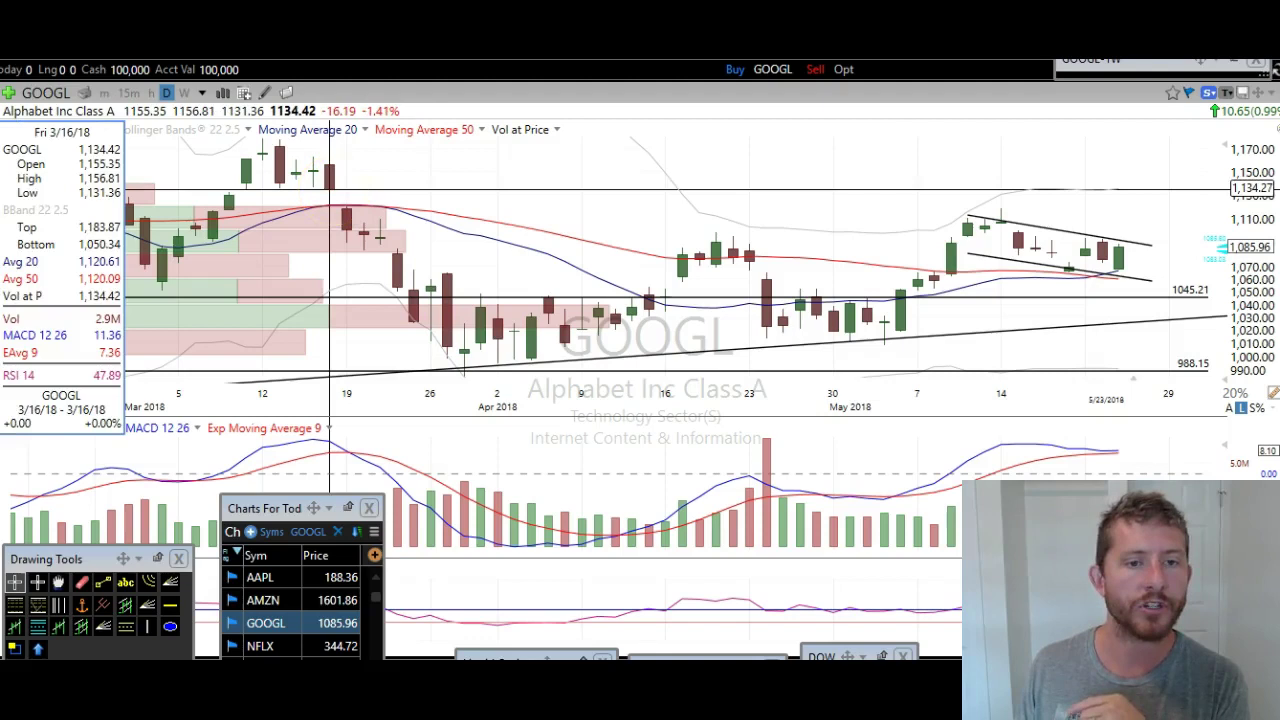
left_click(332, 192)
left_click(330, 190)
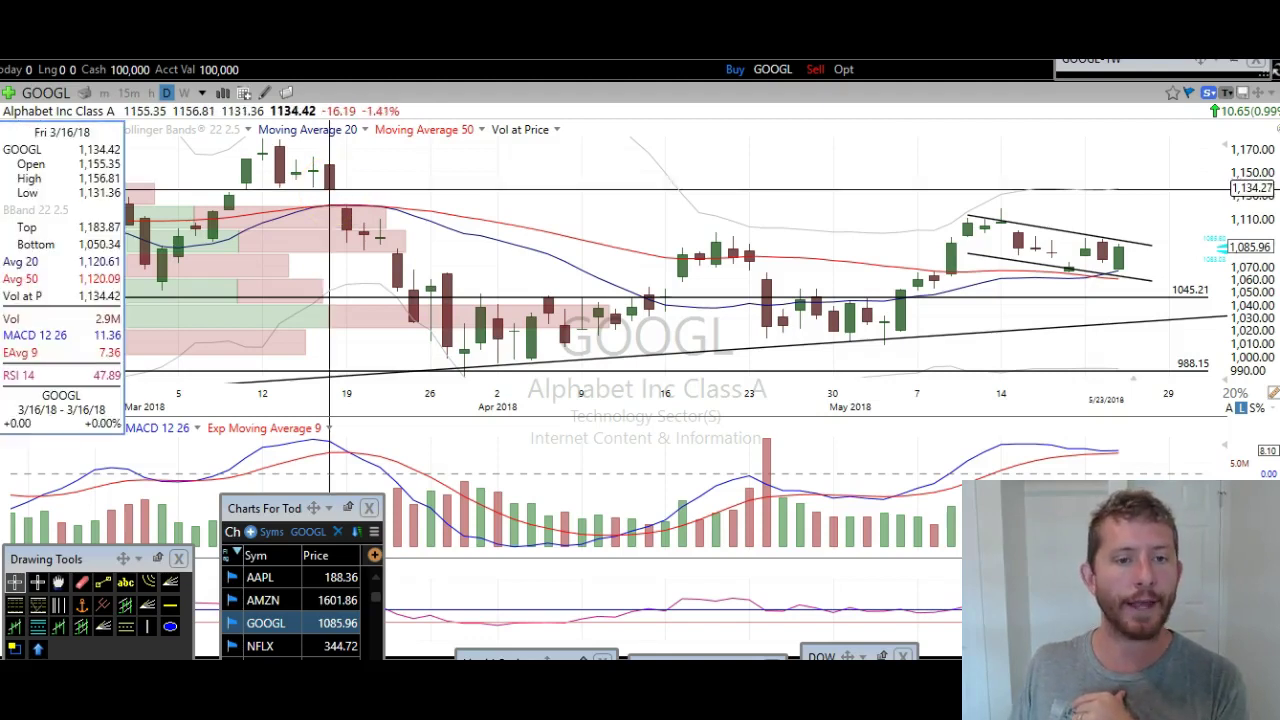
left_click(333, 196)
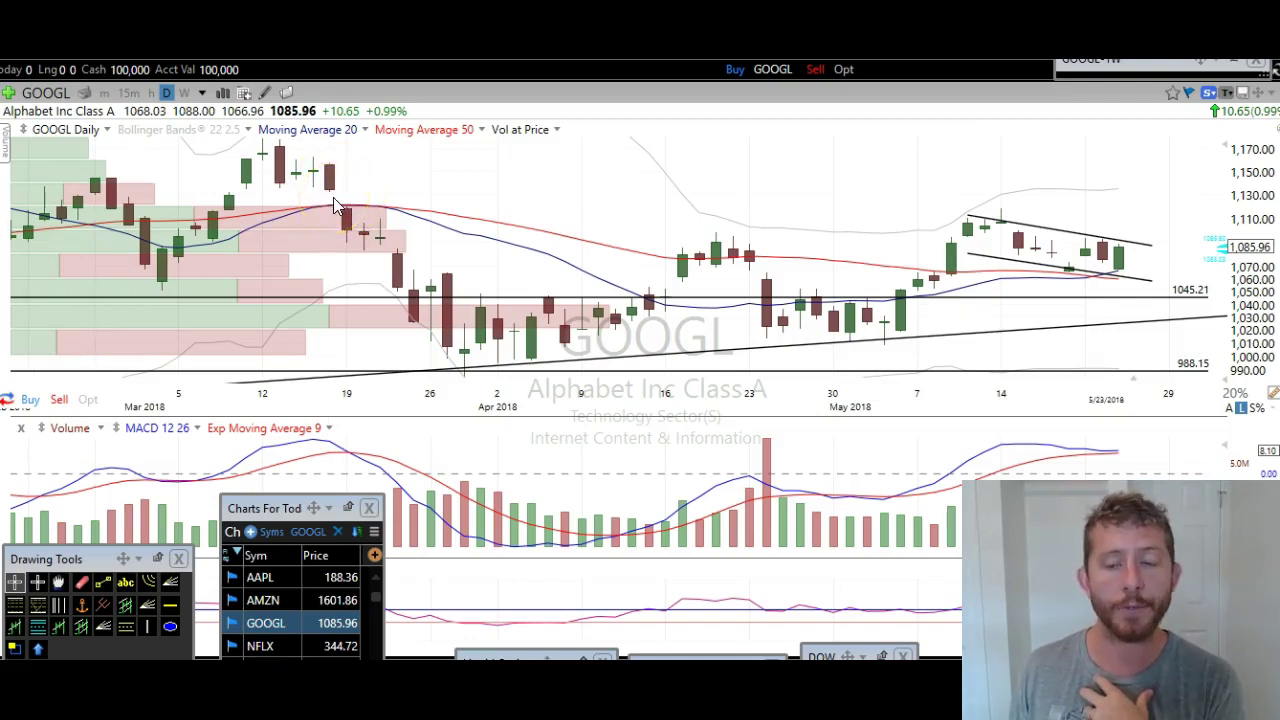
scroll(449, 183, "down", 3)
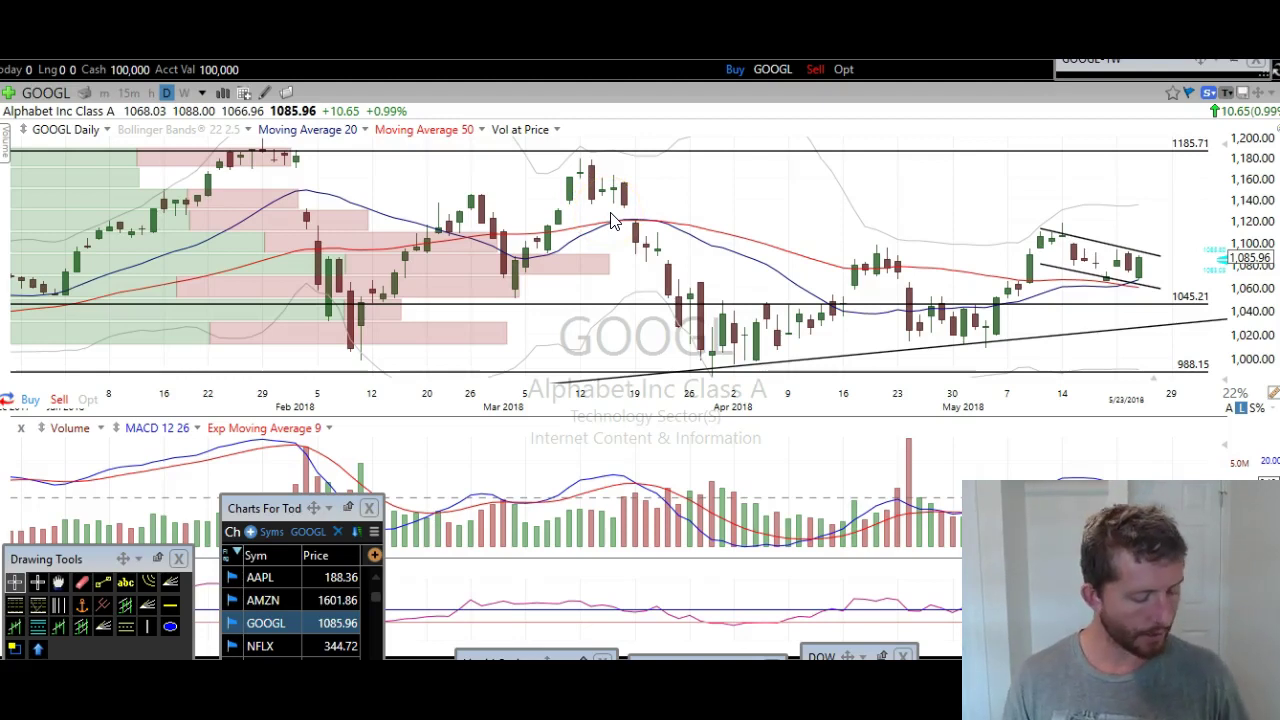
Load the AMZN daily chart and extend the descending trend line from mid-March to just past 5/23/18.
type("AMZN")
key("Return")
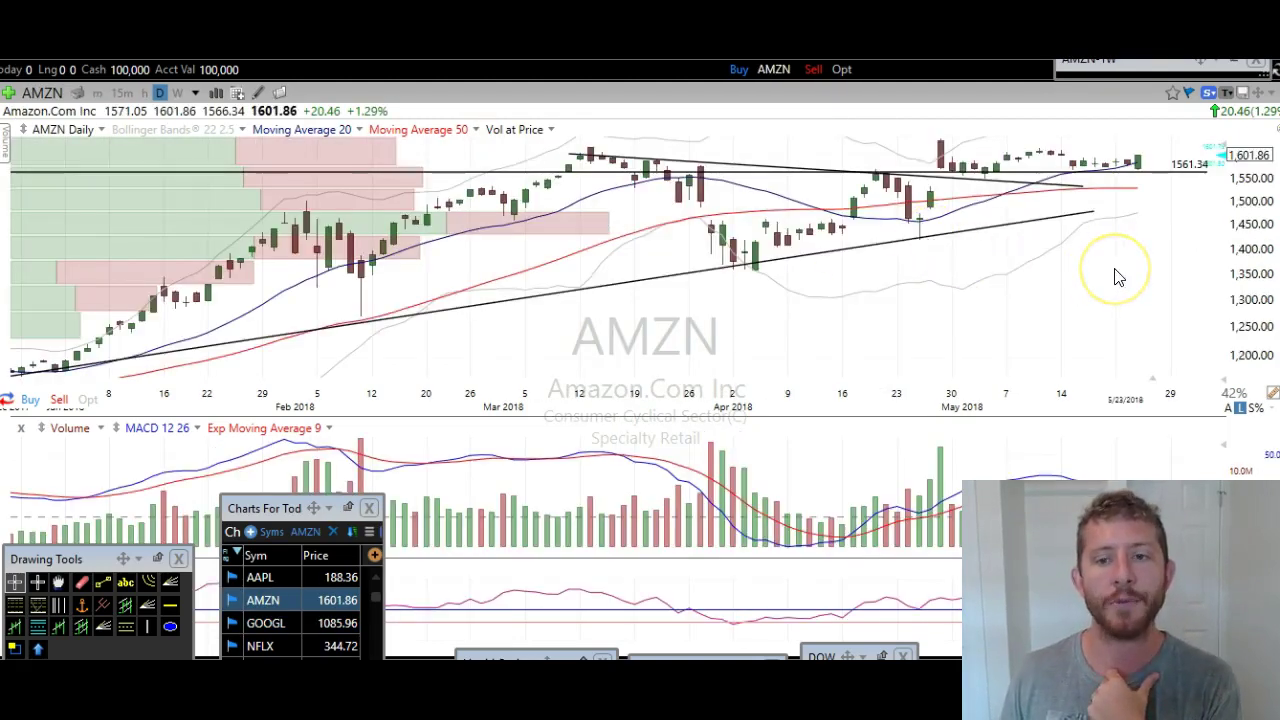
scroll(1118, 277, "up", 2)
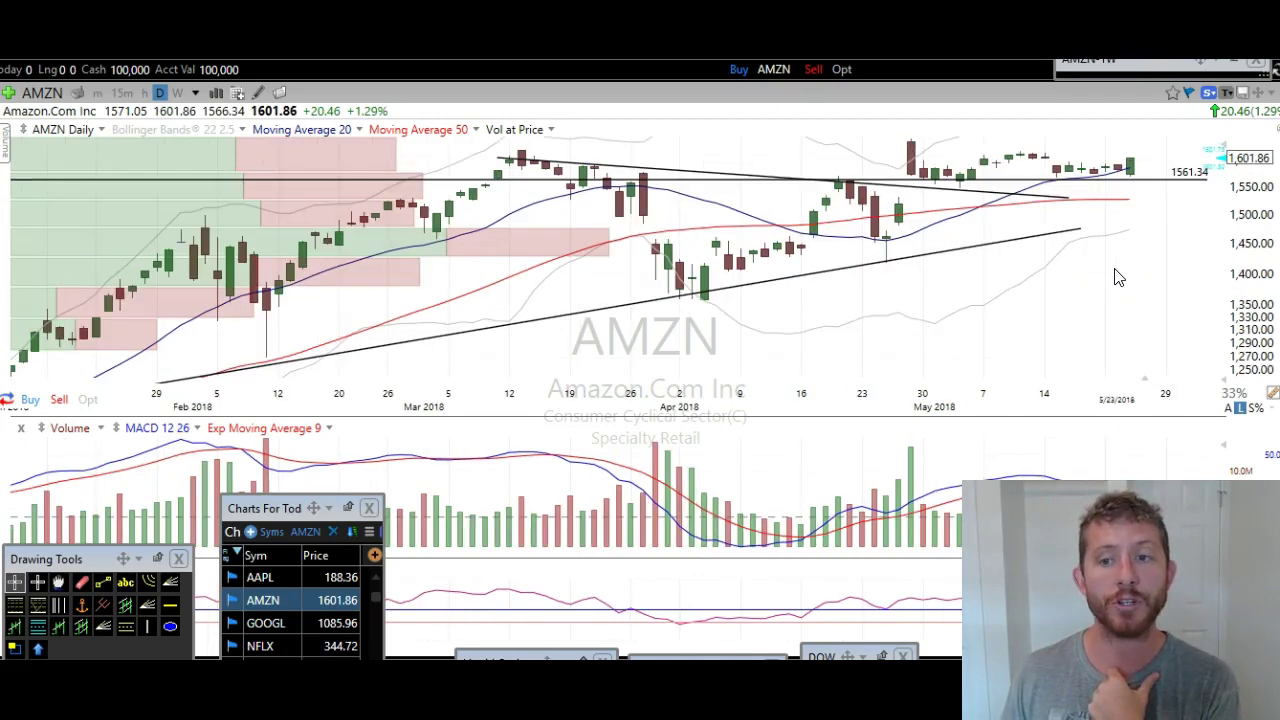
scroll(1118, 277, "up", 2)
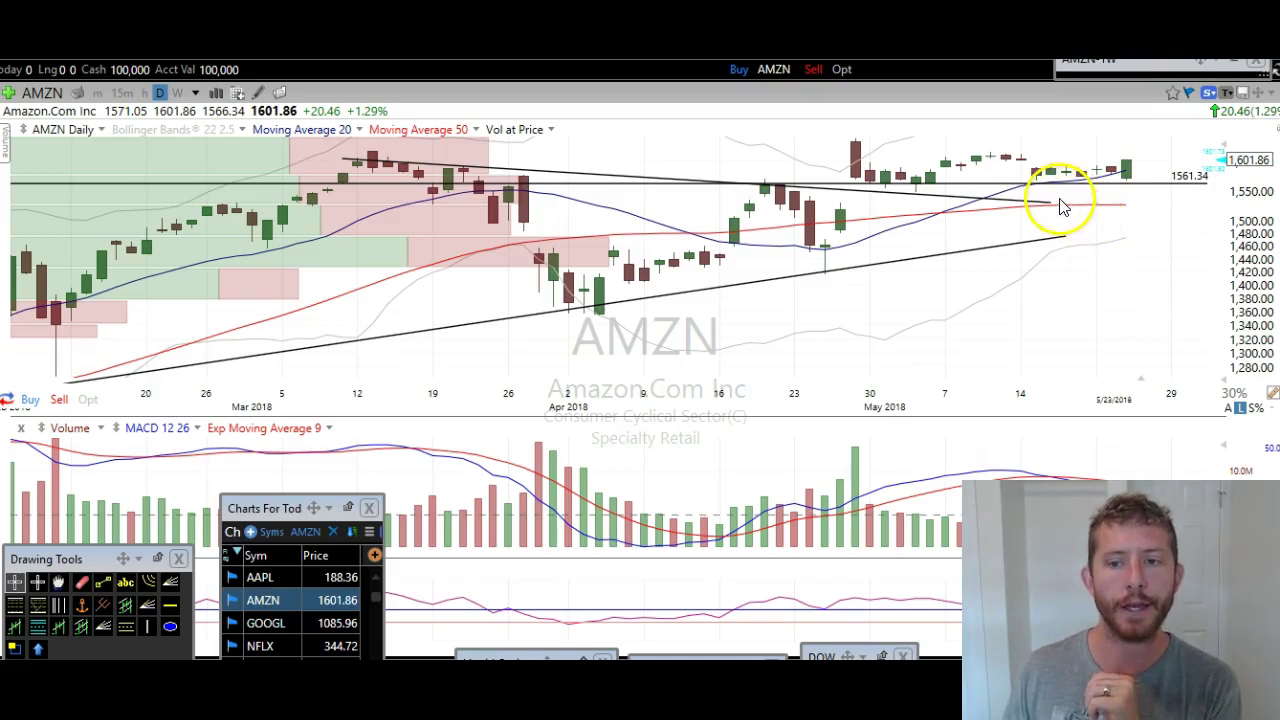
left_click_drag(1051, 204, 1155, 207)
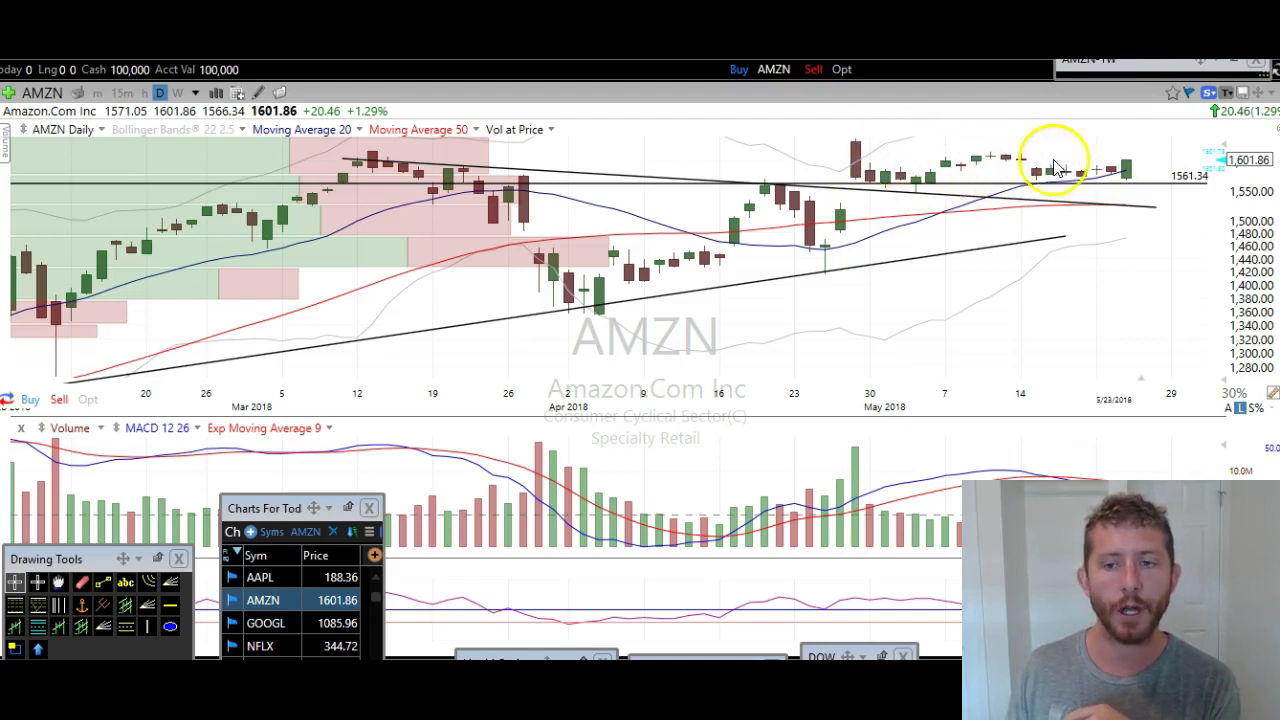
Examine AMZN's recent candles against the 1561.34 level, the 20-day moving average and the extended descending trend line.
scroll(1100, 175, "up", 3)
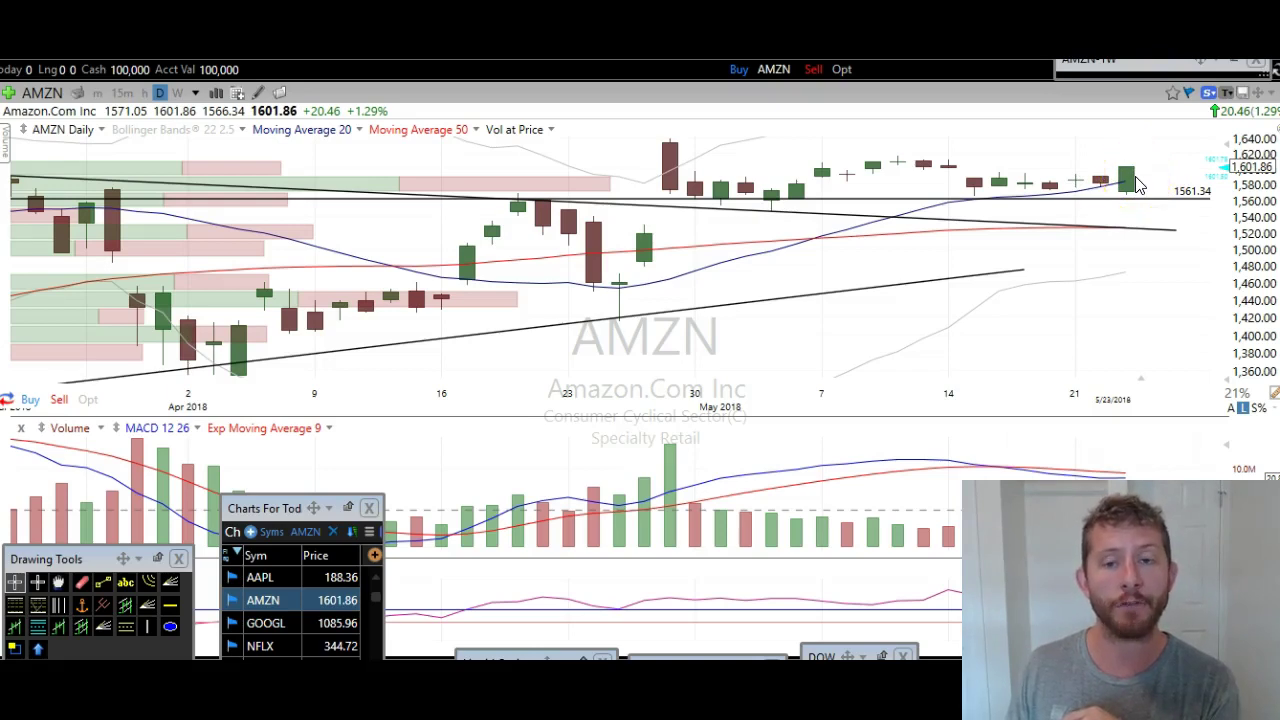
scroll(1134, 182, "down", 1)
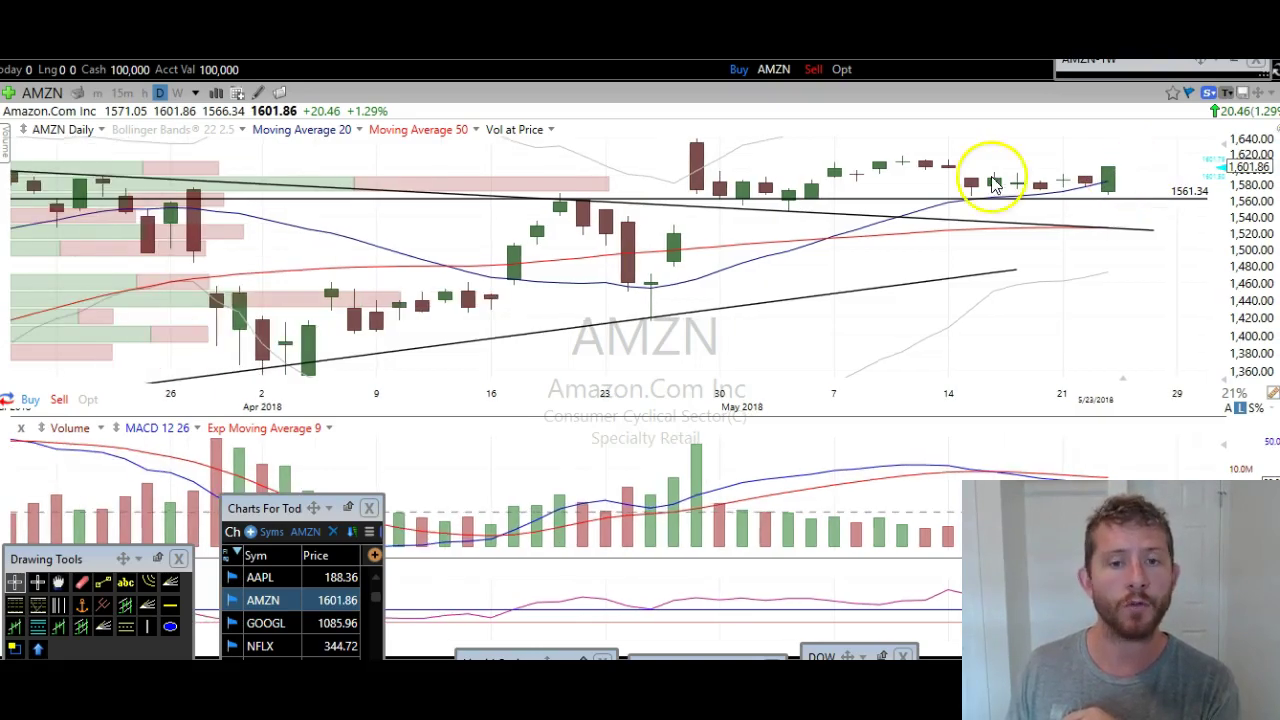
scroll(985, 172, "down", 3)
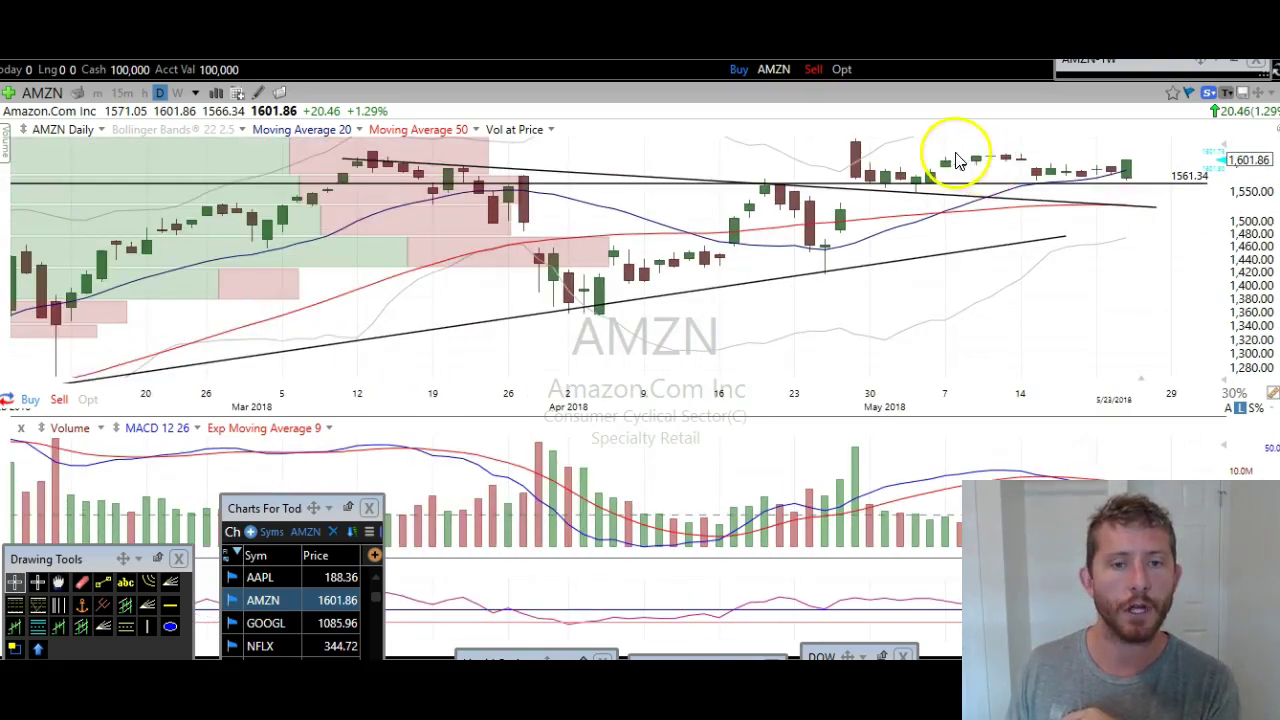
left_click(766, 183)
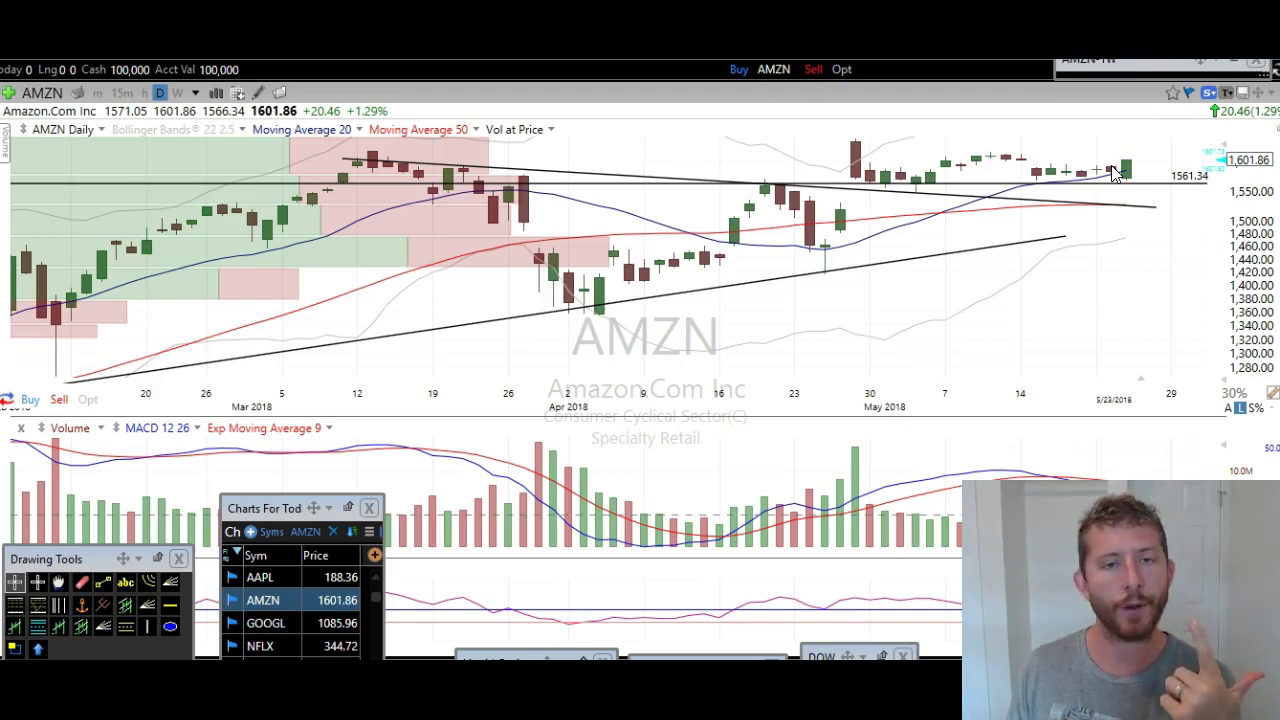
left_click(1127, 171)
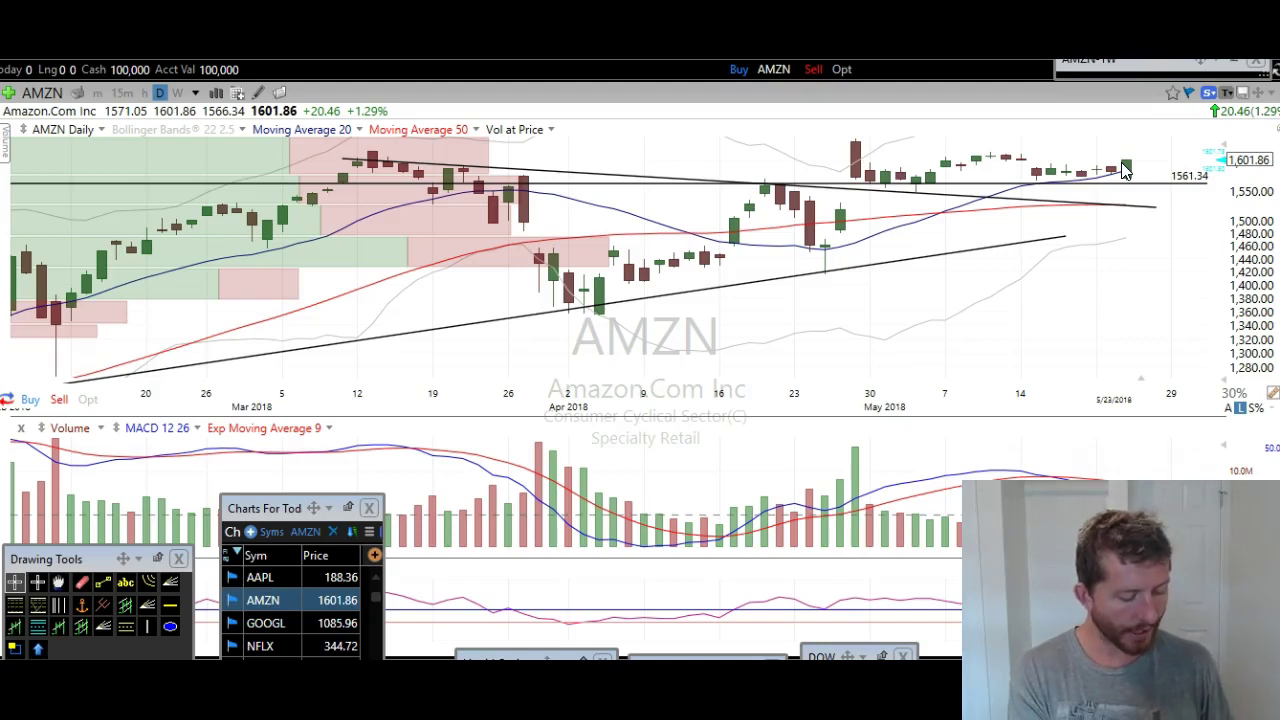
Load the AAPL daily chart and examine its May 2018 consolidation above the 182.13 and 176.76 levels.
type("AAPL")
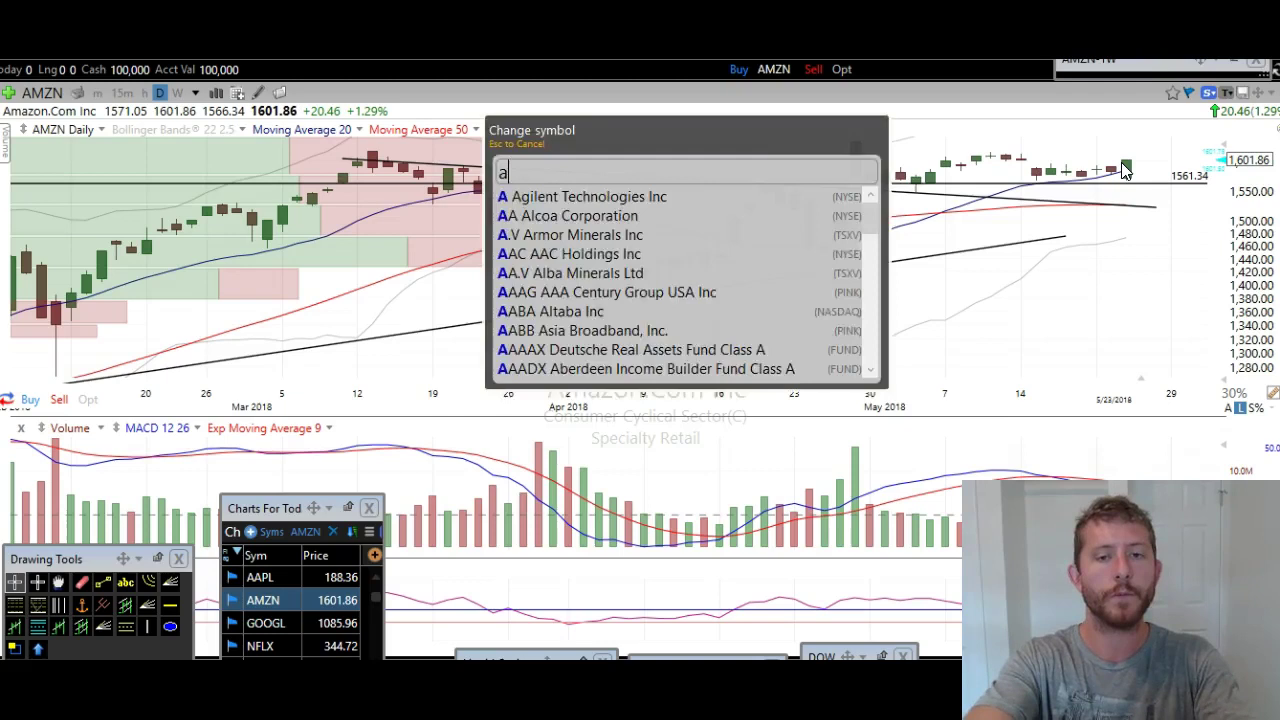
key("Return")
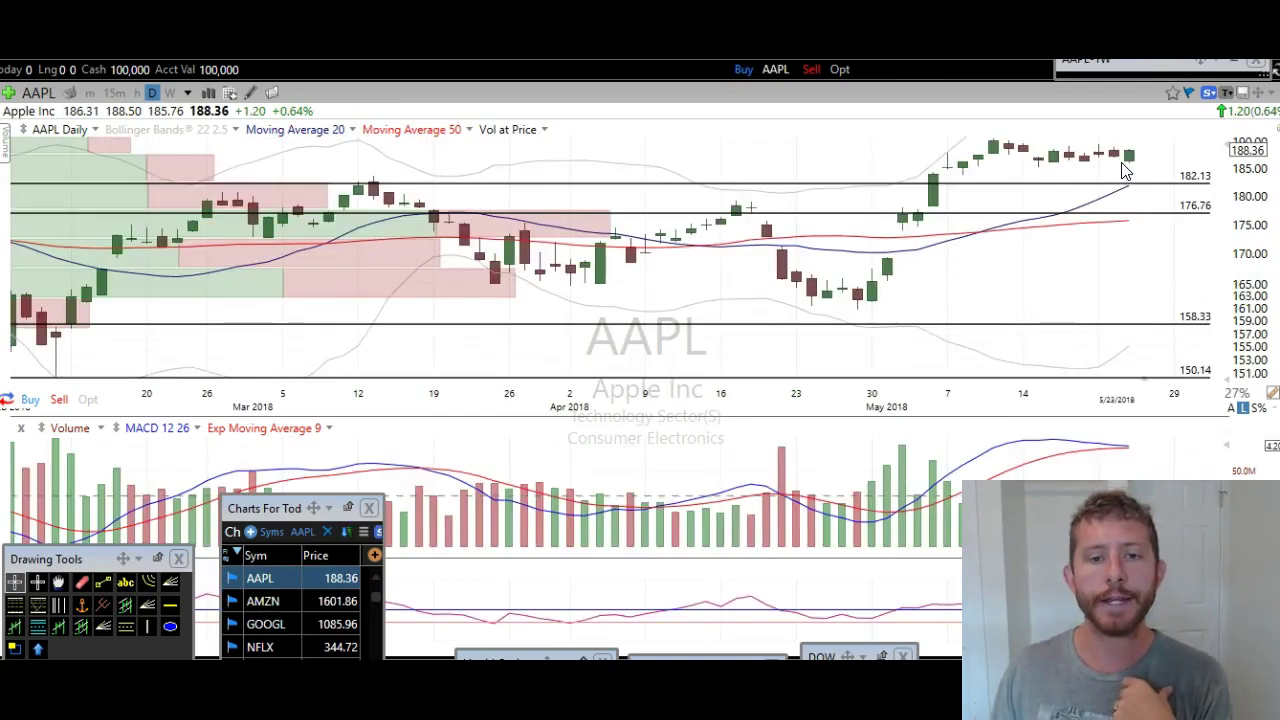
scroll(1125, 172, "down", 2)
scroll(1110, 180, "down", 4)
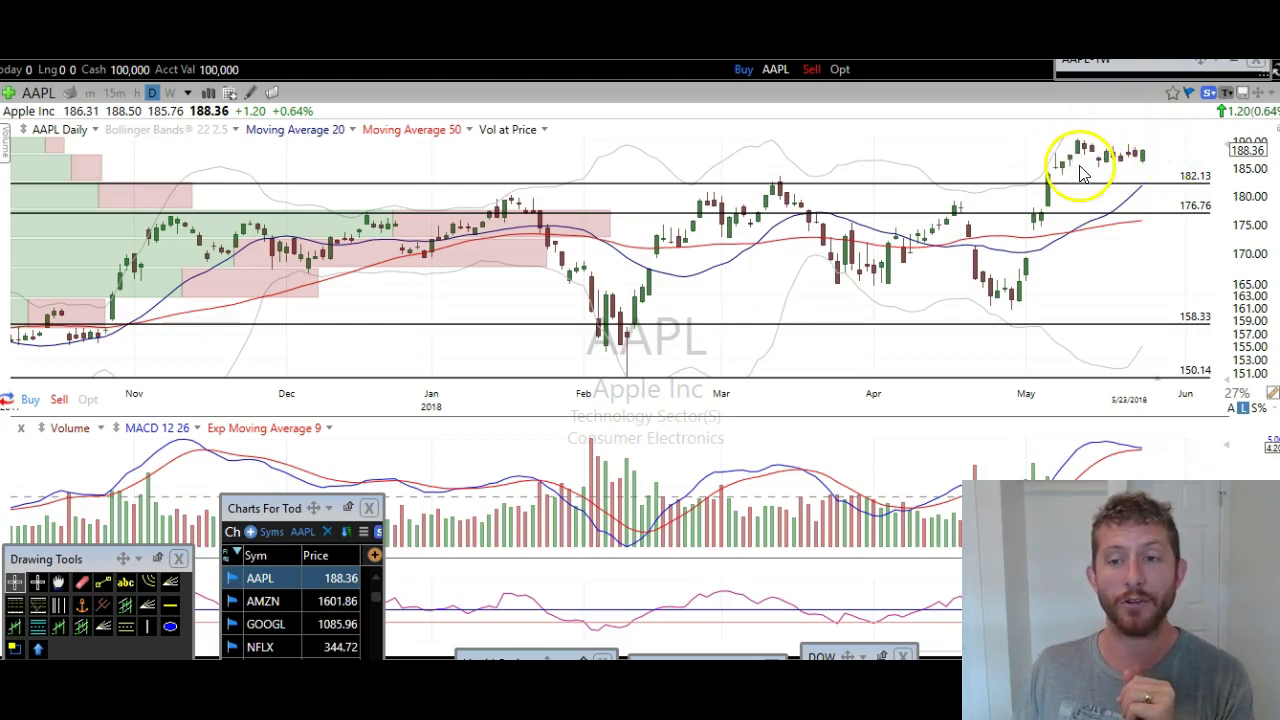
scroll(1120, 175, "up", 2)
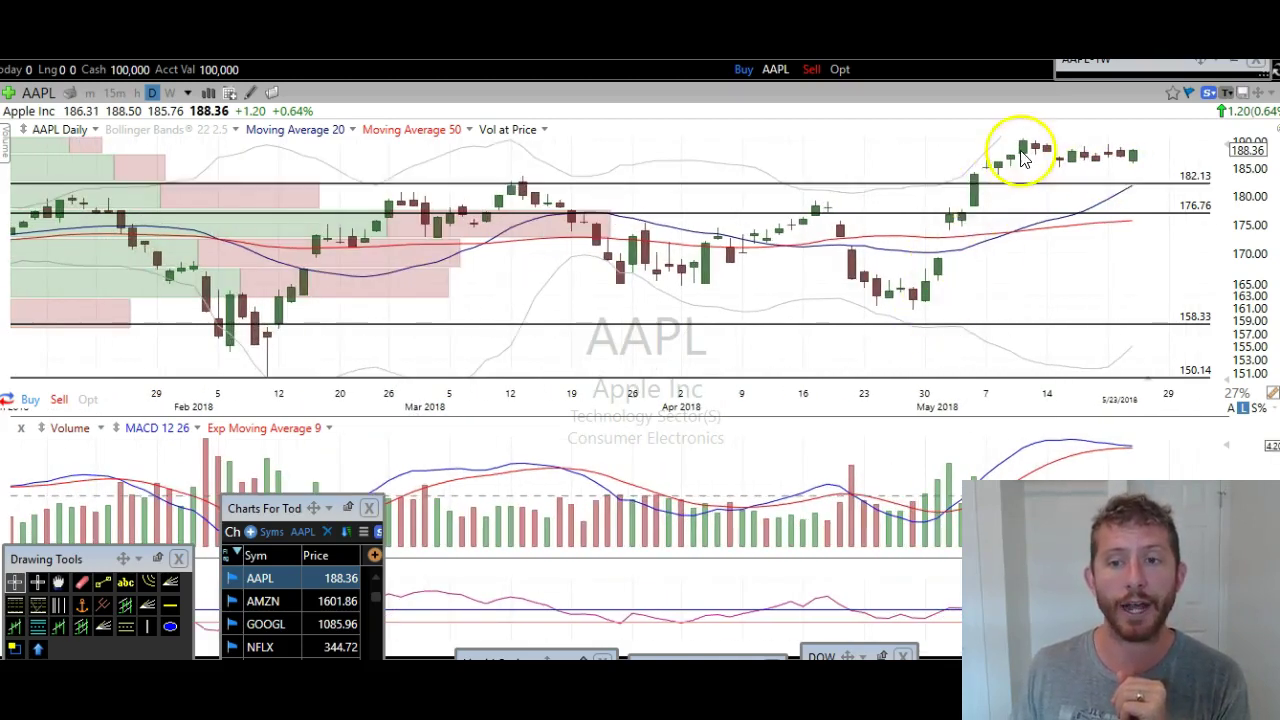
scroll(1023, 145, "up", 1)
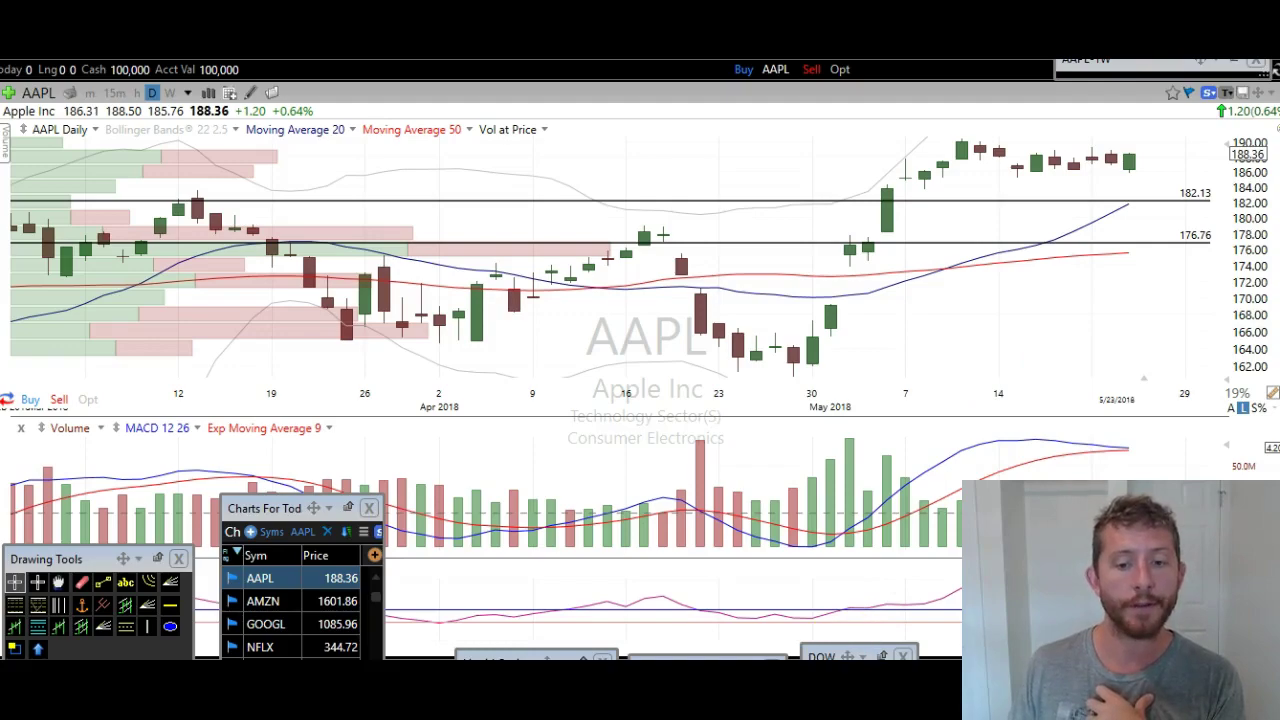
Switch to The Trading Analyst web page and review the monthly, annual and quarterly membership plans.
left_click(560, 600)
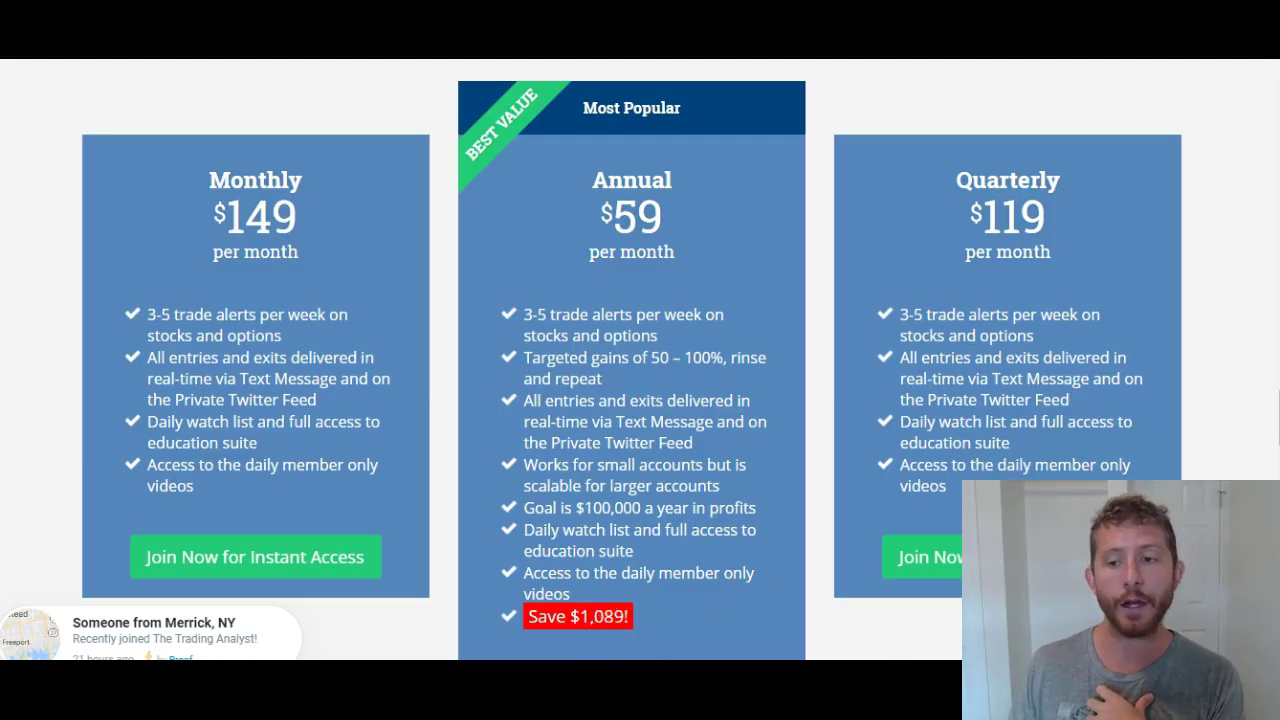
scroll(632, 365, "down", 1)
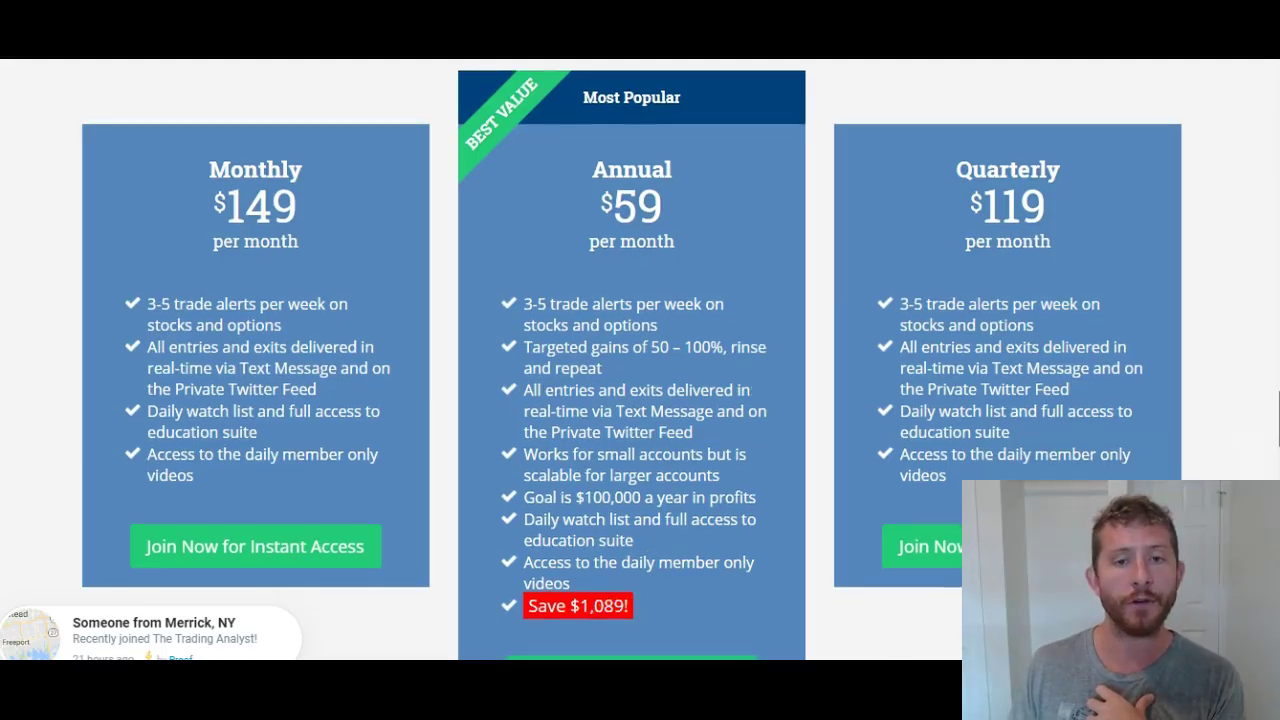
scroll(632, 365, "down", 1)
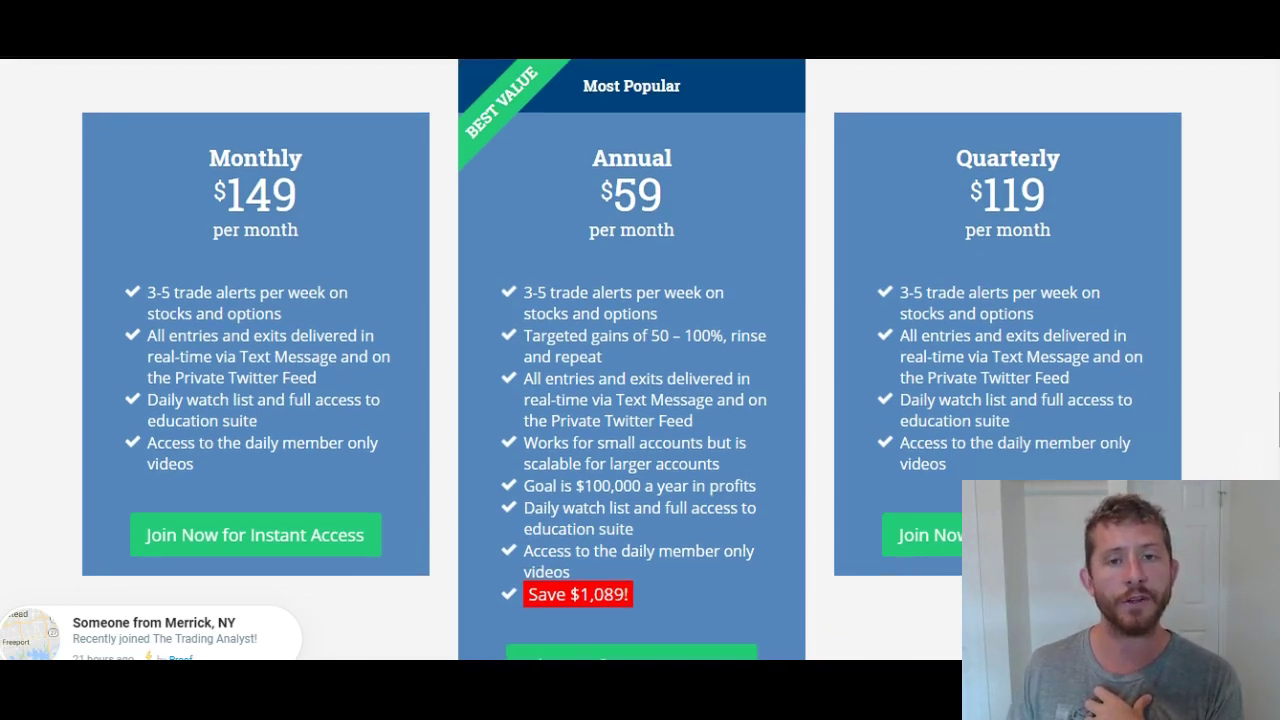